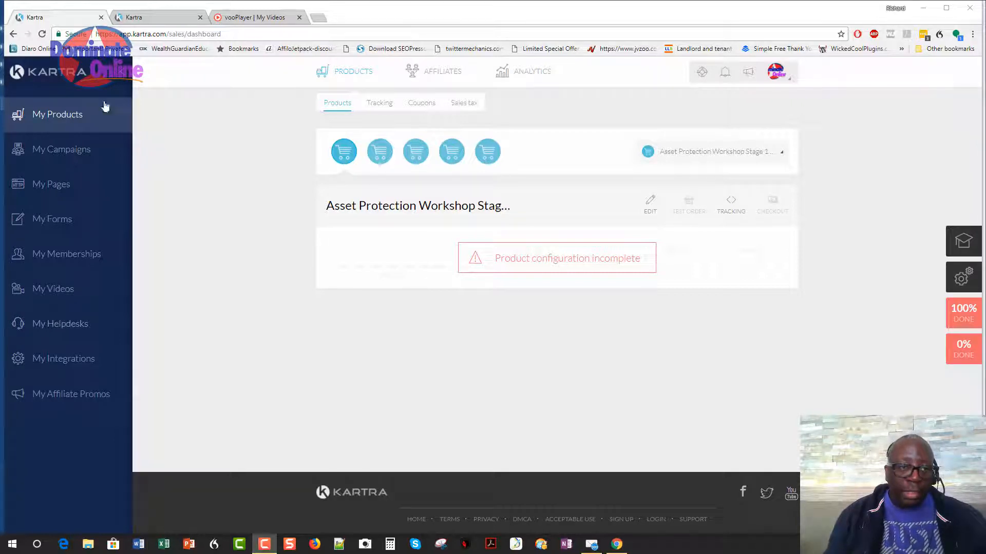
Use the Kartra logo to go back to the main dashboard.
left_click(70, 72)
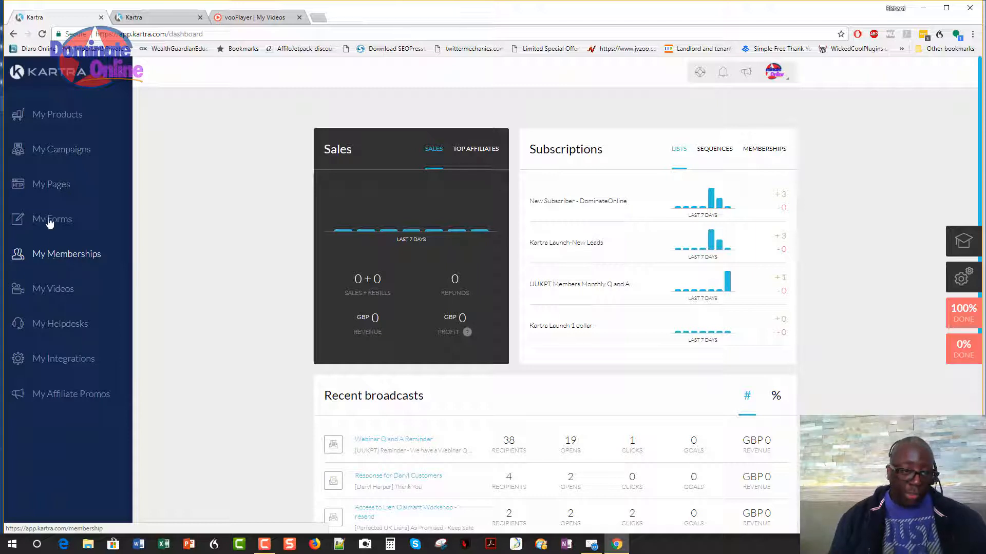
From My Memberships, open SPLS Pro - Silver and Gold in the membership editor.
left_click(79, 257)
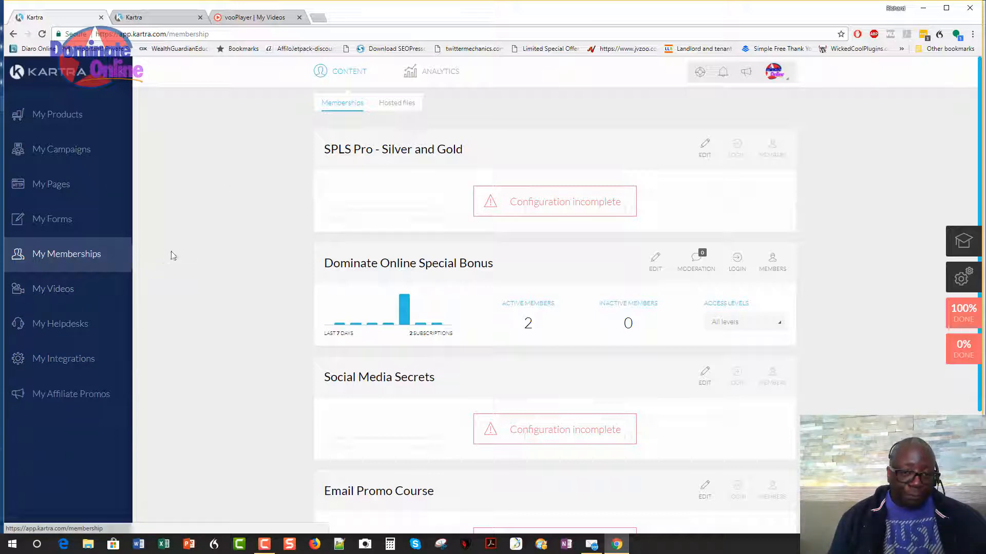
scroll(520, 229, "down", 3)
scroll(417, 348, "up", 3)
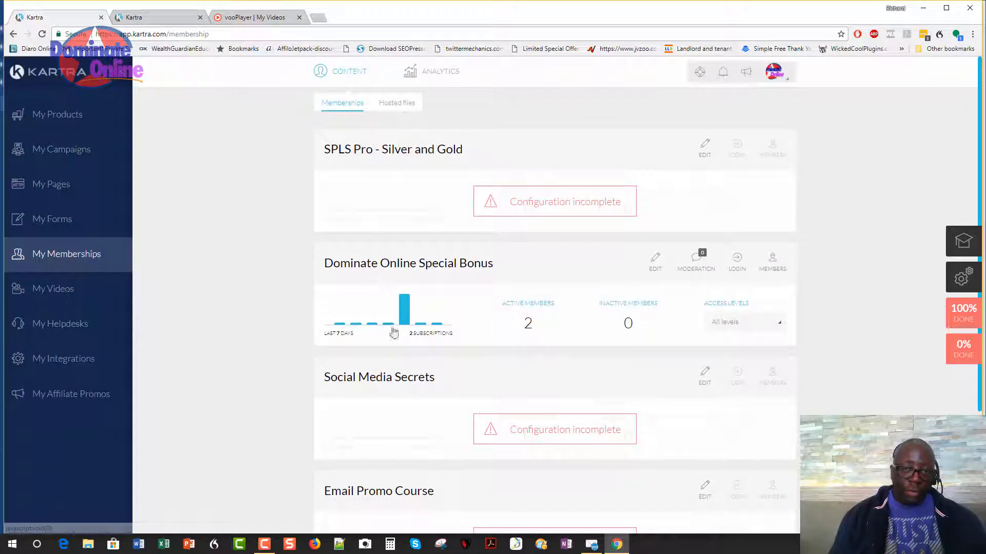
scroll(398, 379, "down", 3)
scroll(401, 382, "up", 3)
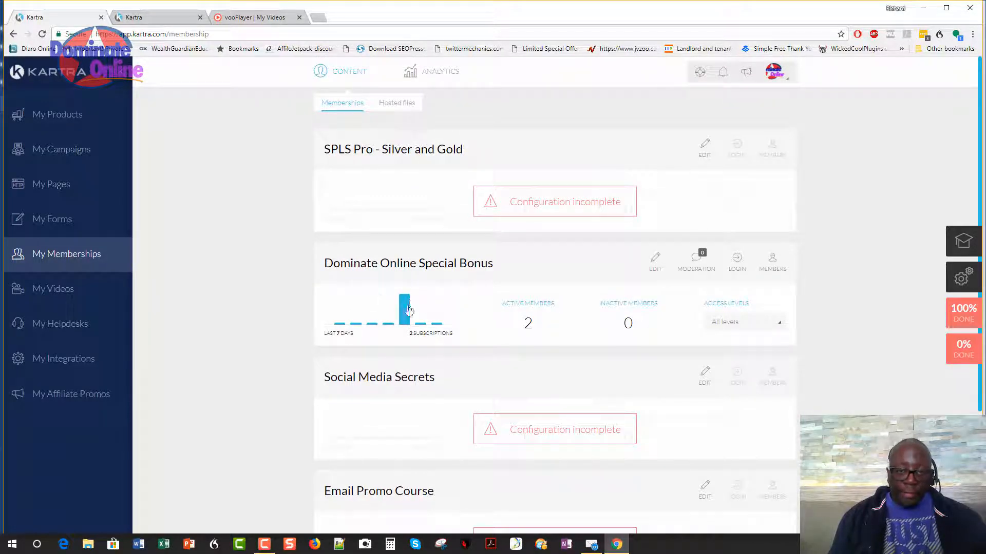
scroll(363, 257, "down", 1)
scroll(445, 206, "up", 1)
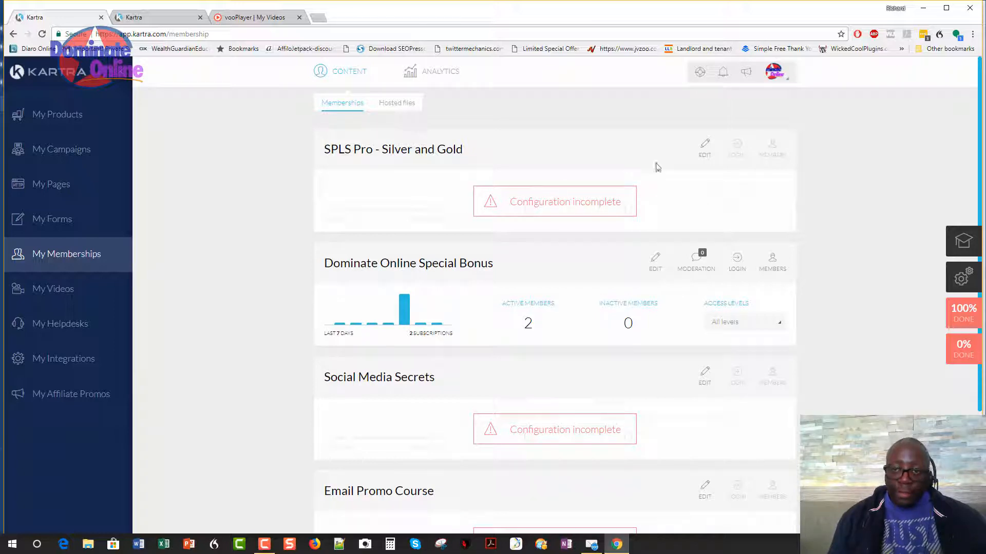
left_click(711, 155)
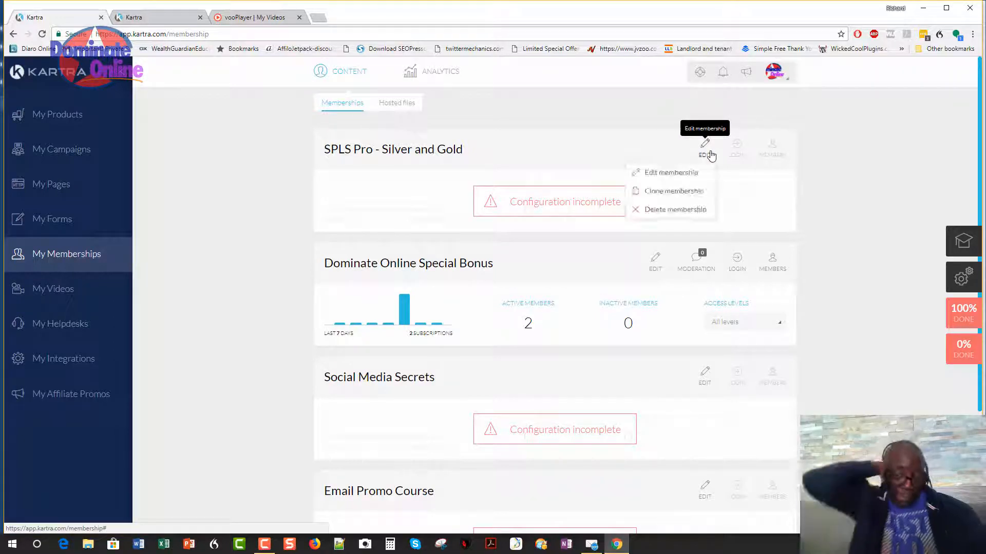
left_click(670, 172)
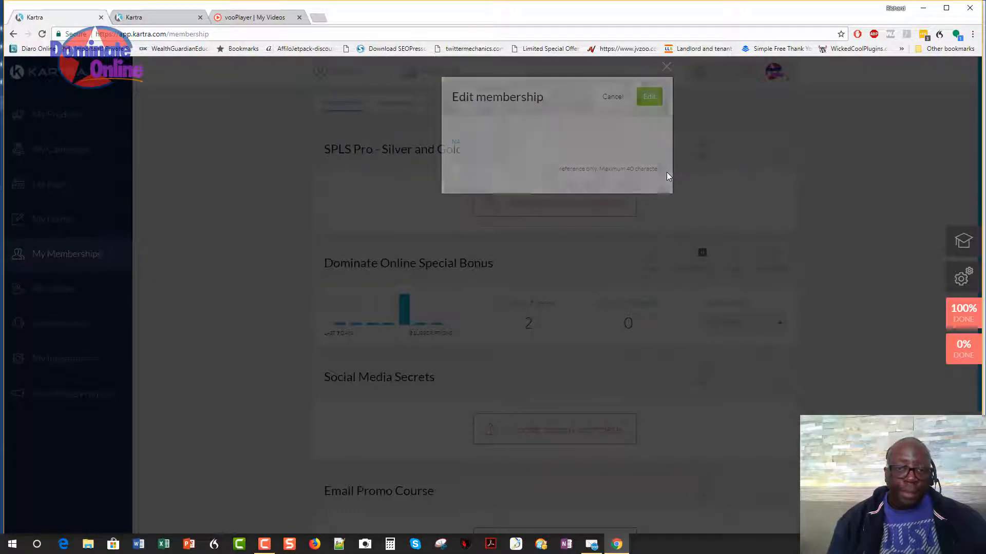
left_click(648, 98)
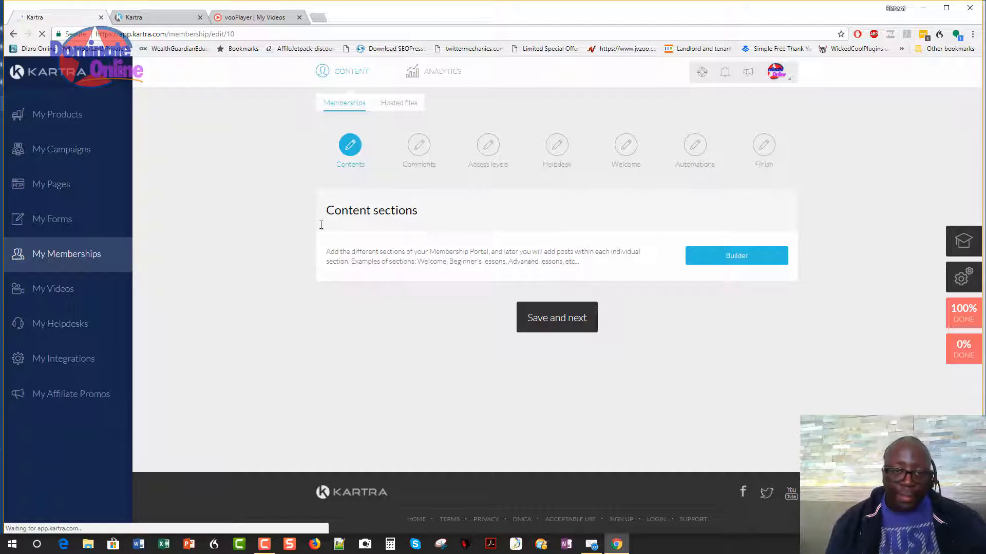
Open the Builder and review the posts under Silver Level, Gold Level and Webinars.
left_click(746, 258)
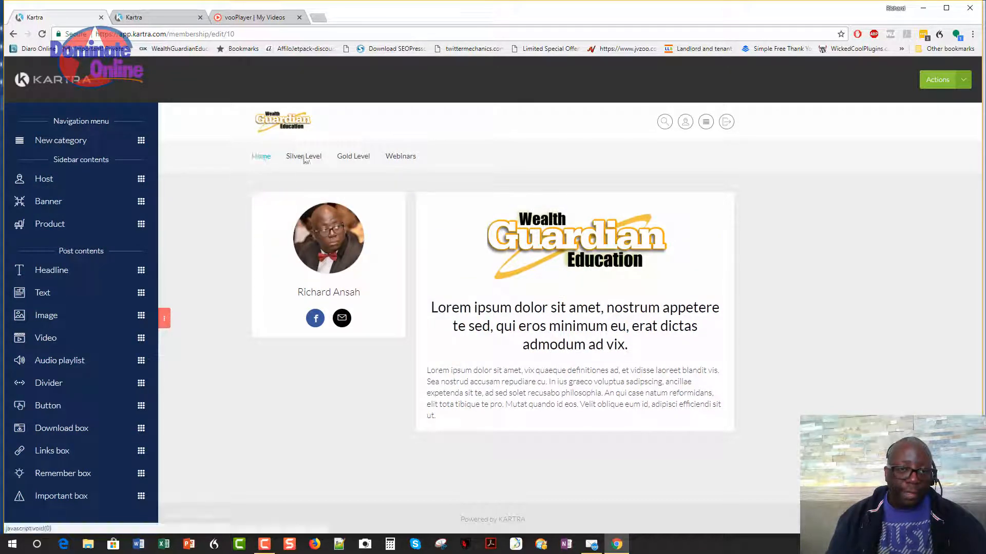
mouse_move(297, 156)
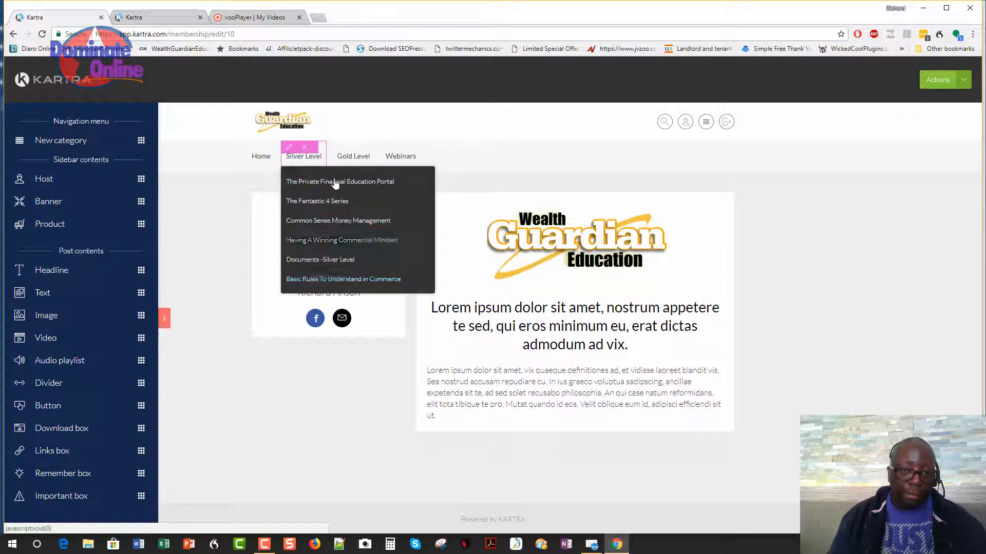
mouse_move(353, 156)
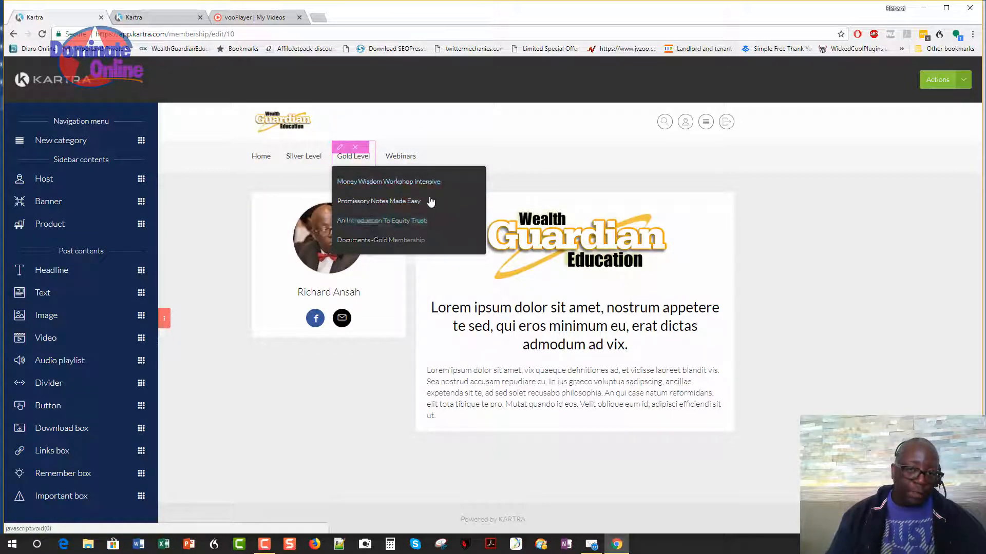
mouse_move(411, 159)
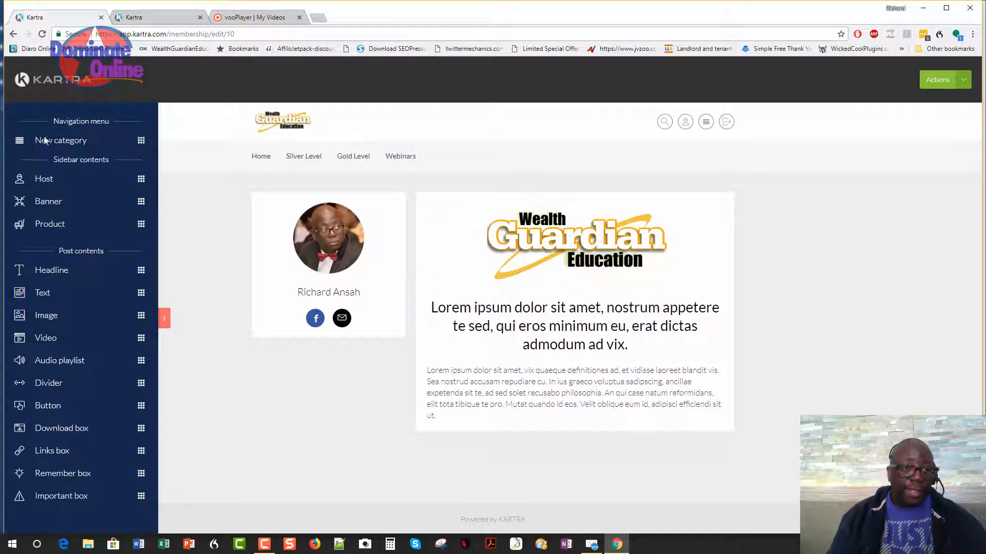
Add a top-menu category named 'test section' with no subcategories.
left_click_drag(142, 147, 268, 170)
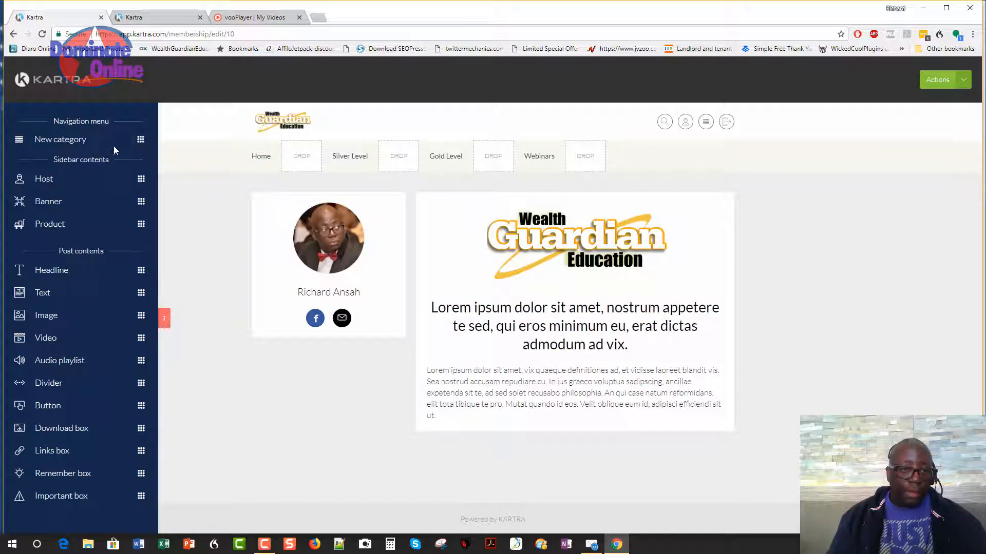
left_click_drag(114, 147, 591, 161)
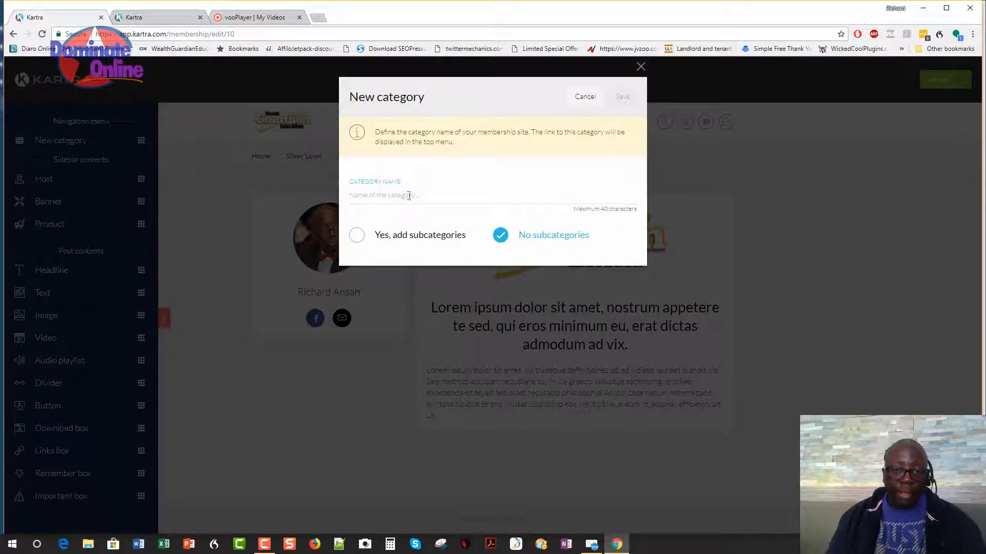
type("Tes")
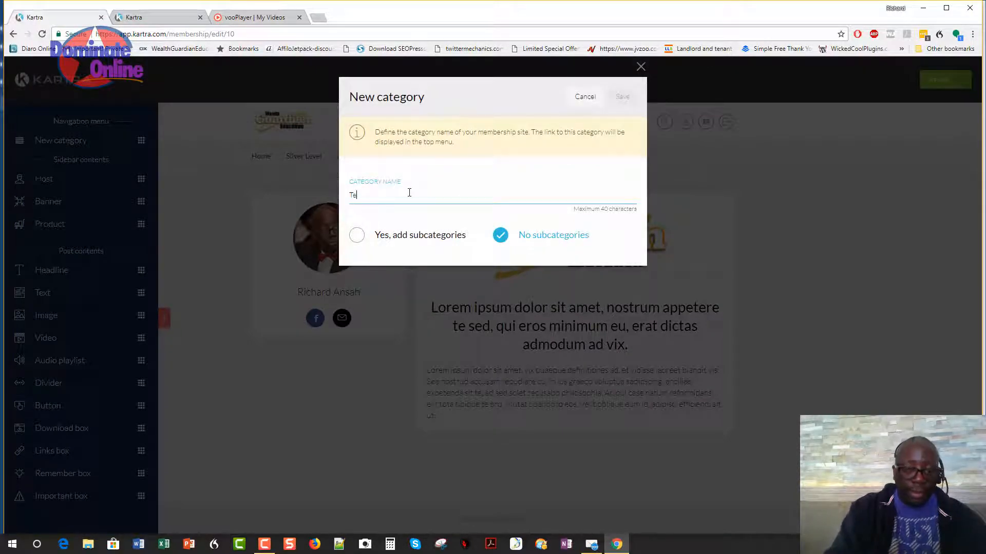
key("BackSpace")
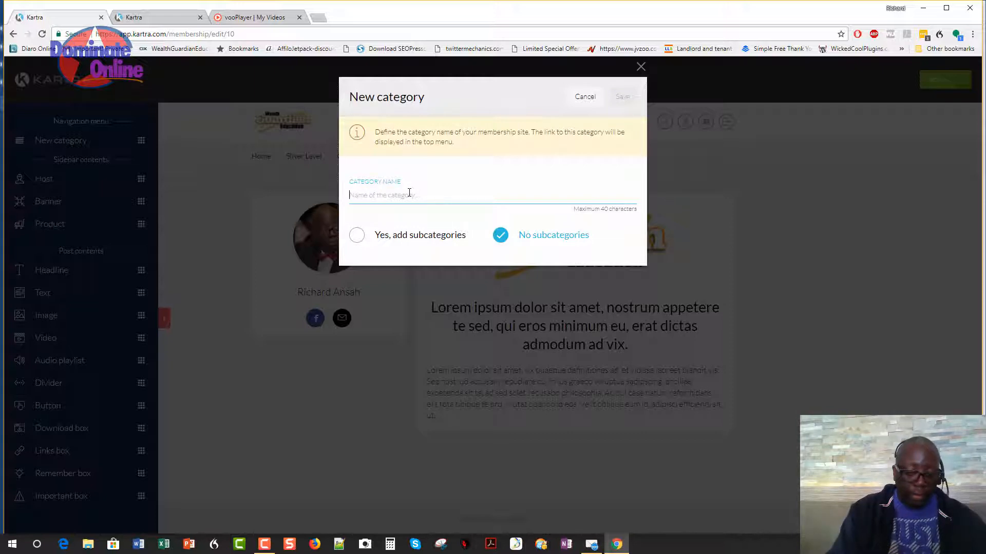
type("test section")
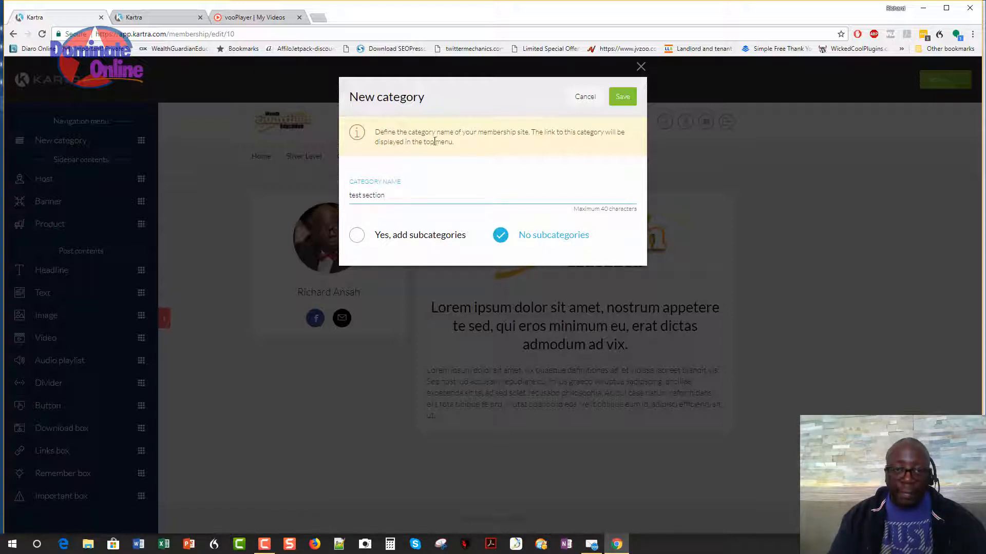
left_click(622, 97)
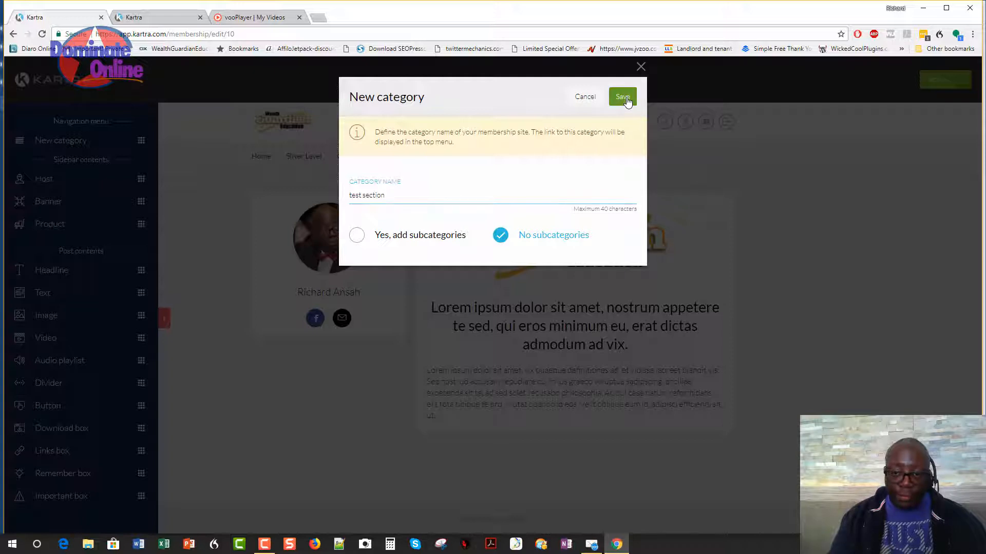
left_click(263, 544)
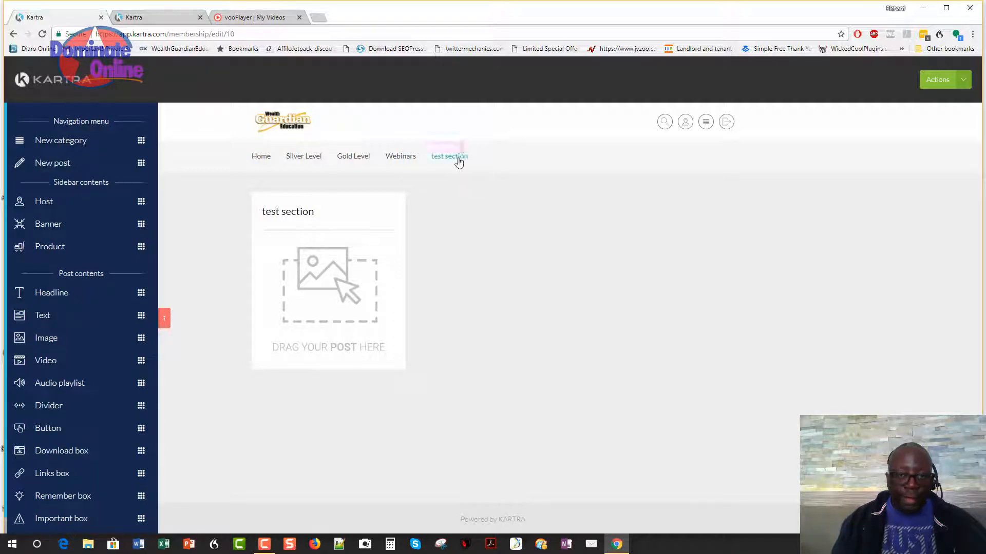
Reopen the test section category settings and save them unchanged.
mouse_move(458, 161)
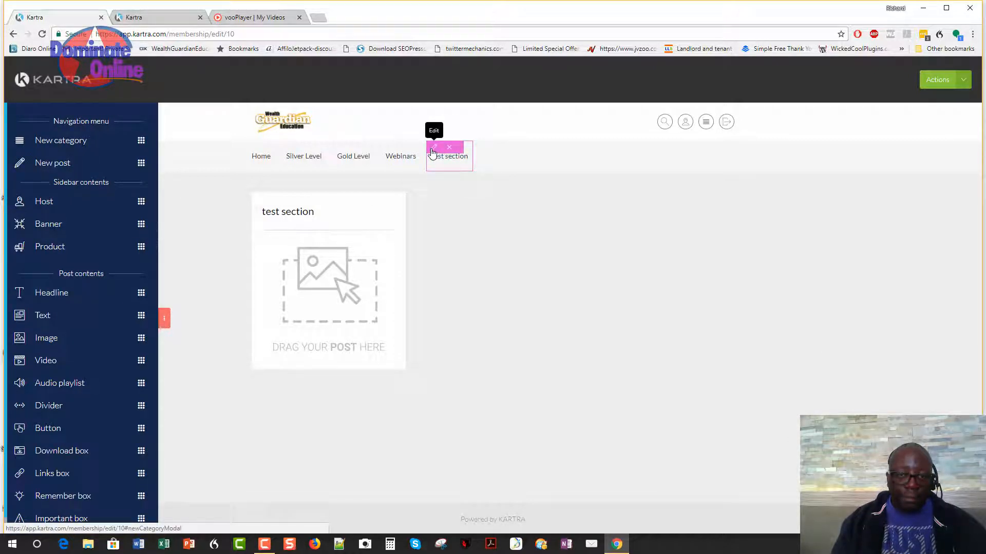
left_click(433, 149)
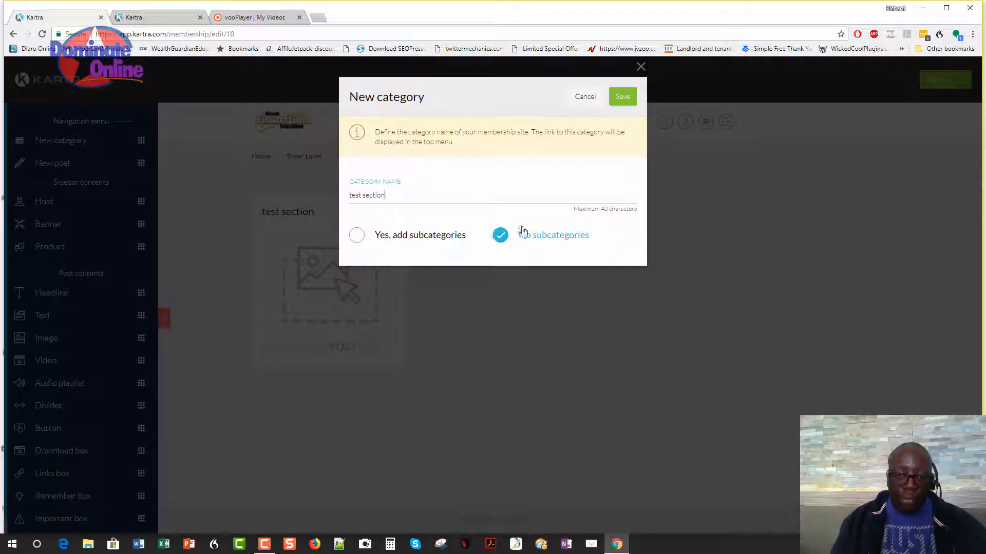
left_click(625, 101)
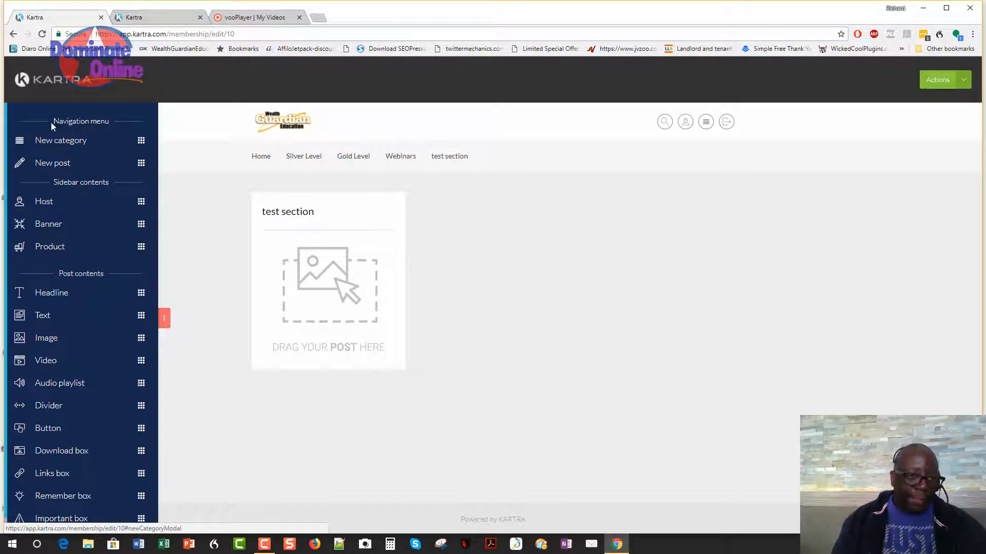
Drop a New post into the test section card.
left_click_drag(51, 122, 100, 122)
left_click_drag(53, 183, 112, 190)
left_click_drag(59, 274, 100, 275)
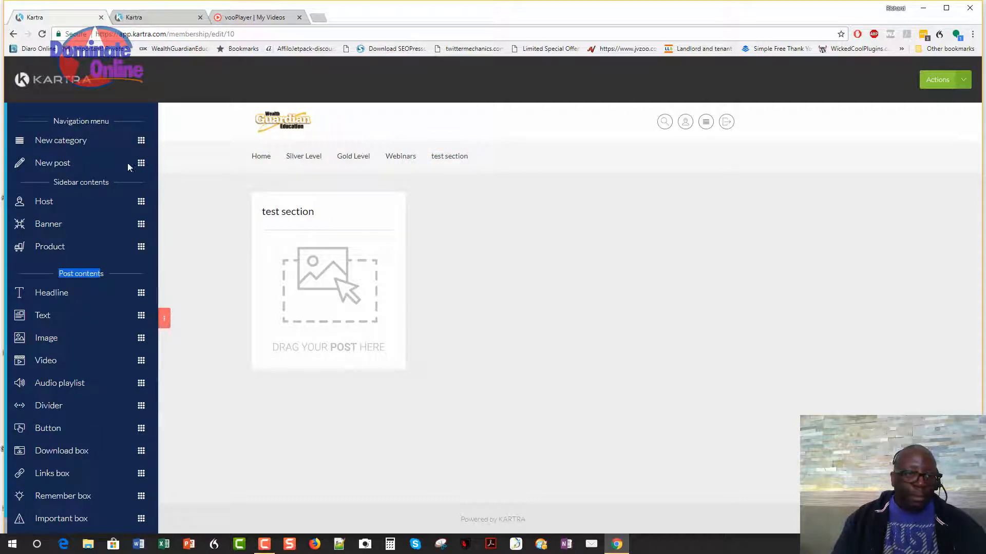
left_click_drag(141, 162, 385, 250)
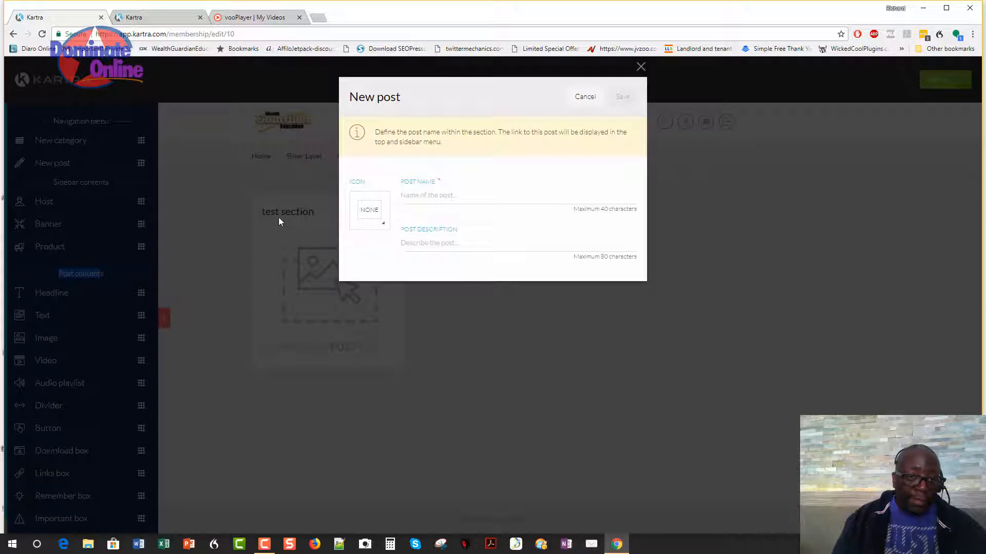
Name the new post 'test 1' and give it the play icon.
left_click(471, 198)
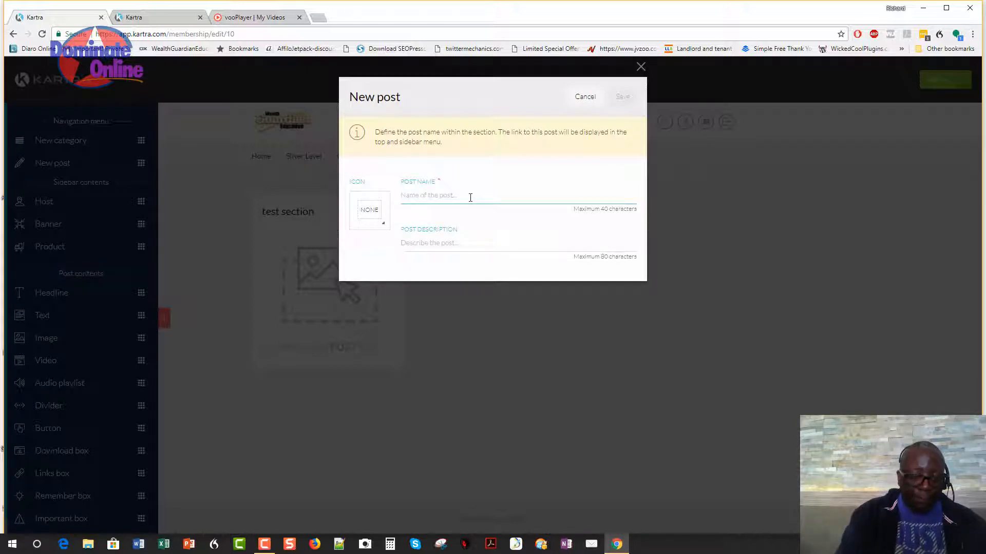
type("test 1")
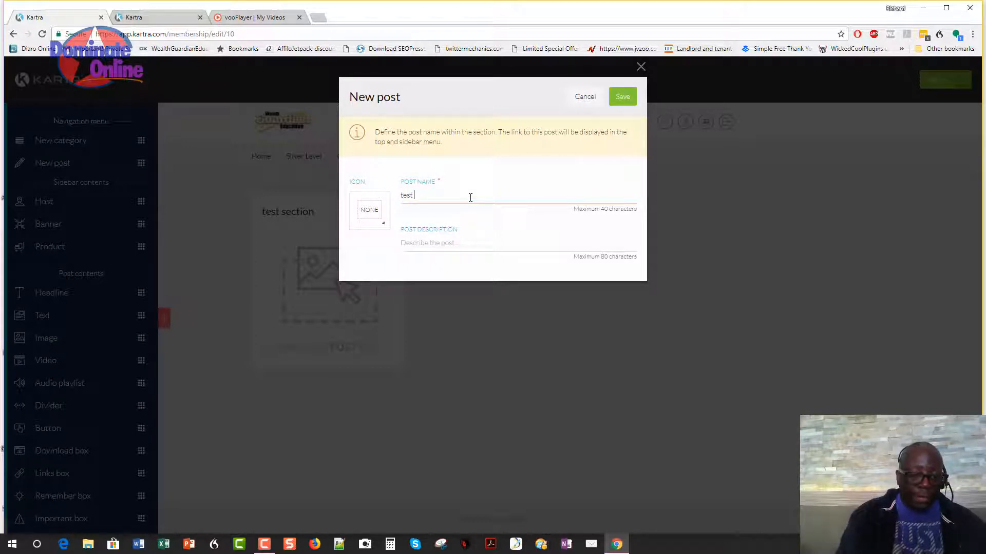
left_click(369, 213)
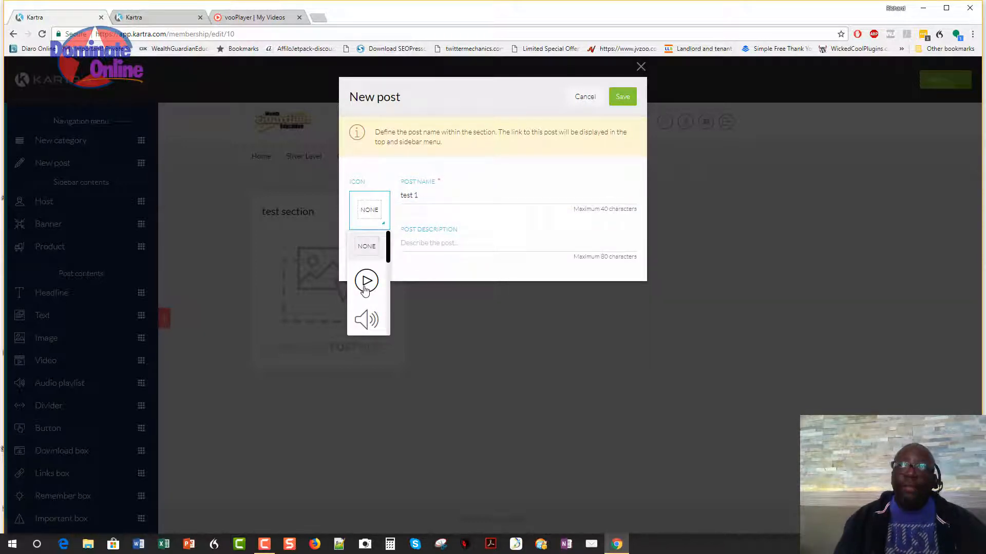
scroll(366, 290, "down", 2)
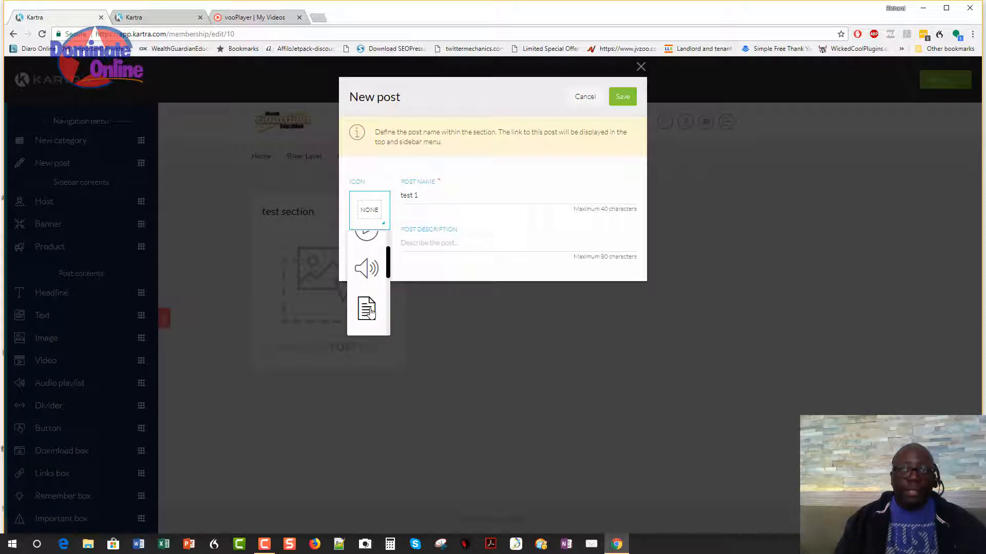
scroll(369, 310, "down", 3)
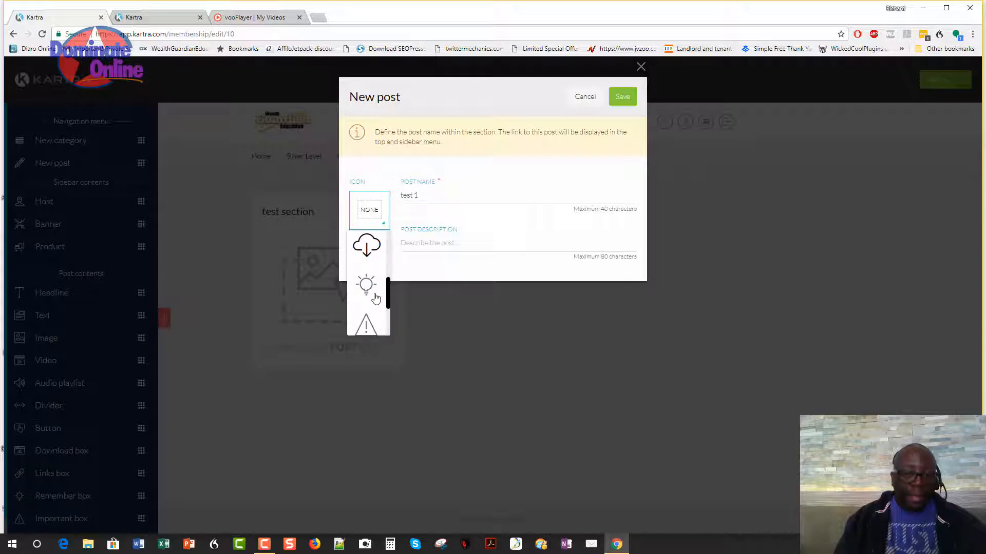
scroll(371, 287, "down", 2)
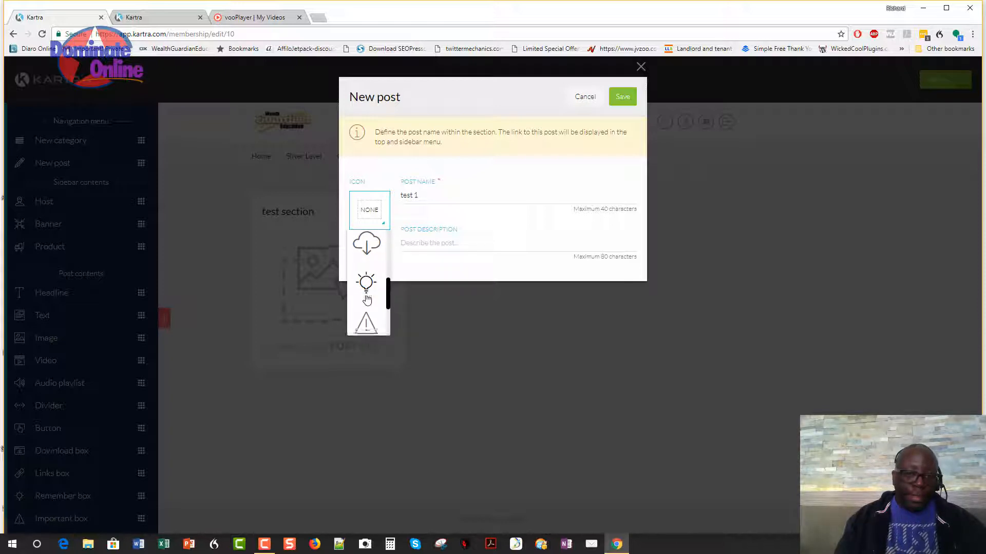
scroll(365, 314, "down", 1)
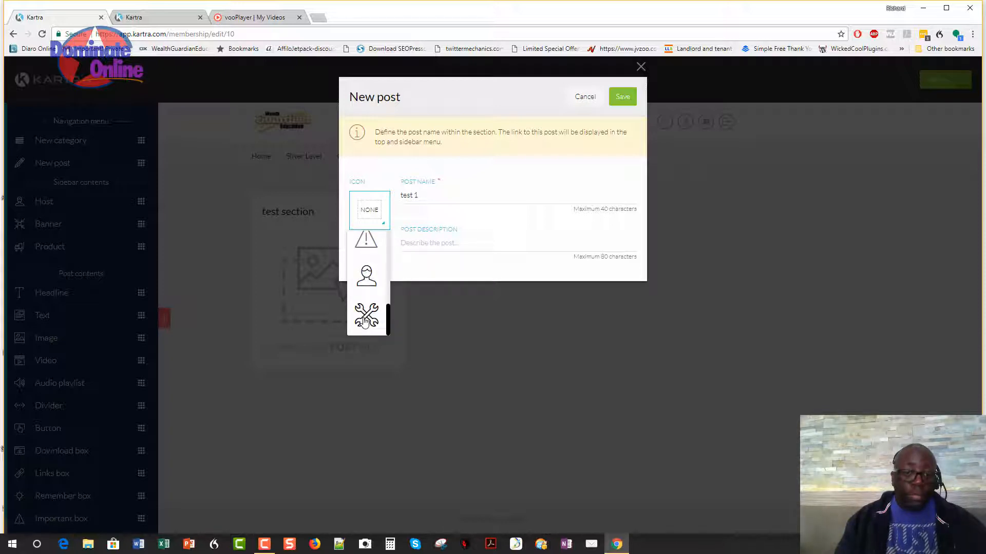
scroll(366, 265, "up", 5)
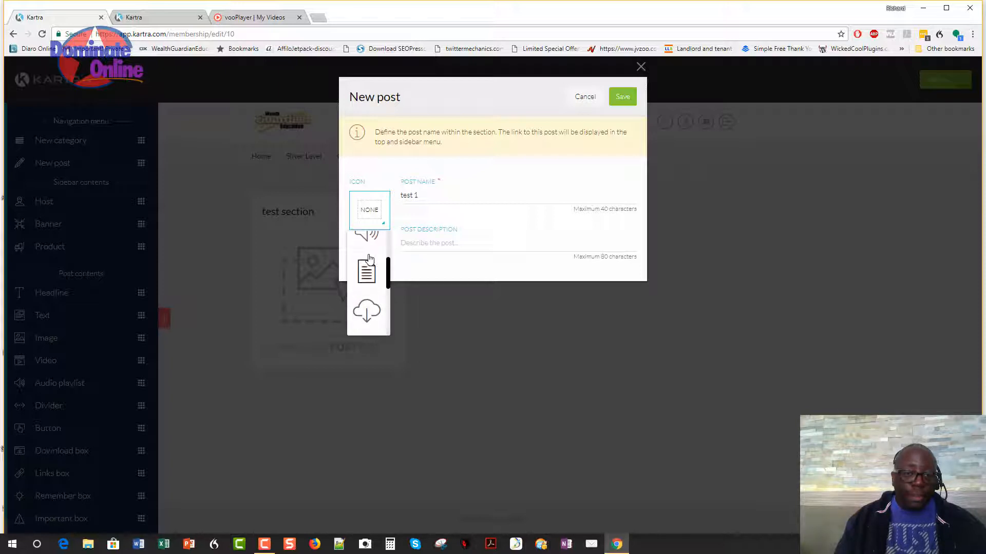
scroll(370, 258, "up", 1)
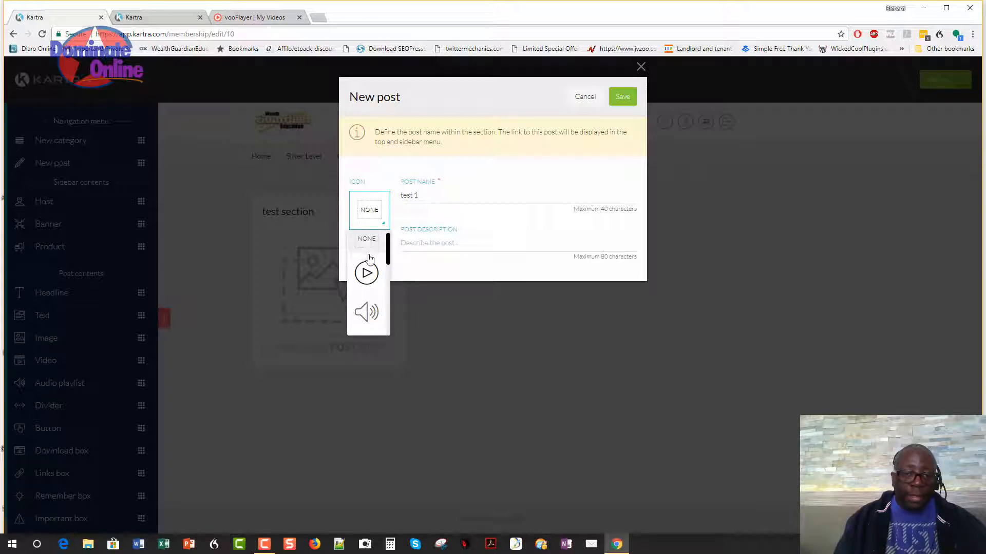
left_click(368, 284)
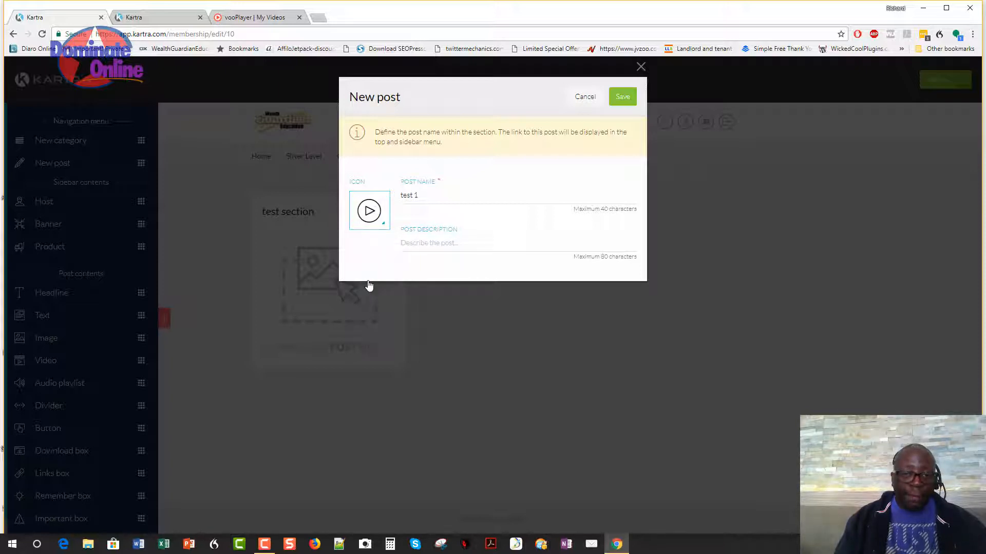
Set the post description to 'test 1 Kartra' and save the post.
left_click(426, 240)
type("test 1 Kartra")
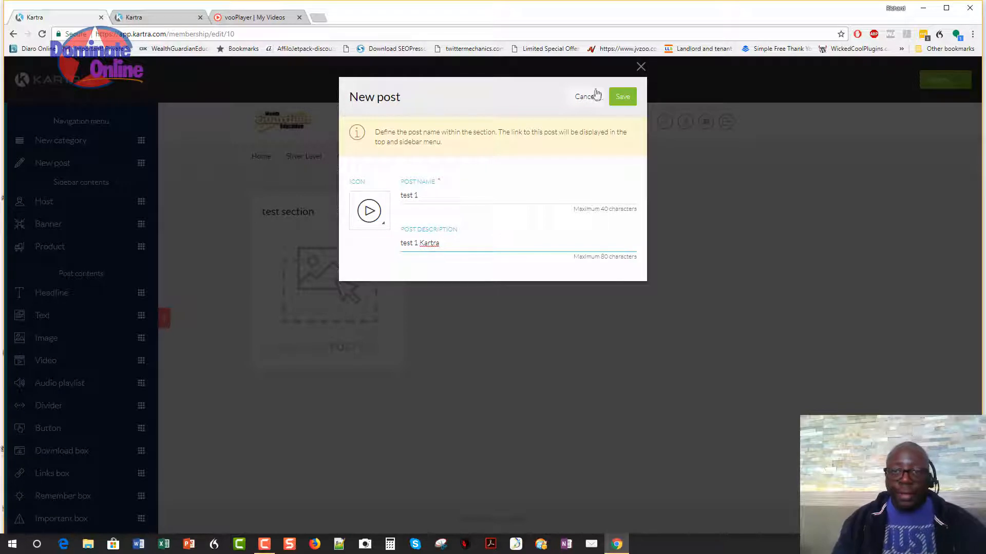
left_click(621, 104)
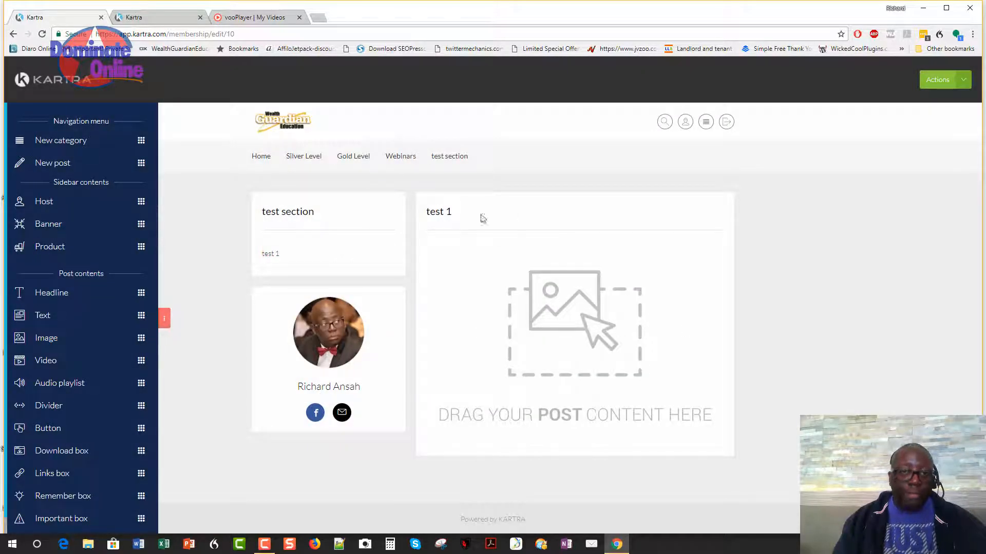
Drop another New post into the test section card.
mouse_move(452, 158)
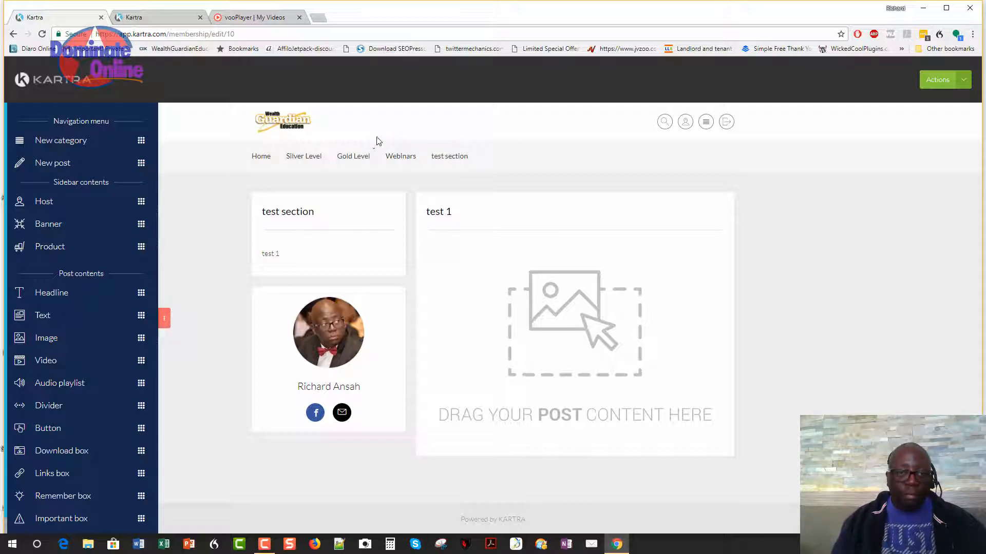
mouse_move(413, 161)
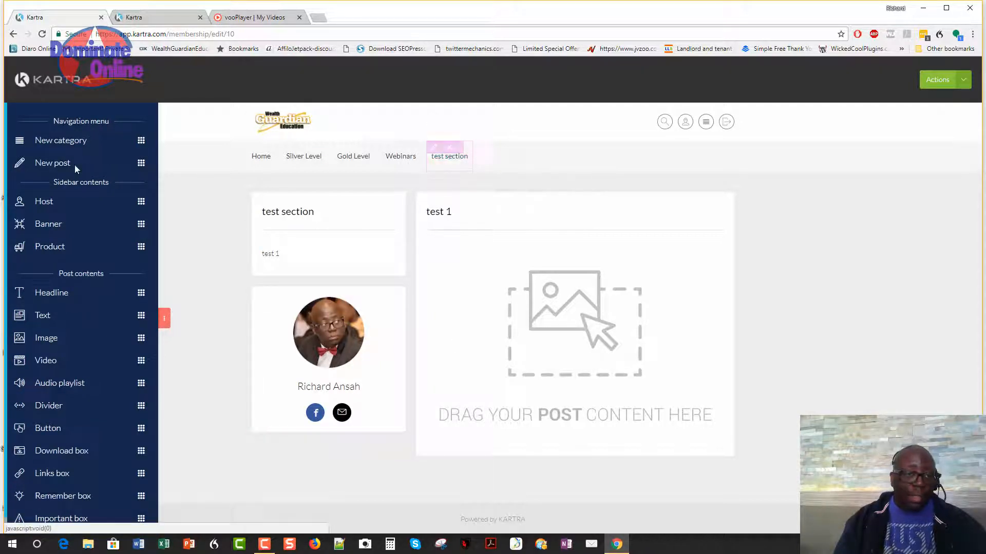
left_click_drag(139, 164, 295, 339)
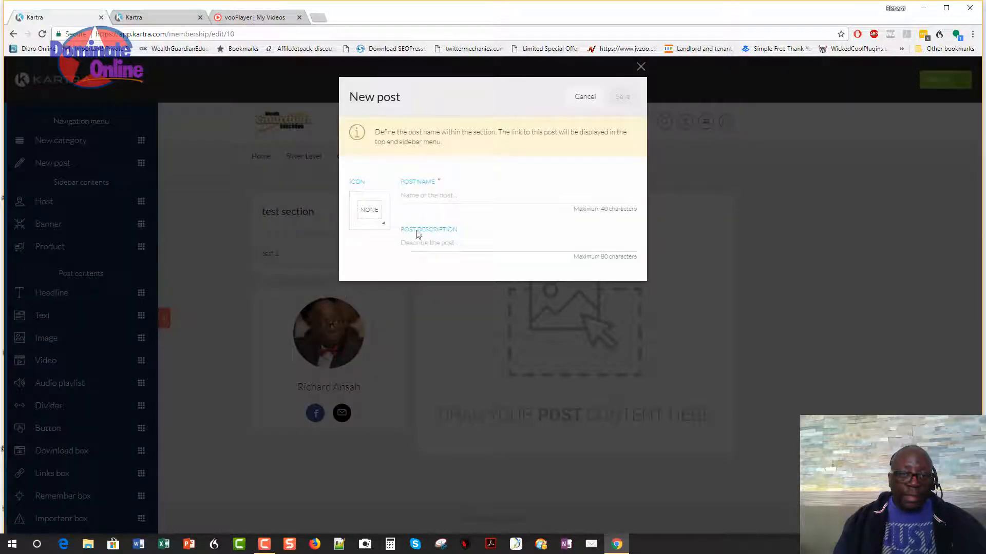
Save post 'test 2' with the play icon and description 'test 2 Kartra'.
left_click(438, 201)
type("test 2")
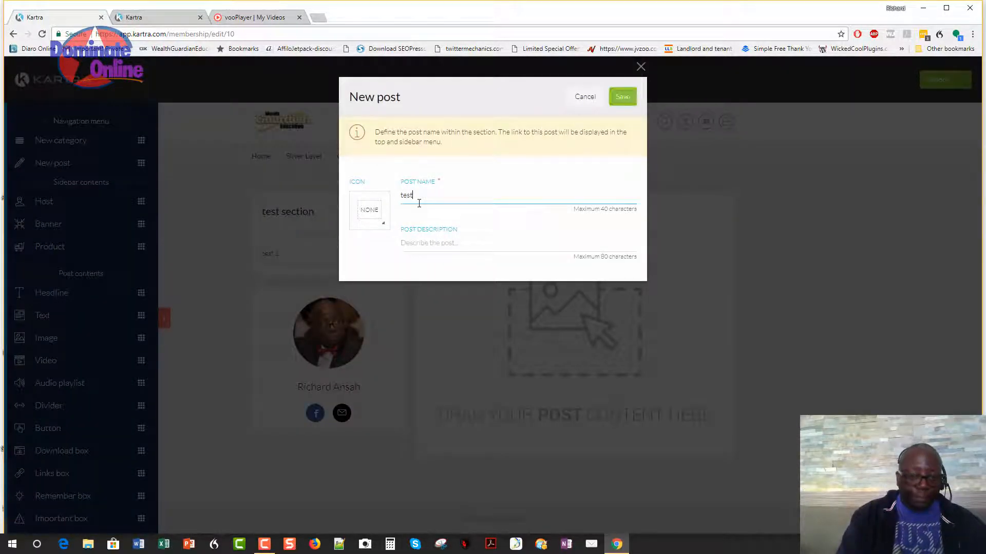
left_click(358, 213)
left_click(367, 281)
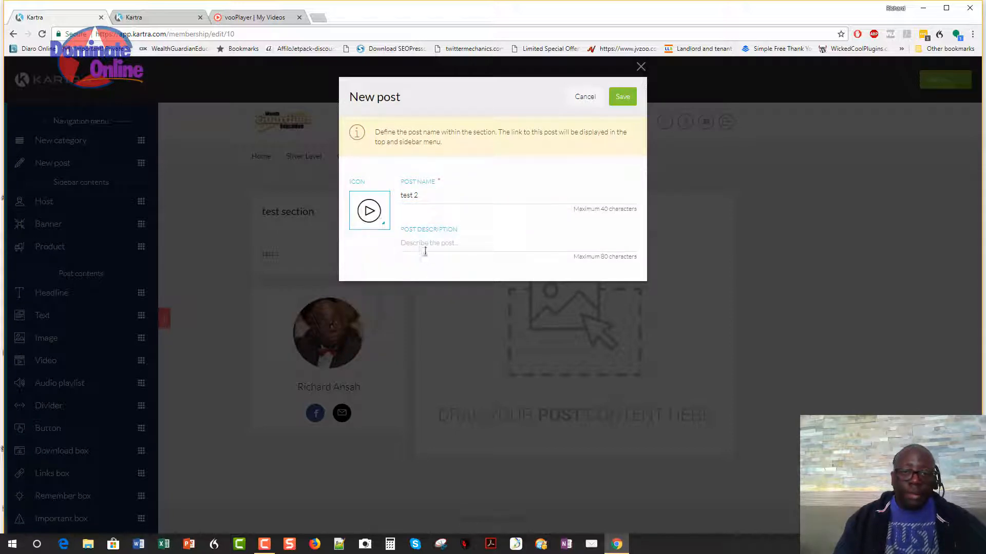
left_click(428, 245)
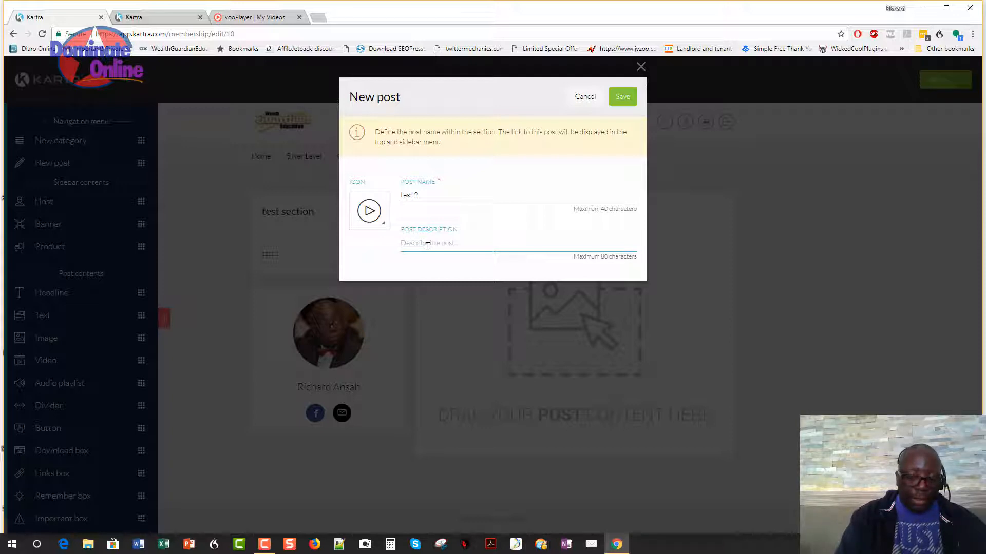
type("test 2 Kartra")
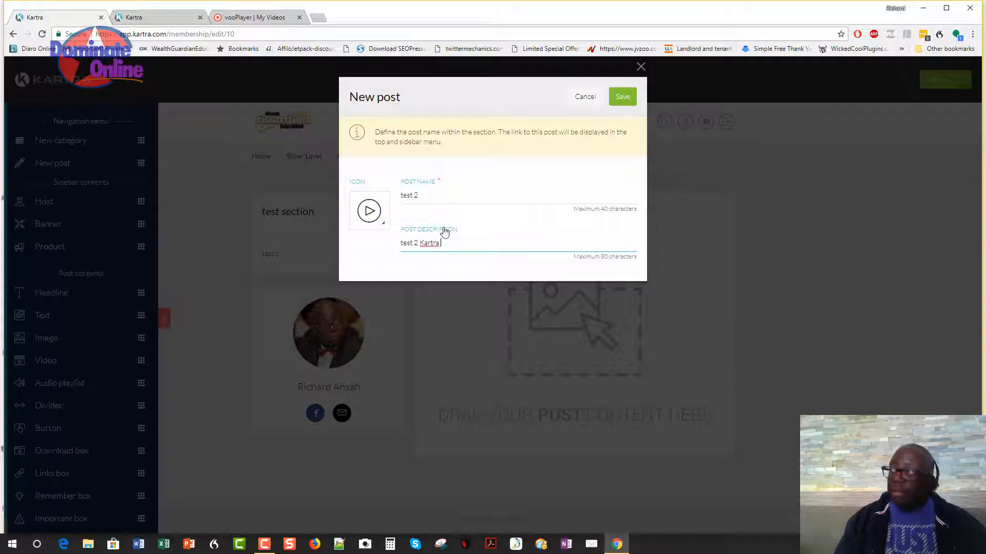
left_click(616, 106)
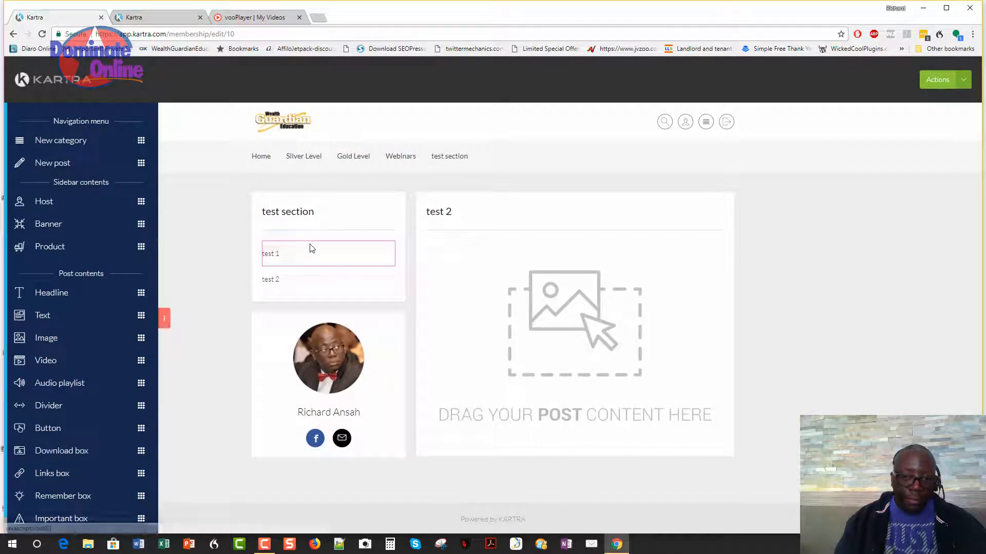
Save the membership progress, briefly opening the preview in a new tab and closing it.
left_click(964, 79)
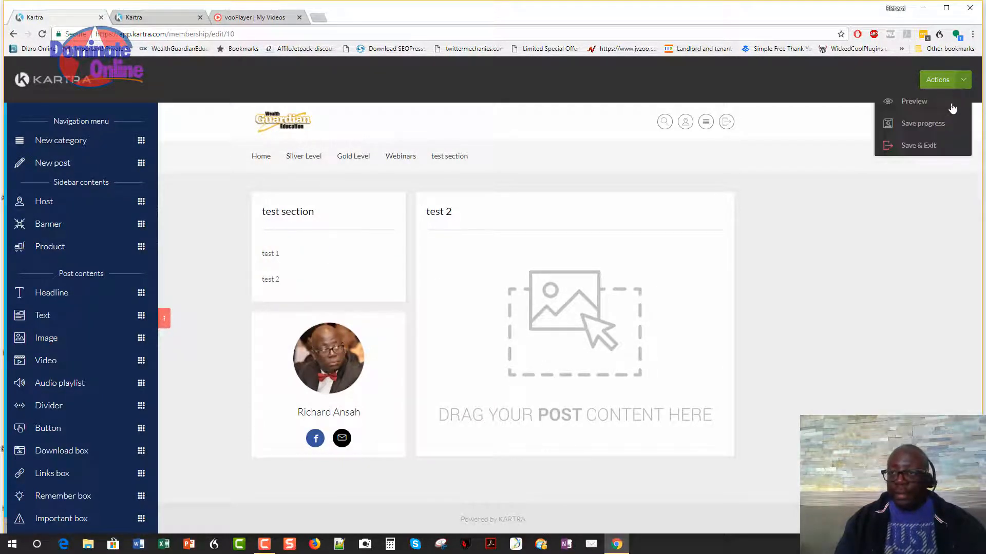
left_click(924, 126)
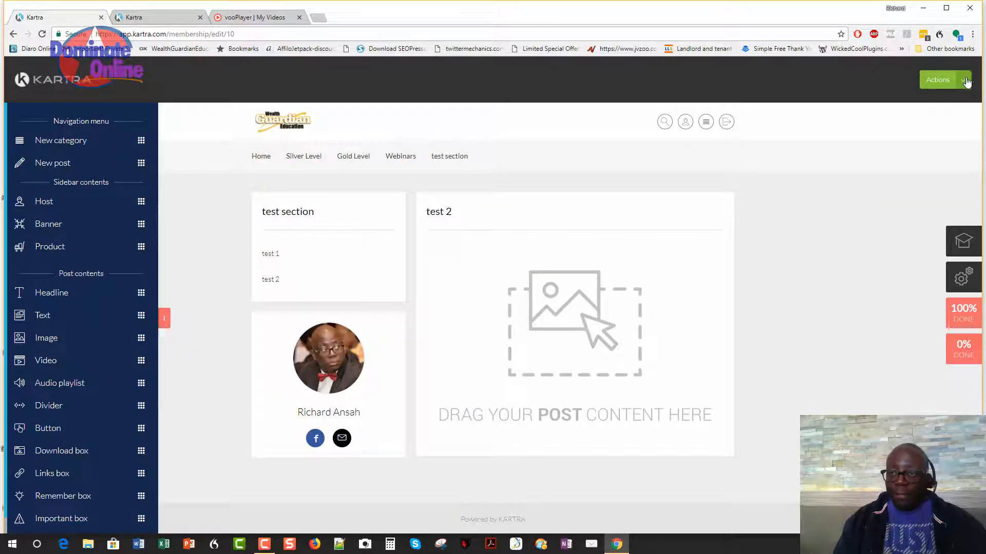
left_click(965, 81)
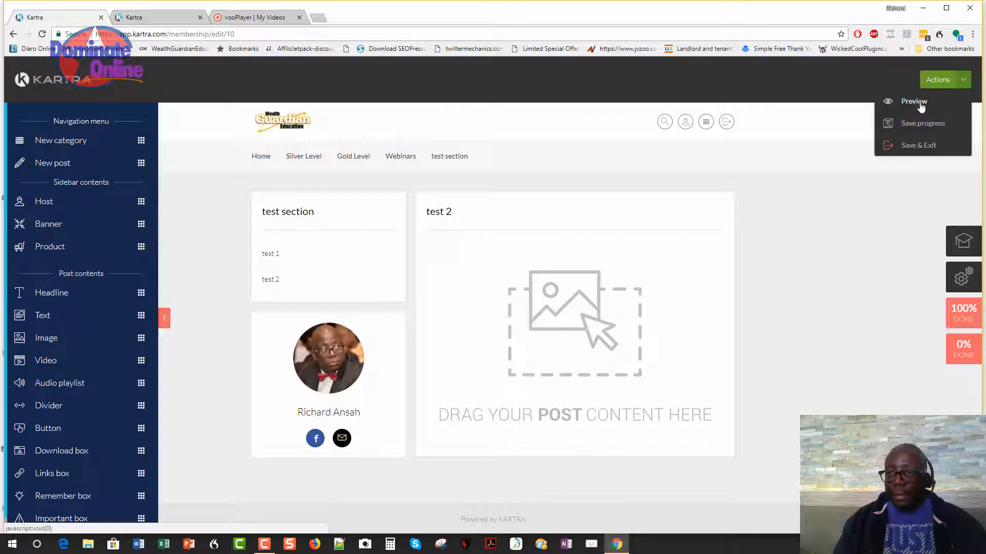
right_click(920, 106)
left_click(898, 114)
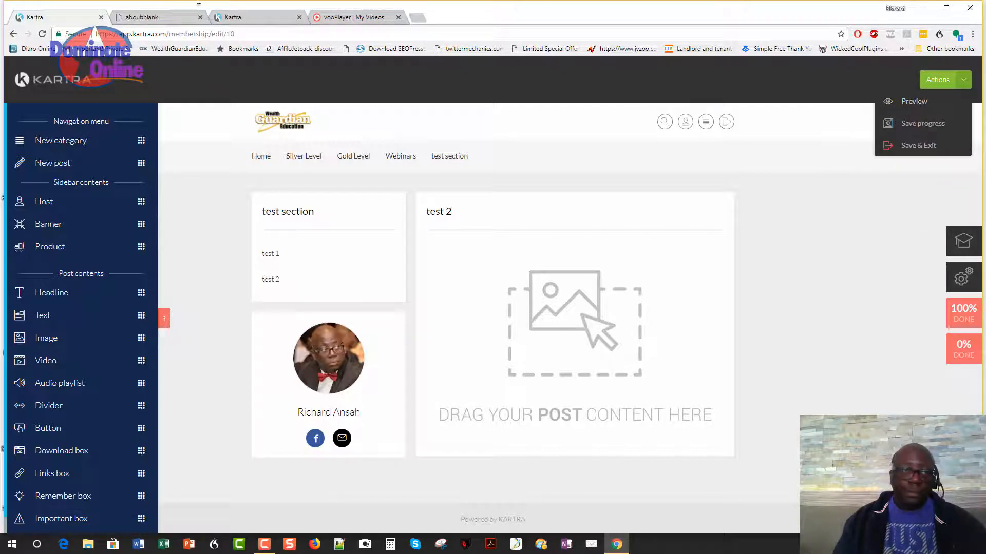
left_click(154, 17)
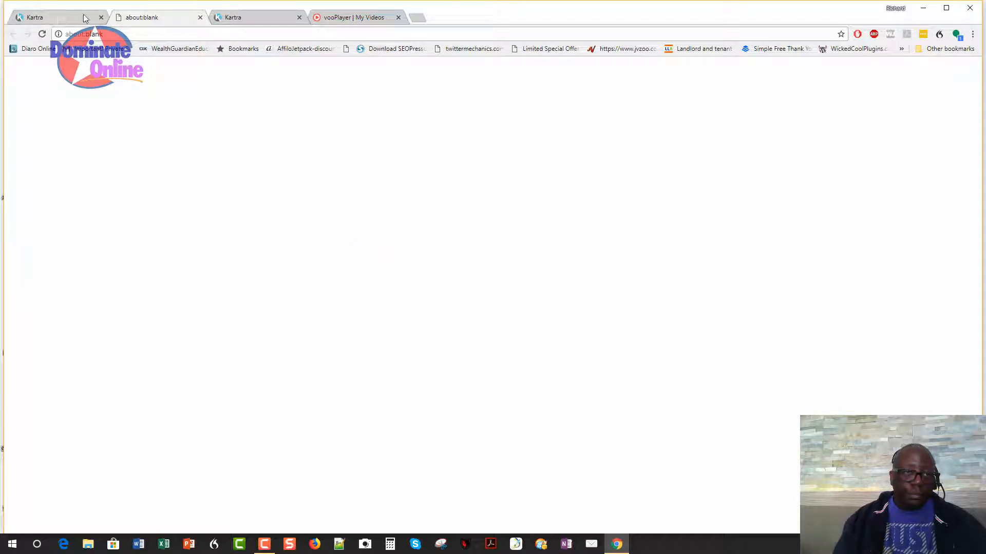
left_click(200, 17)
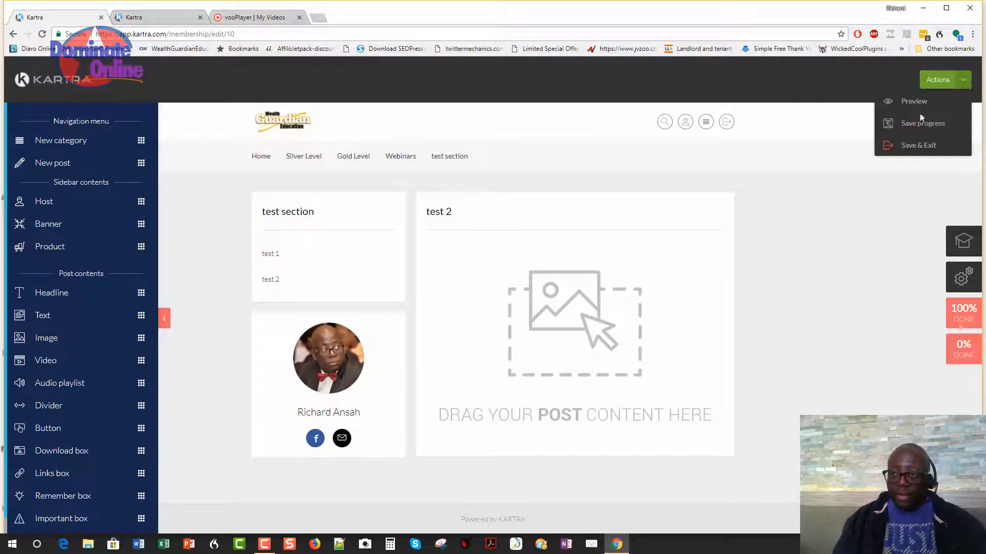
left_click(949, 88)
Save the membership progress again from the Actions menu.
left_click(964, 82)
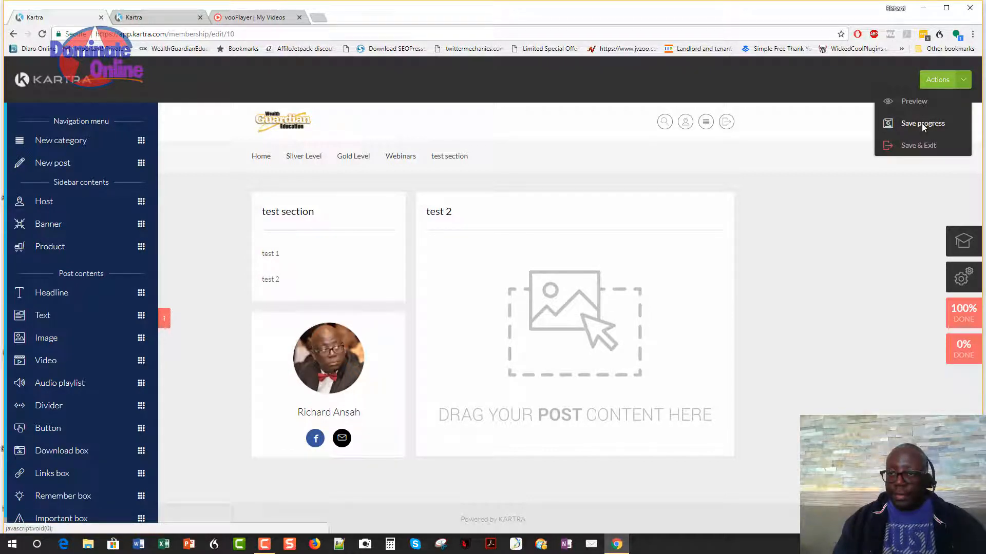
left_click(922, 123)
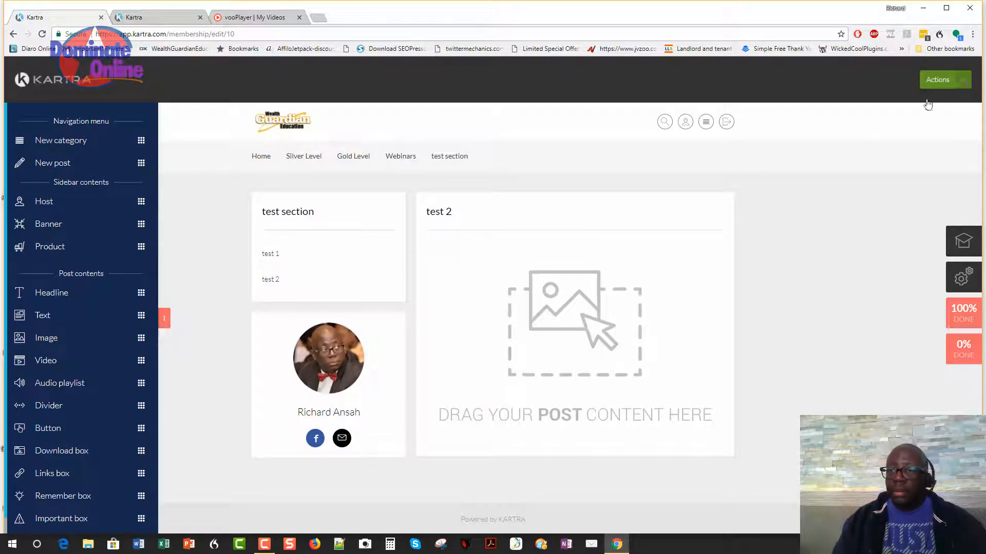
left_click(945, 80)
Preview the portal, check the level menus, and open test section's test 1 and test 2 posts.
left_click(914, 102)
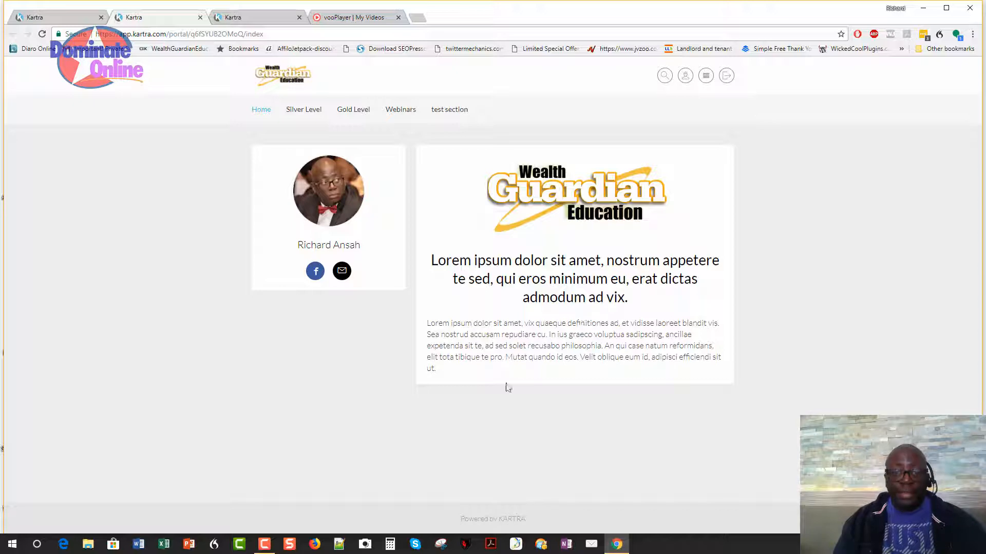
mouse_move(303, 109)
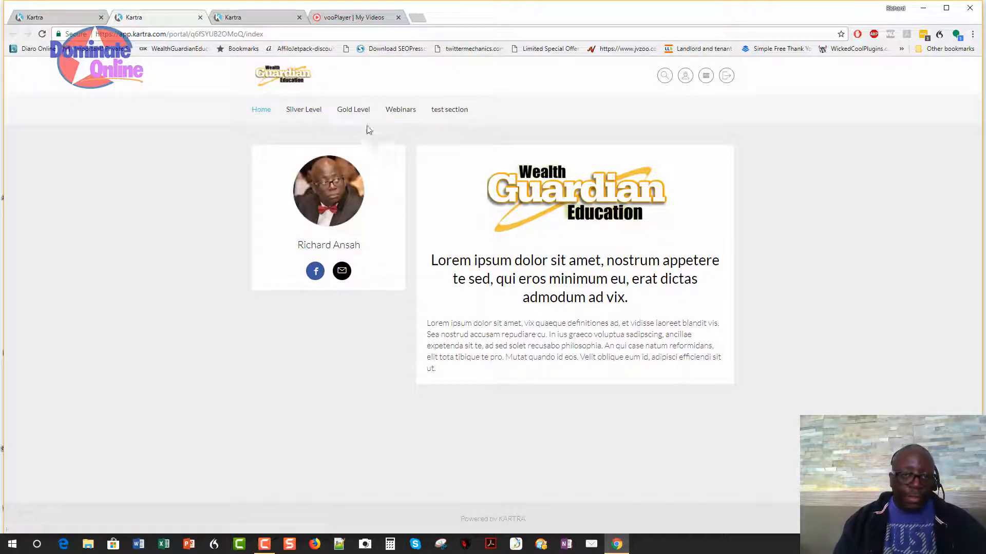
mouse_move(369, 112)
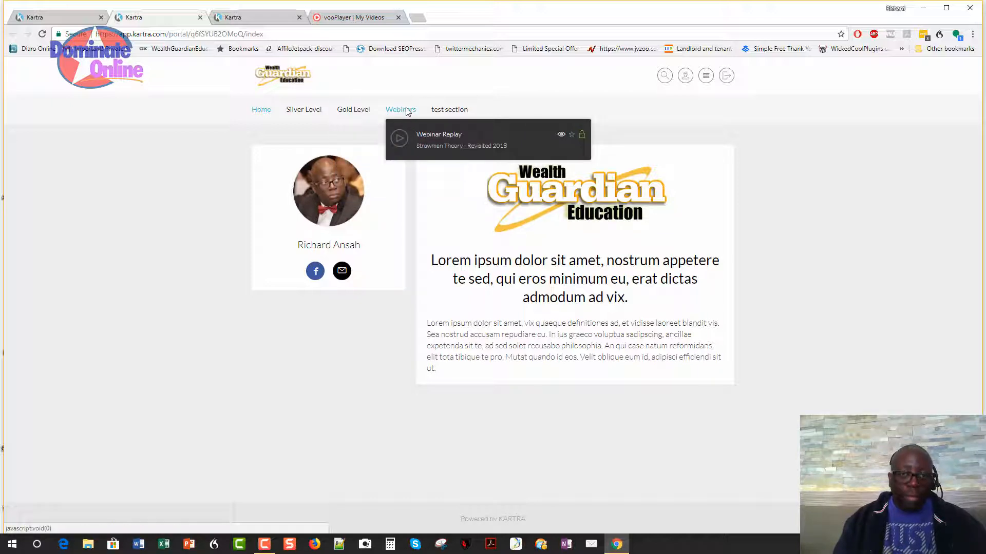
mouse_move(456, 118)
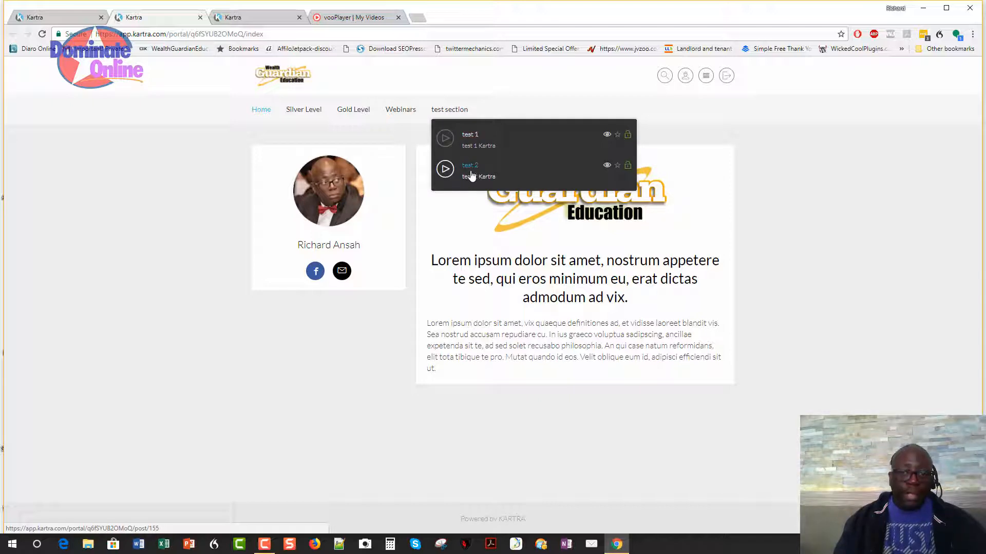
left_click(477, 141)
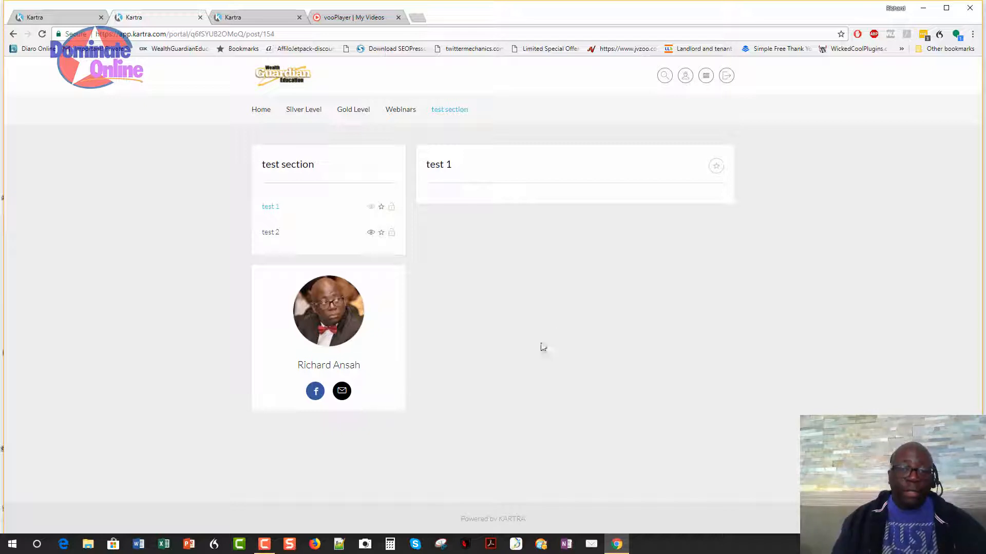
left_click(268, 235)
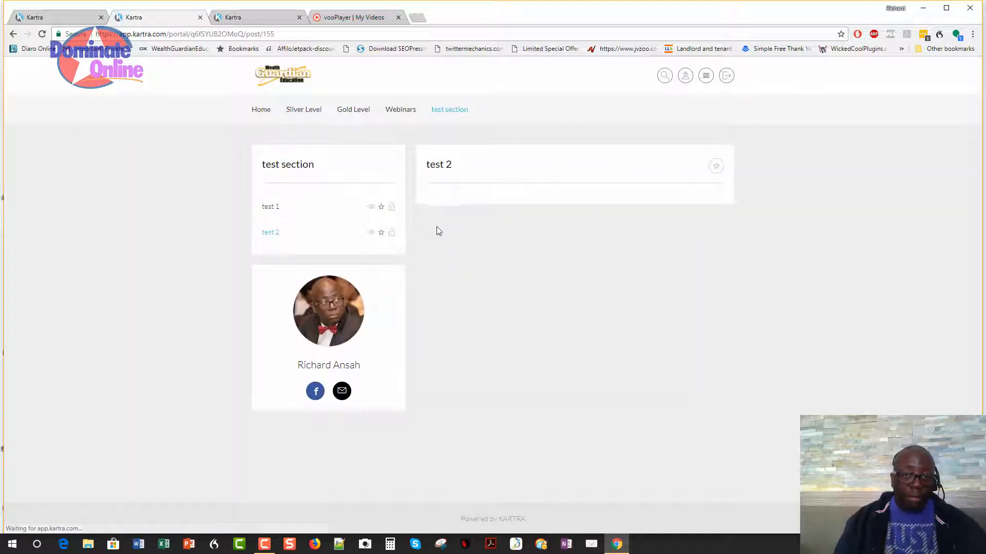
Add a 'test 3' post with a play icon and description 'test 3 Kartra', and save it.
left_click(54, 17)
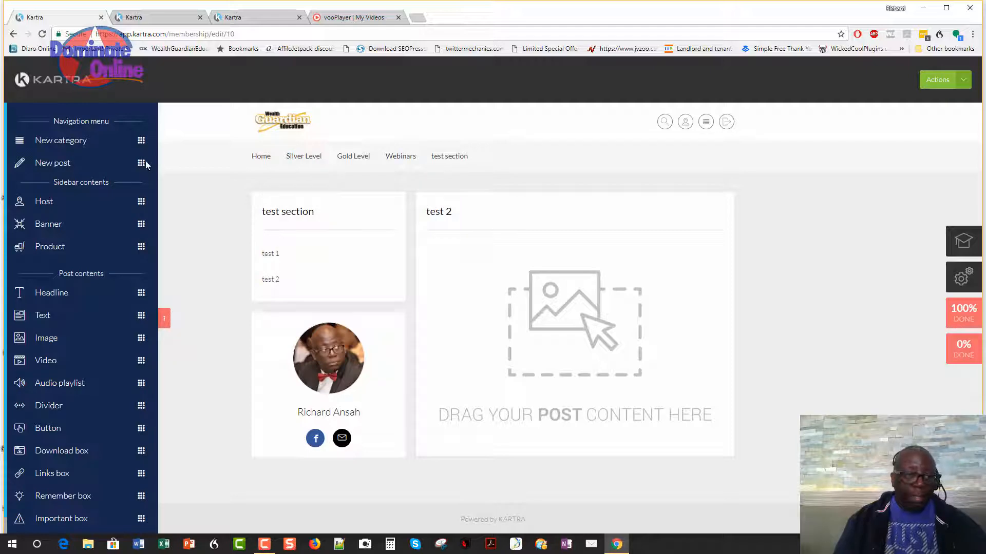
left_click_drag(143, 161, 355, 365)
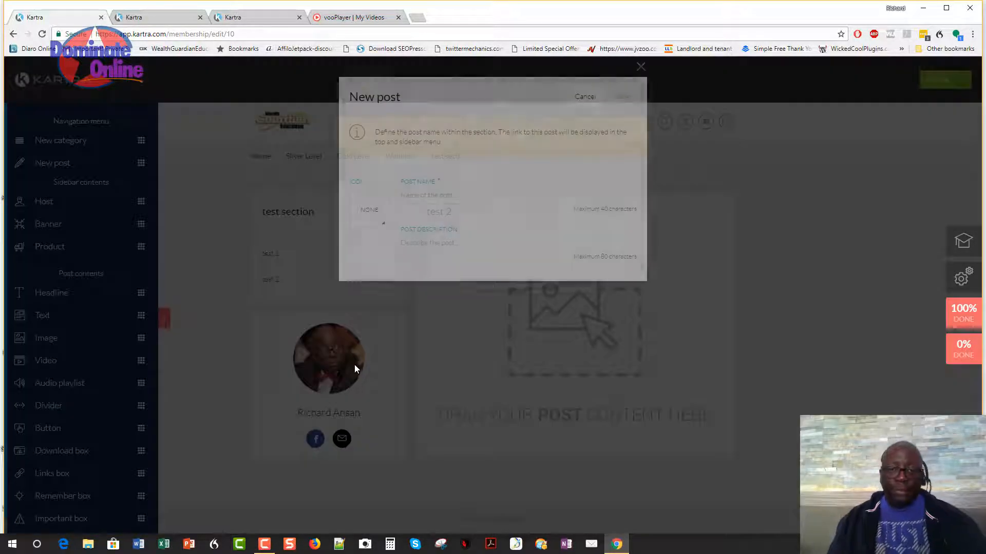
type("test 3")
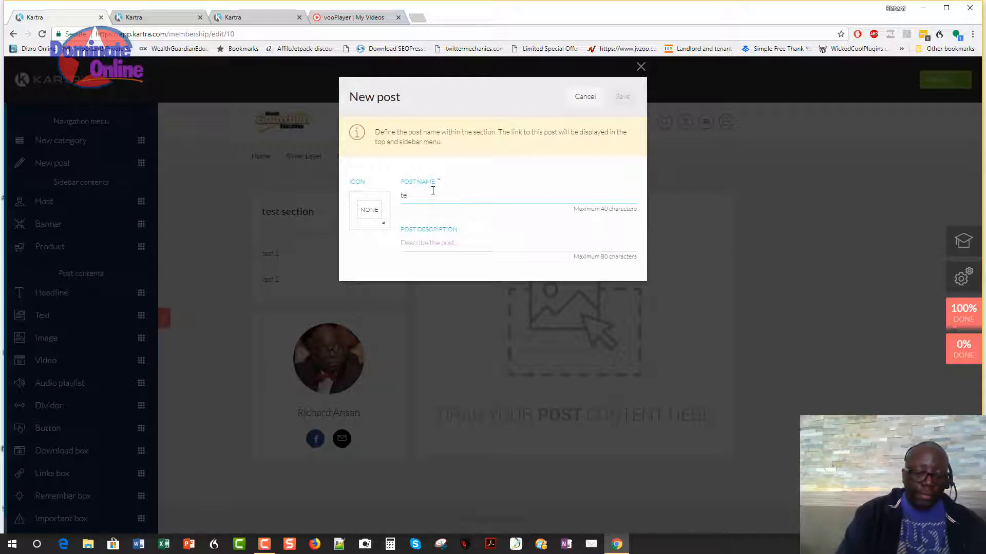
left_click(370, 206)
left_click(366, 278)
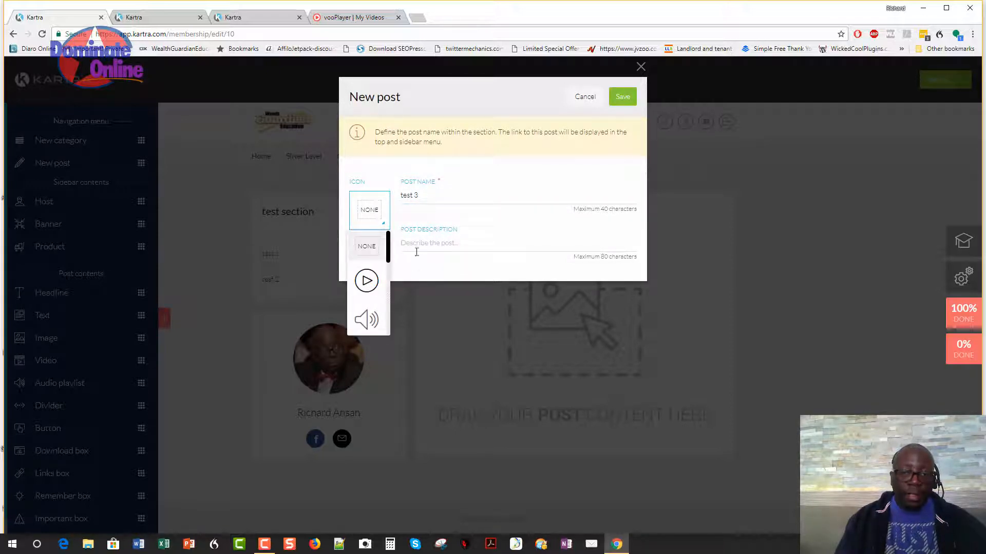
left_click(415, 249)
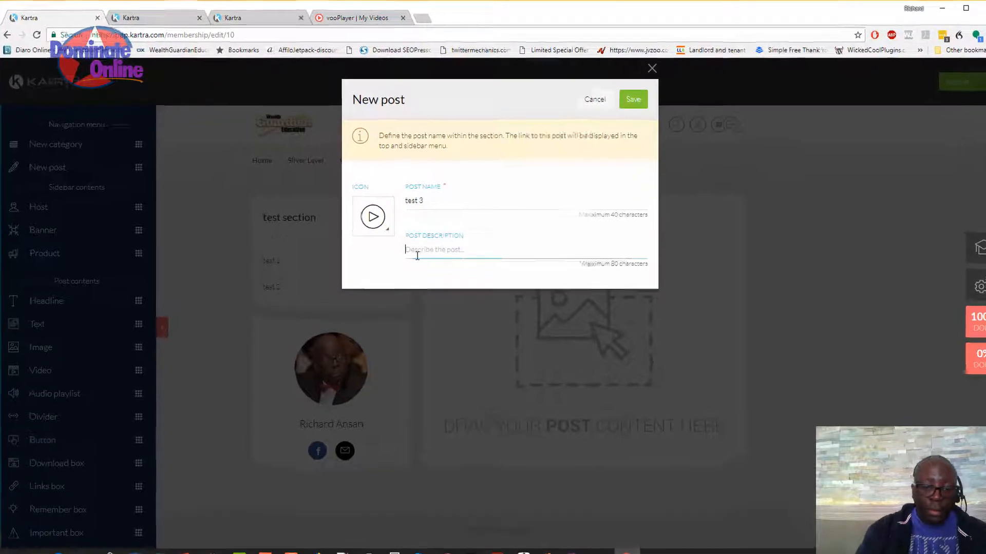
type("test 3")
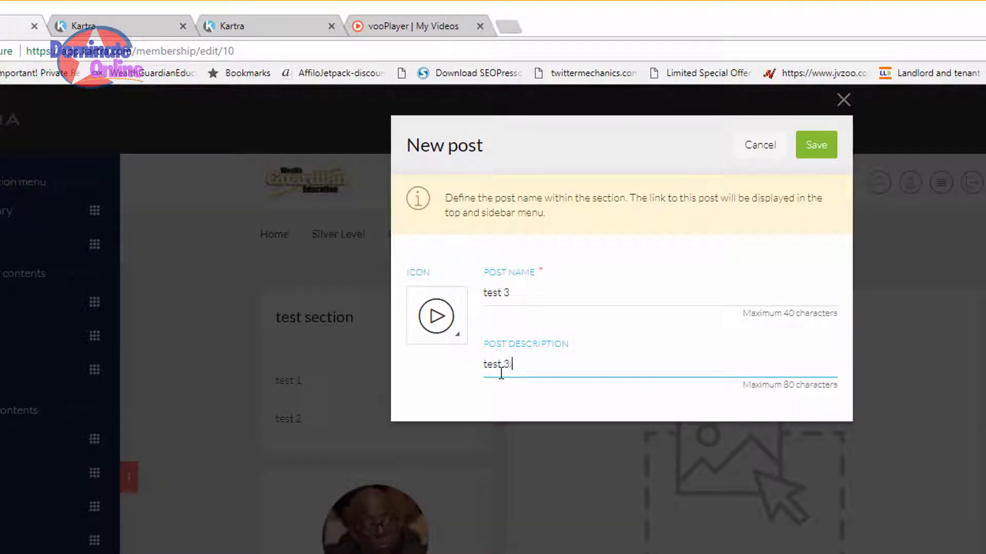
type(" LK")
key("BackSpace")
key("BackSpace")
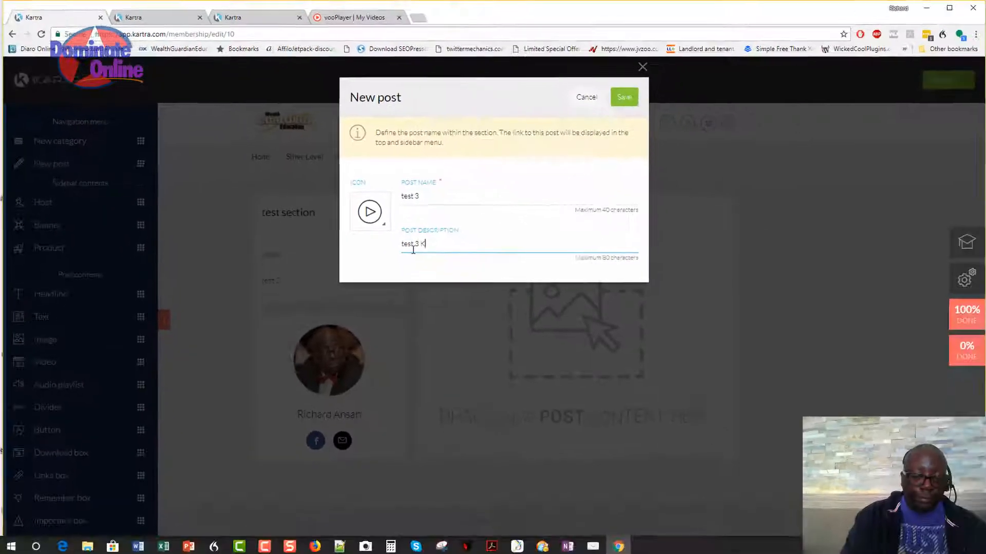
type("Kartra")
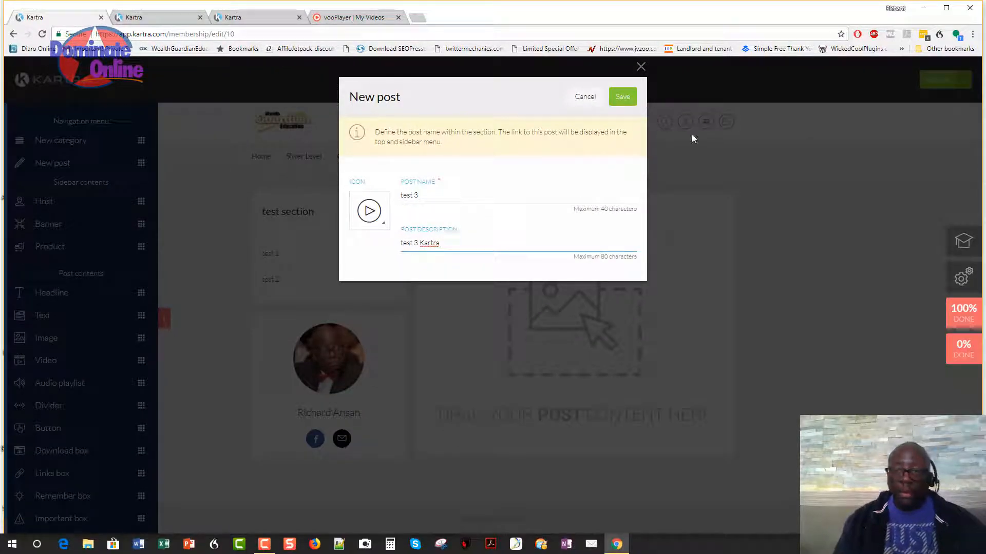
left_click(622, 97)
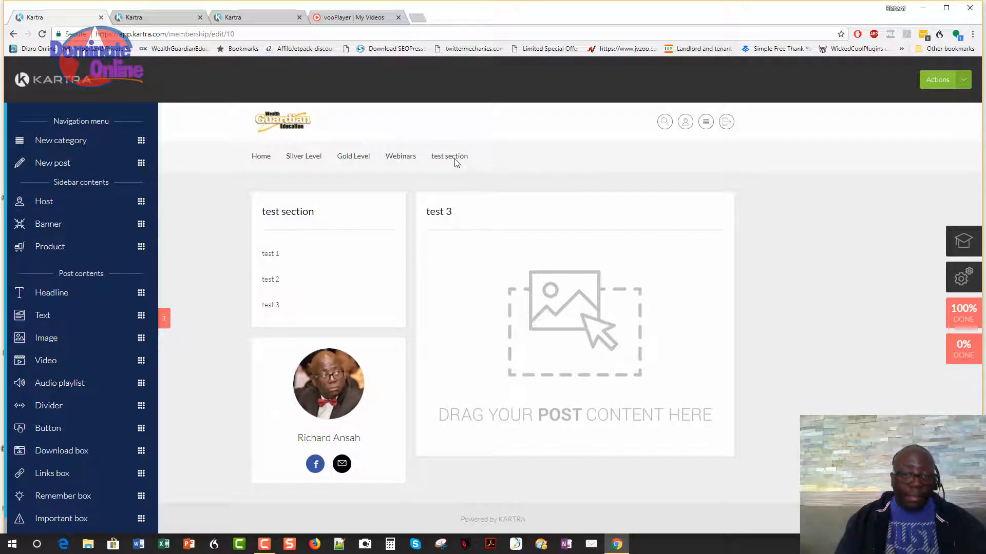
Drop a headline, a text paragraph and a video block into the test 3 post.
mouse_move(454, 160)
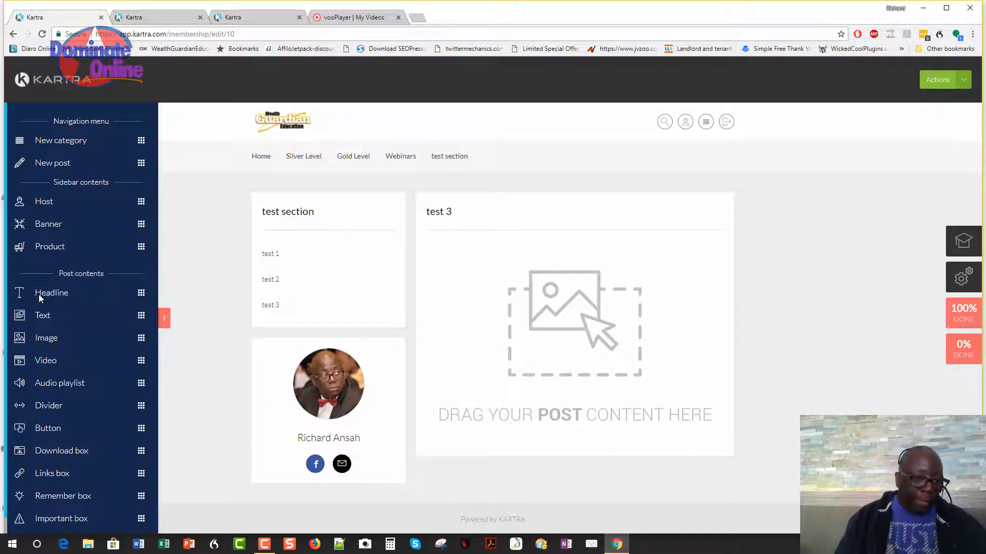
left_click_drag(142, 293, 607, 259)
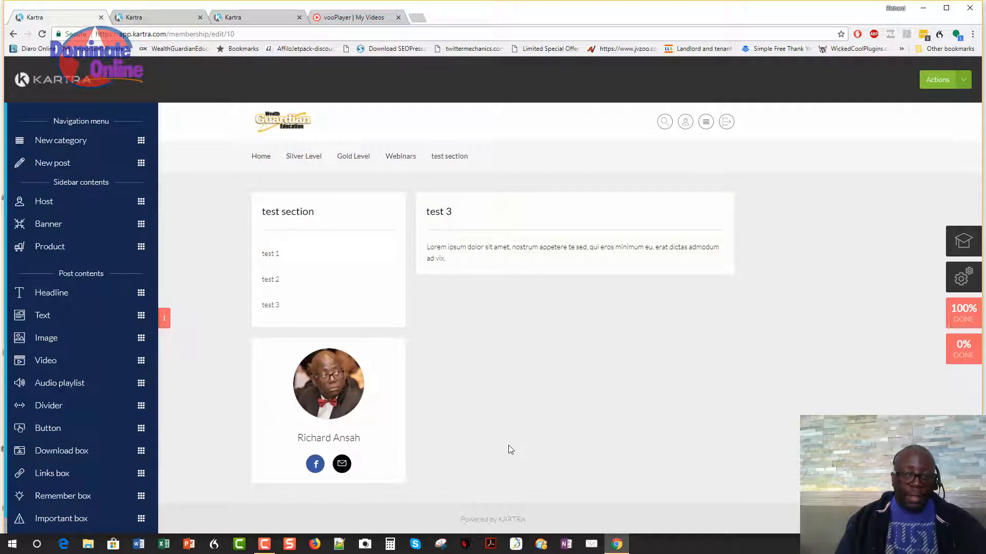
left_click_drag(142, 316, 600, 378)
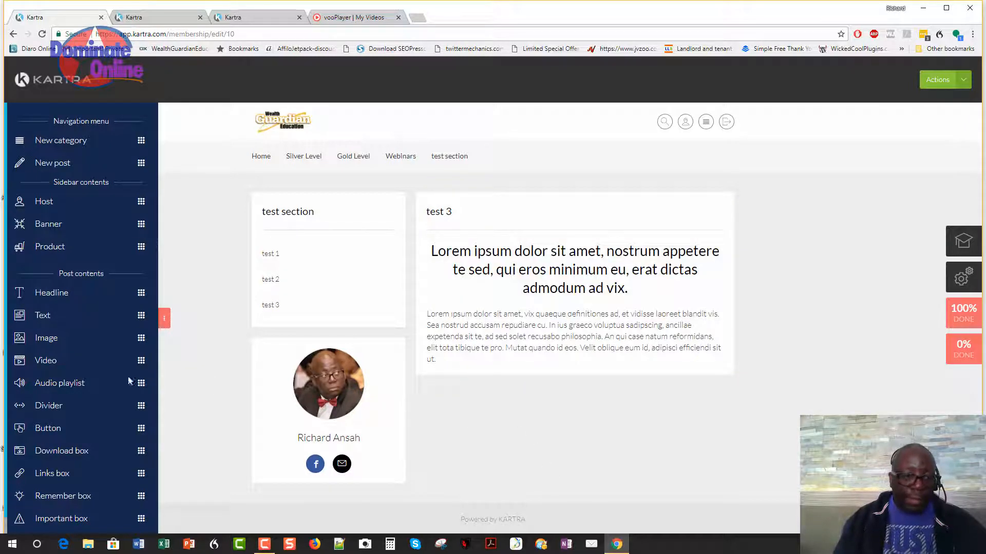
left_click_drag(141, 360, 626, 462)
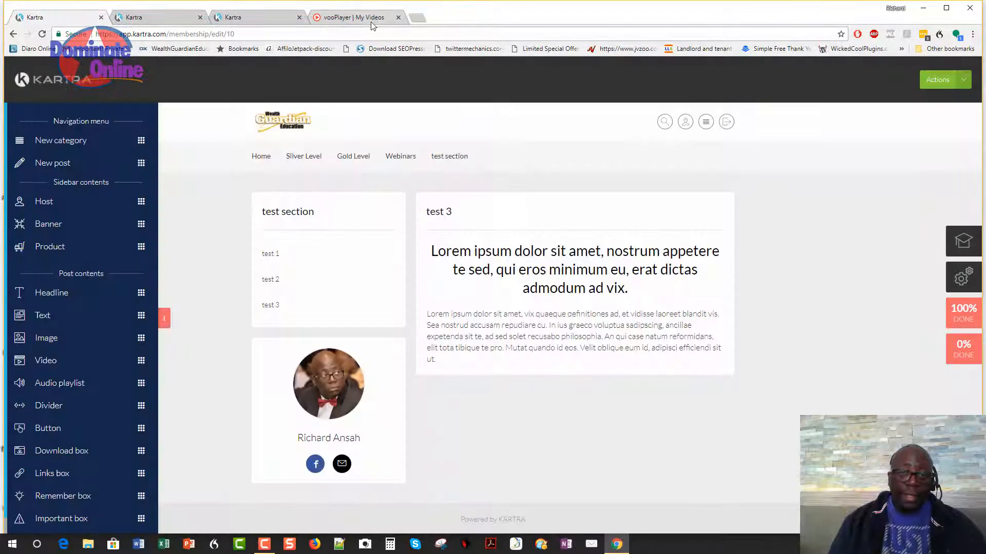
Add a second text paragraph to test 3 and bring up the vooPlayer My Videos library.
left_click(699, 314)
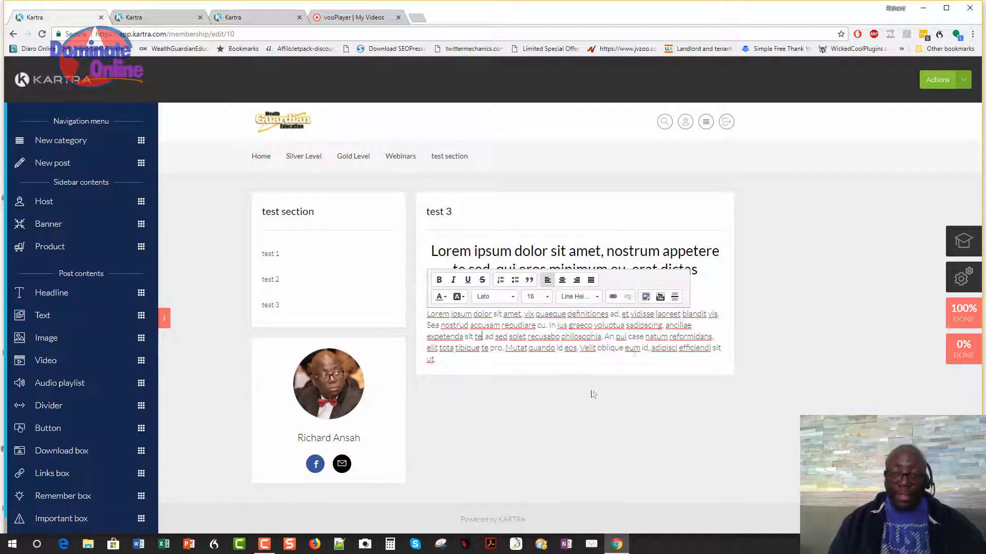
left_click(470, 387)
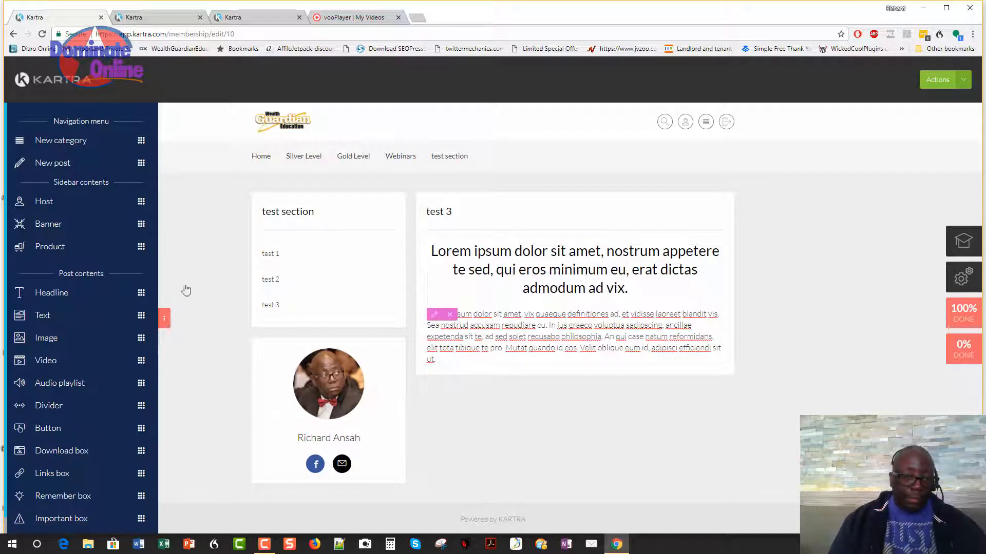
left_click_drag(140, 316, 610, 462)
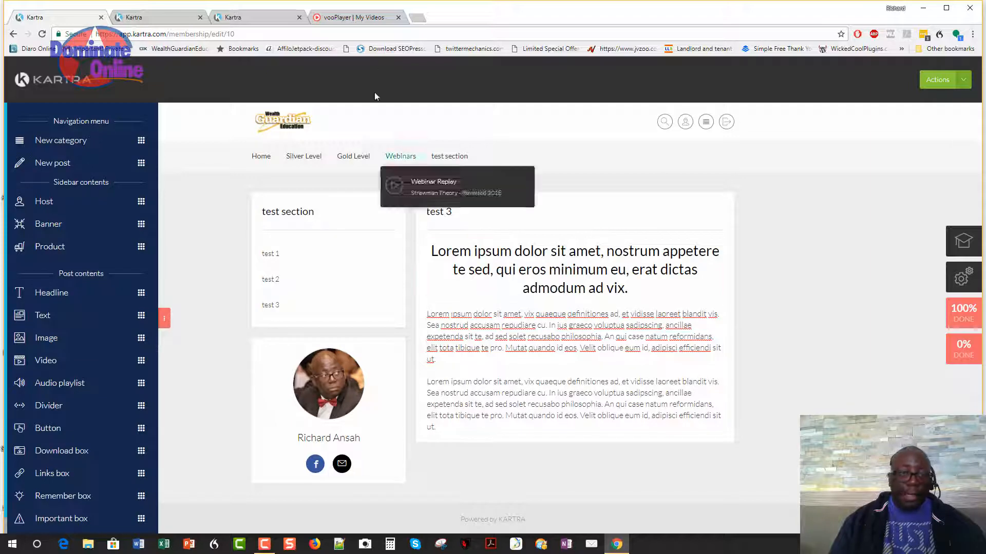
left_click(333, 18)
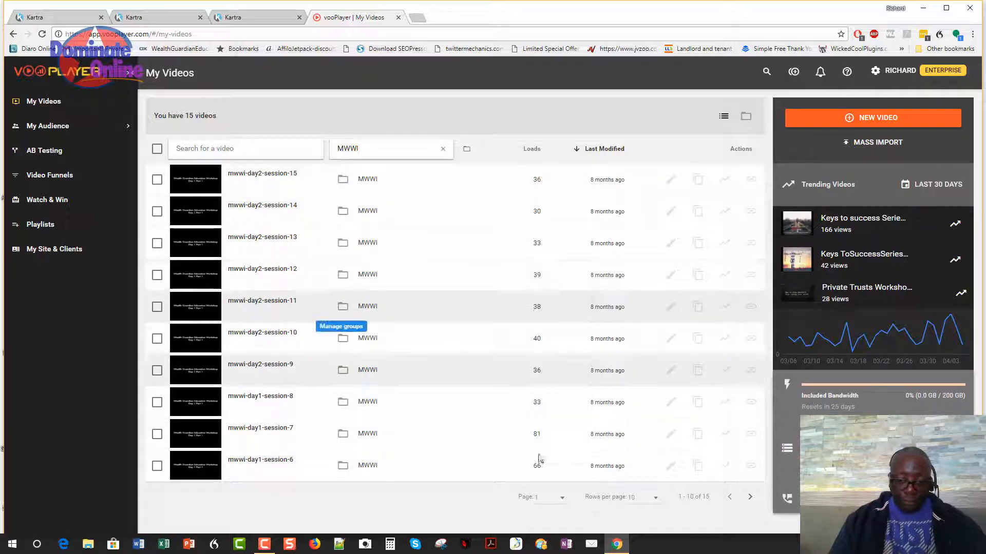
Open the mwwi-introduction-dvd1 video on page 2 and turn on its Fallback Code.
left_click(750, 498)
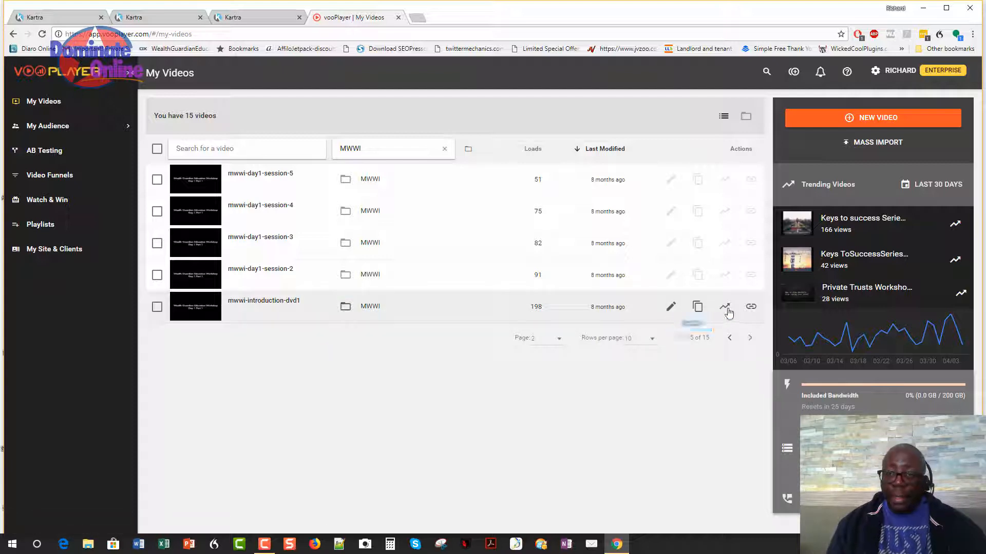
mouse_move(725, 308)
left_mouse_down()
mouse_move(731, 324)
mouse_move(726, 310)
left_mouse_up()
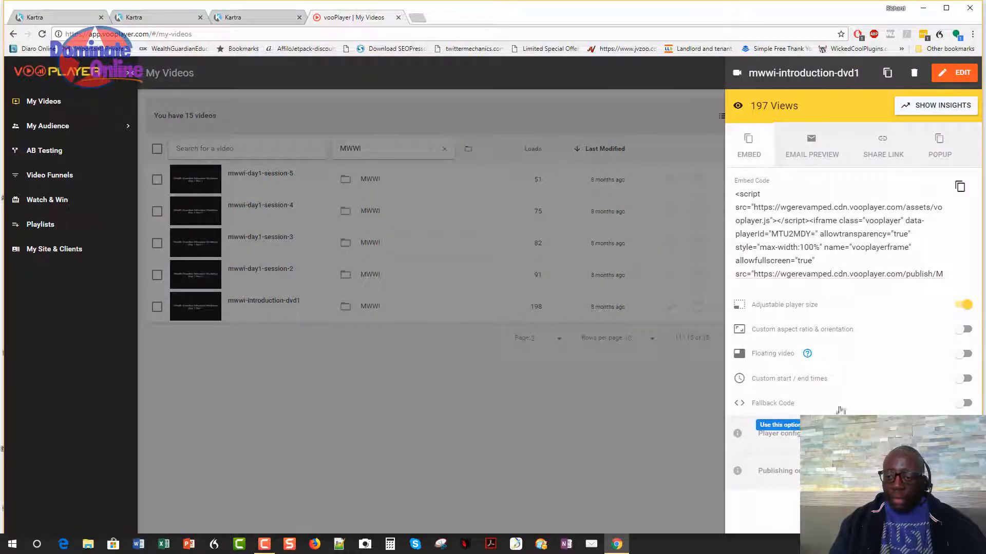
left_click(966, 403)
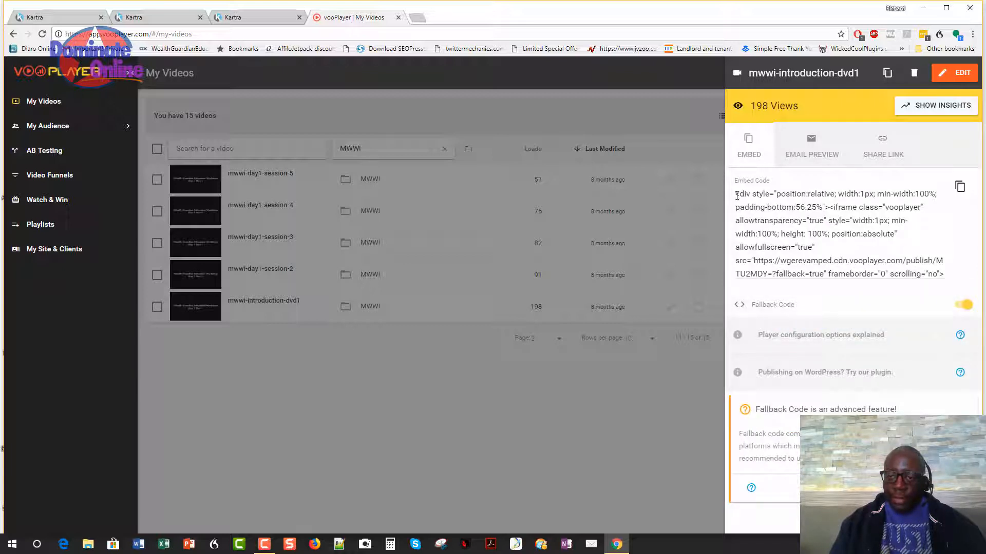
Copy the mwwi-introduction-dvd1 embed code to the clipboard.
left_click_drag(737, 193, 947, 278)
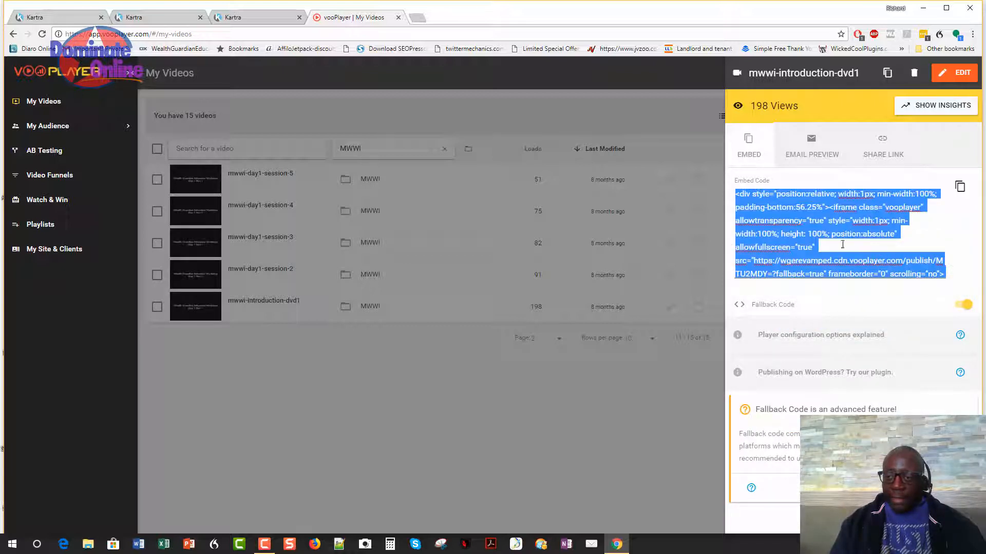
left_click(961, 187)
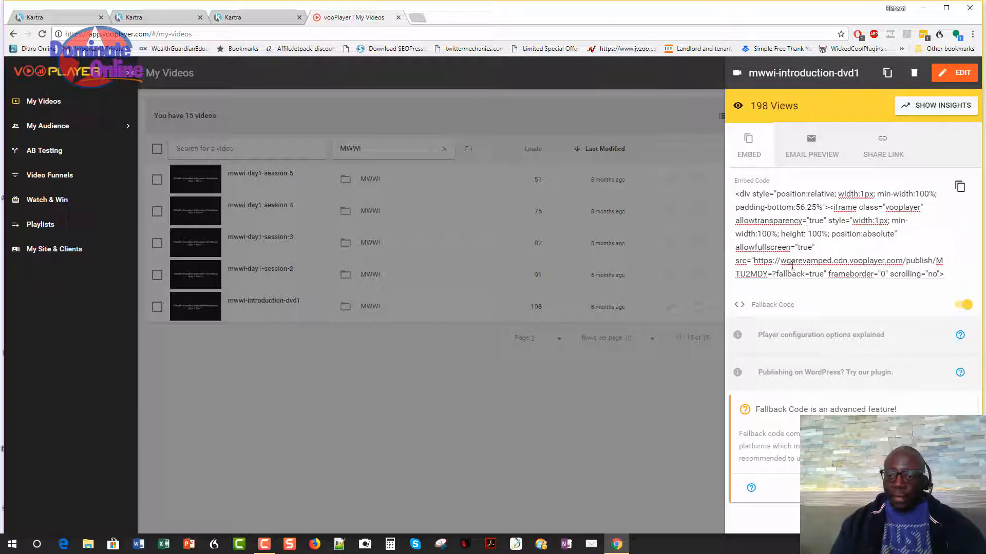
triple_click(778, 223)
right_click(779, 222)
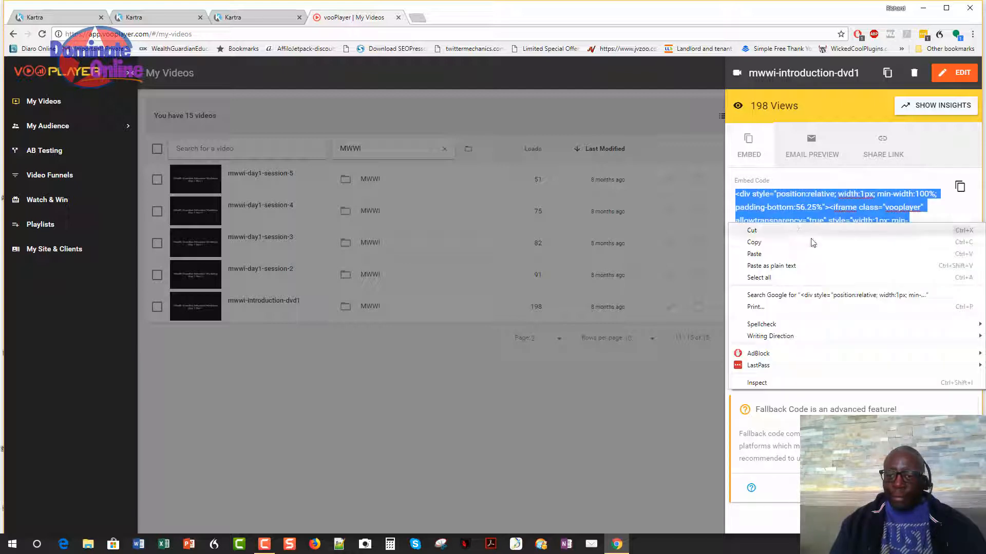
left_click(793, 243)
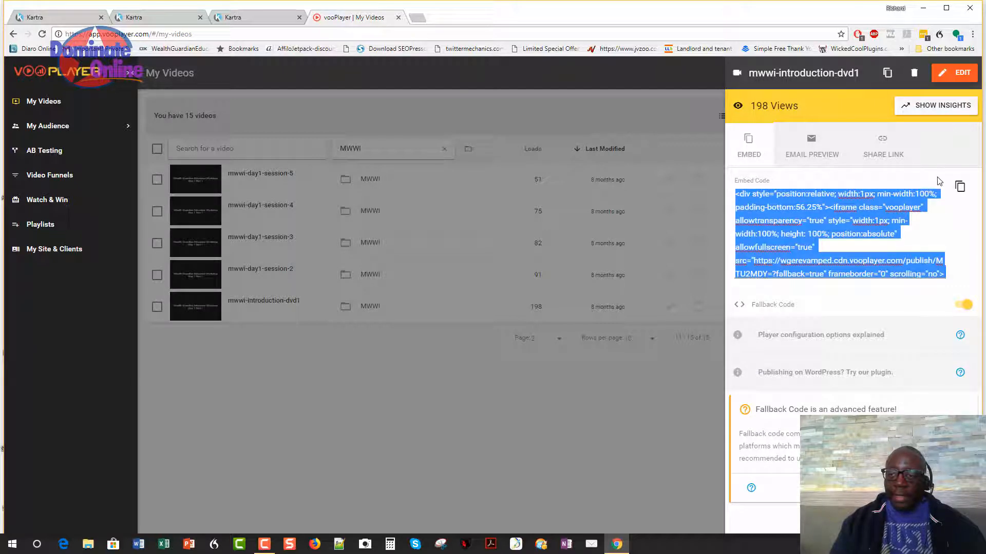
left_click(959, 187)
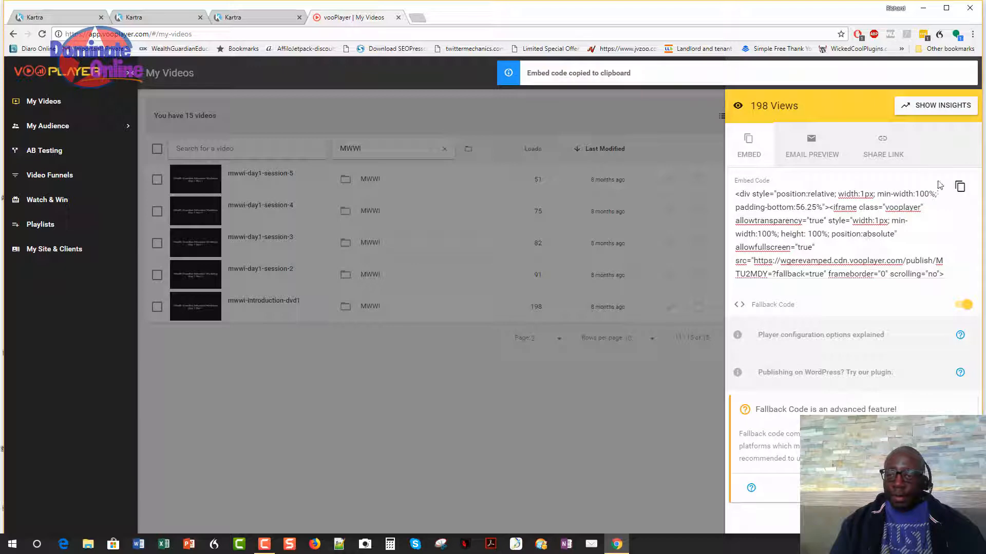
left_click(175, 16)
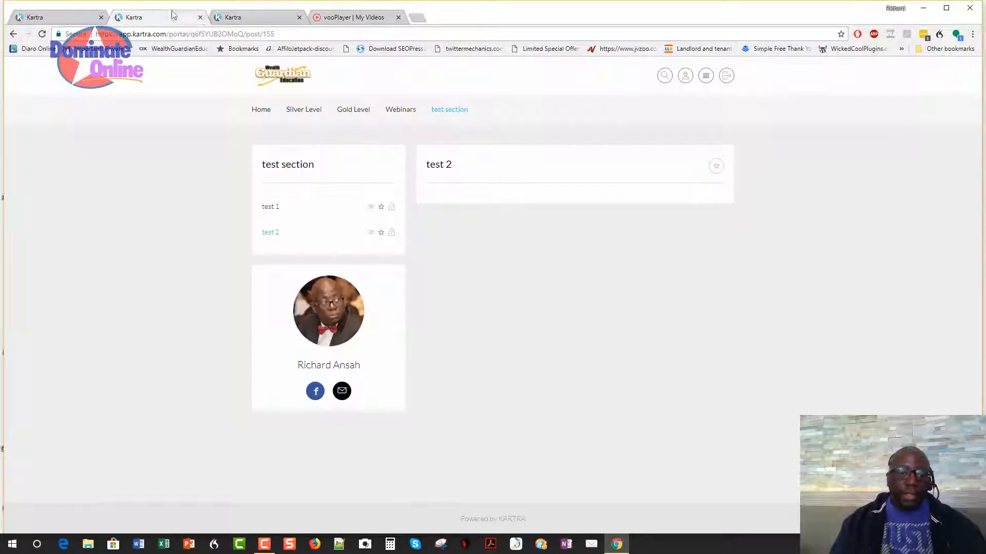
Replace the second paragraph of test 3 with the pasted vooPlayer embed code.
left_click(230, 20)
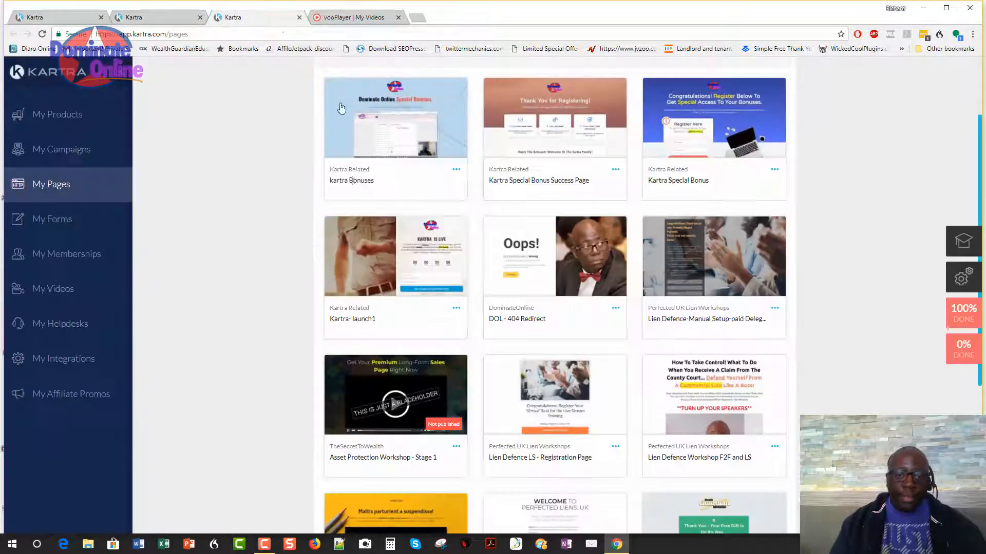
left_click(154, 18)
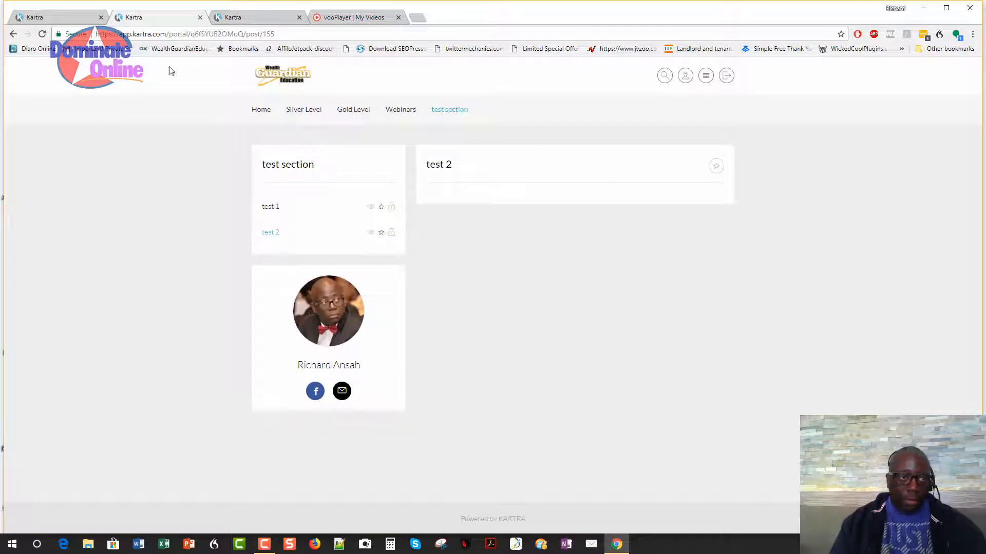
left_click(68, 18)
left_click(481, 382)
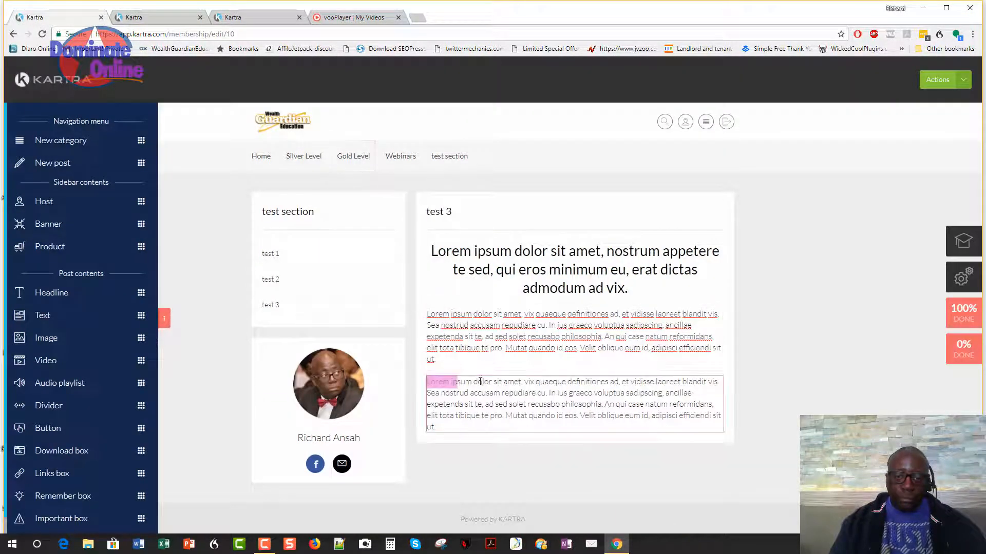
left_click(436, 384)
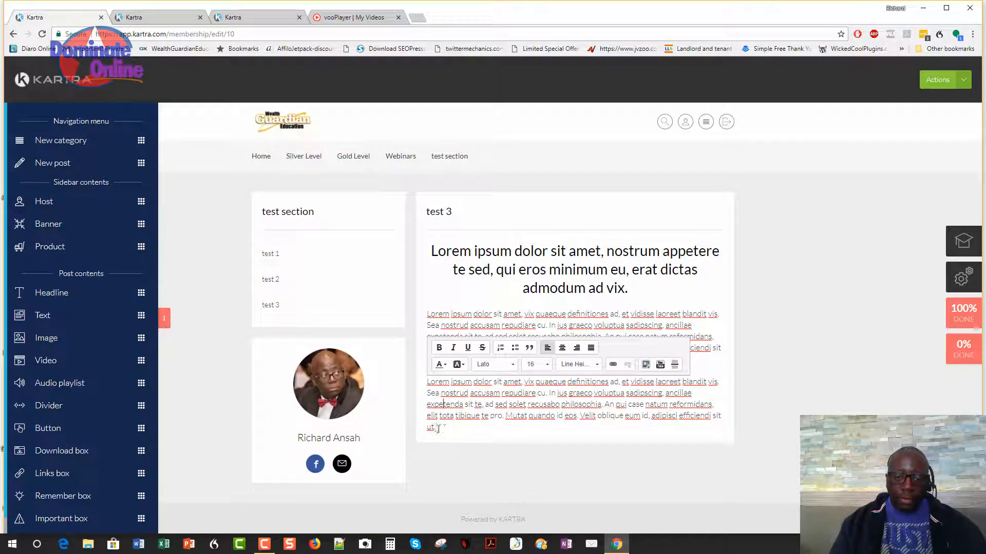
left_click_drag(438, 428, 416, 372)
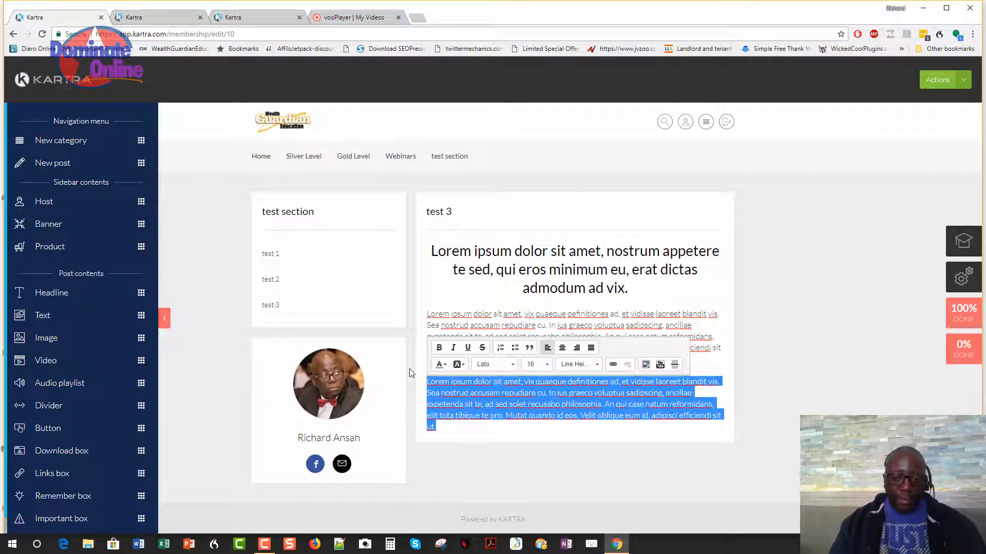
type("<div style=\"position:relative; width:1px; min-width:100%; padding-bottom:56.25%\"> <iframe class=\"vooplayer\" allowtransparency=\"true\" style=\"width:1px; min-width:100%; height: 100%; position:absolute\" allowfullscreen=\"true\" src=\"https://wgerevamped.cdn.vooplayer.com/publish/MTU2MDY=?fallback=true\" frameborder=\"0\" scrolling=\"no\"> </iframe></div>")
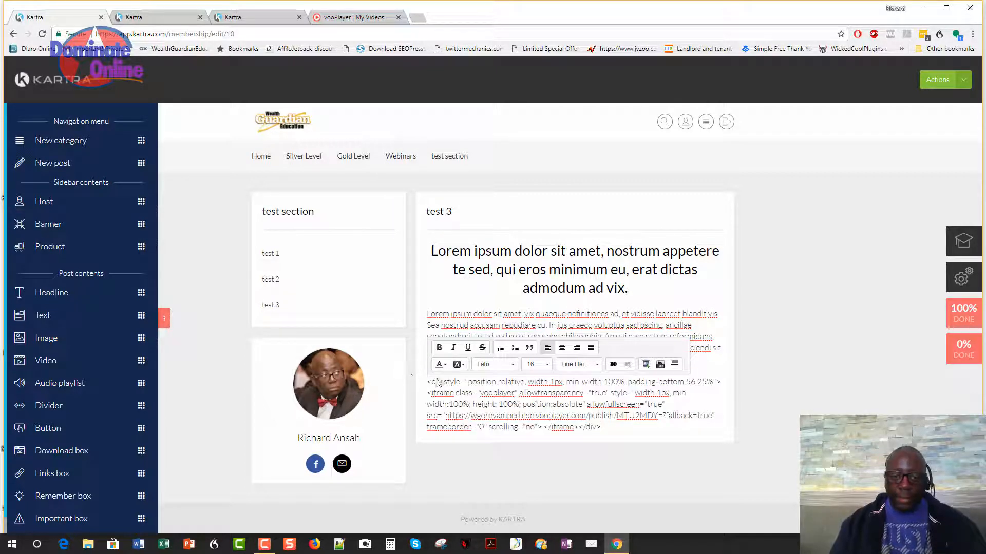
Finish editing and save the membership's progress from the Actions menu.
left_click(754, 394)
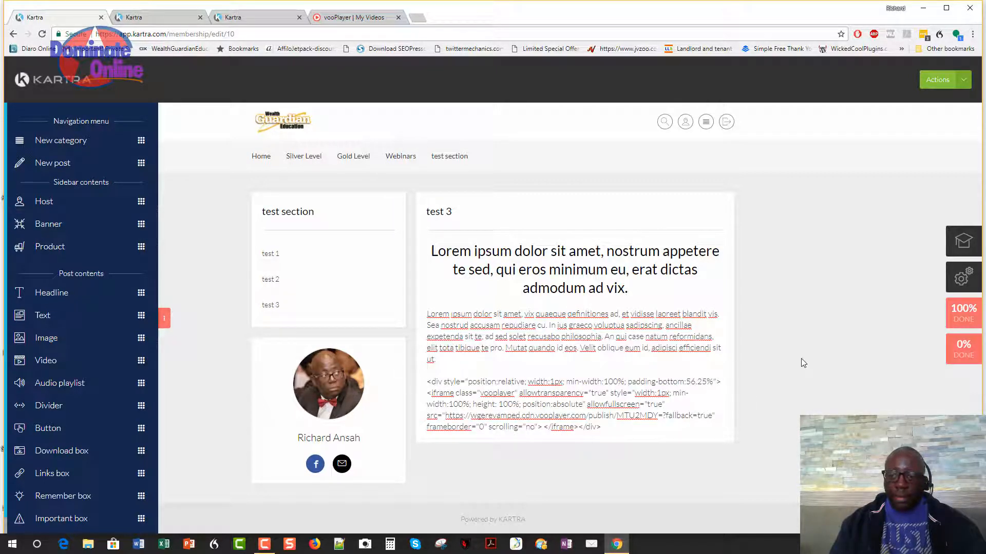
left_click(962, 83)
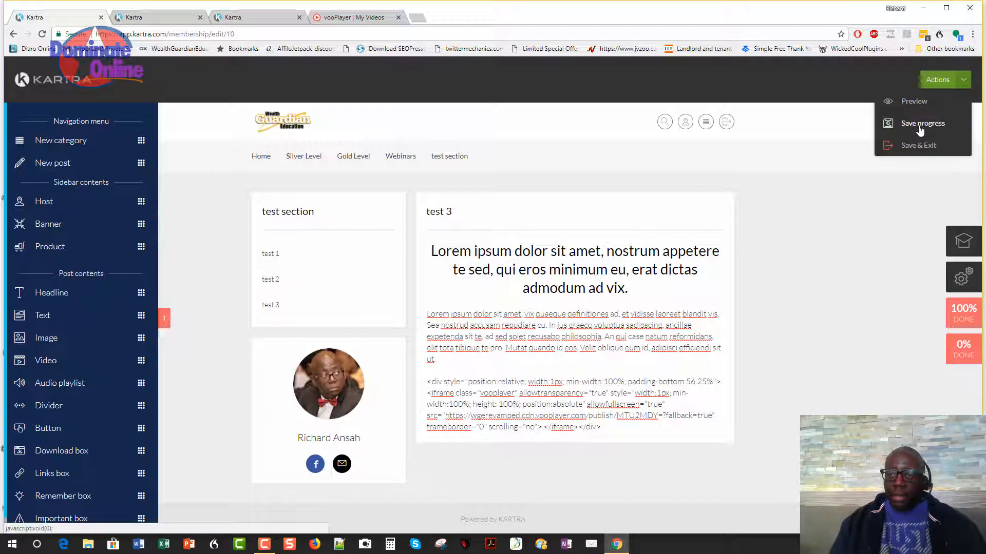
left_click(920, 128)
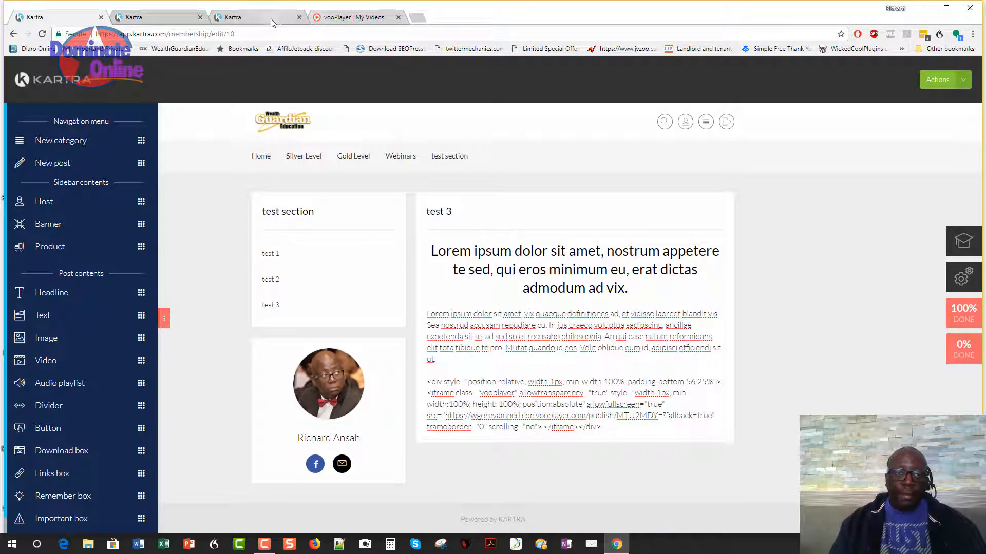
Reload the member portal and open the test 3 lesson.
left_click(256, 18)
left_click(131, 17)
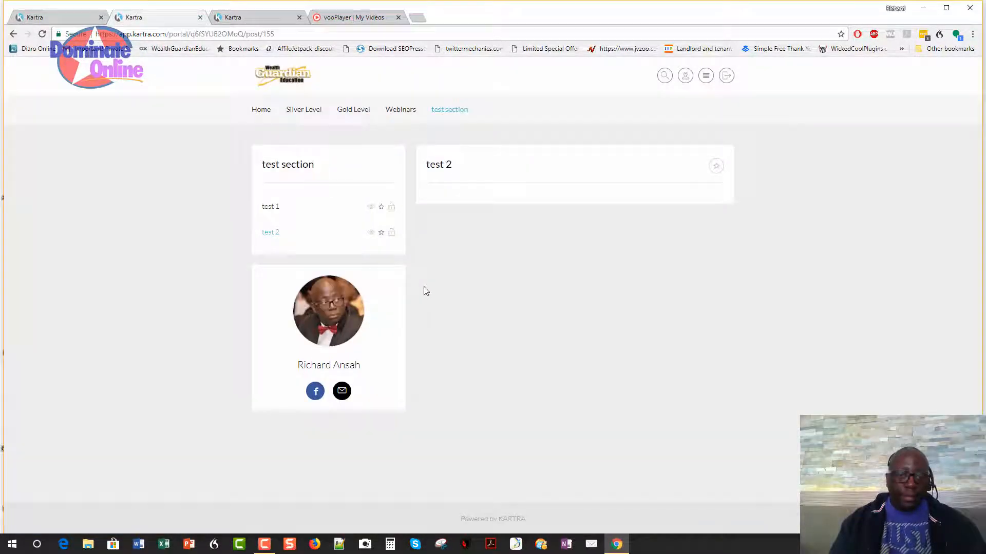
key("F5")
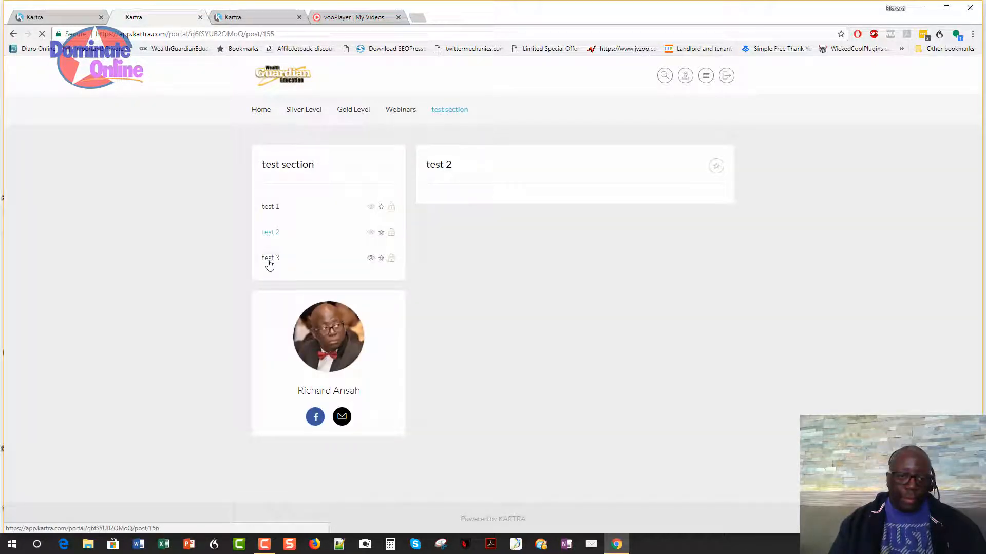
left_click(270, 259)
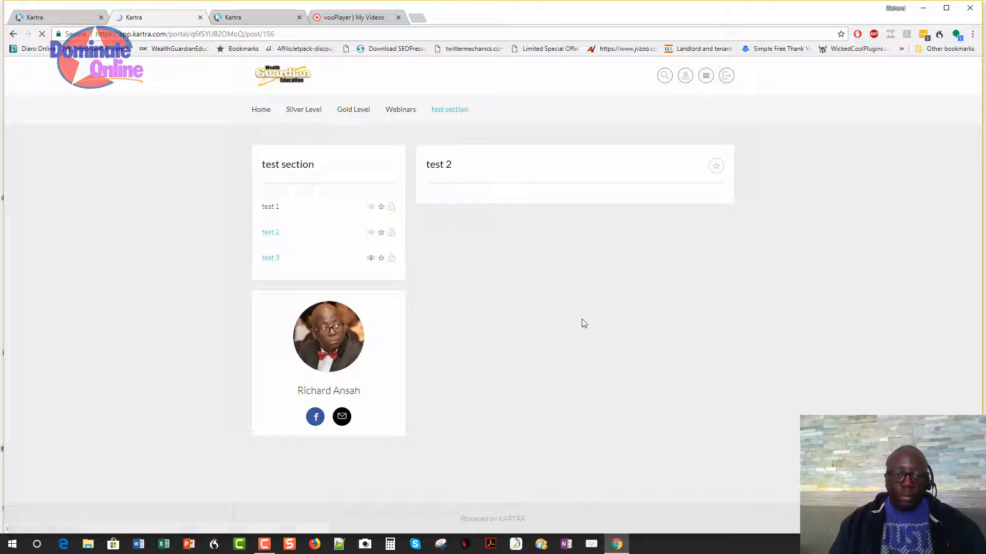
scroll(584, 323, "down", 1)
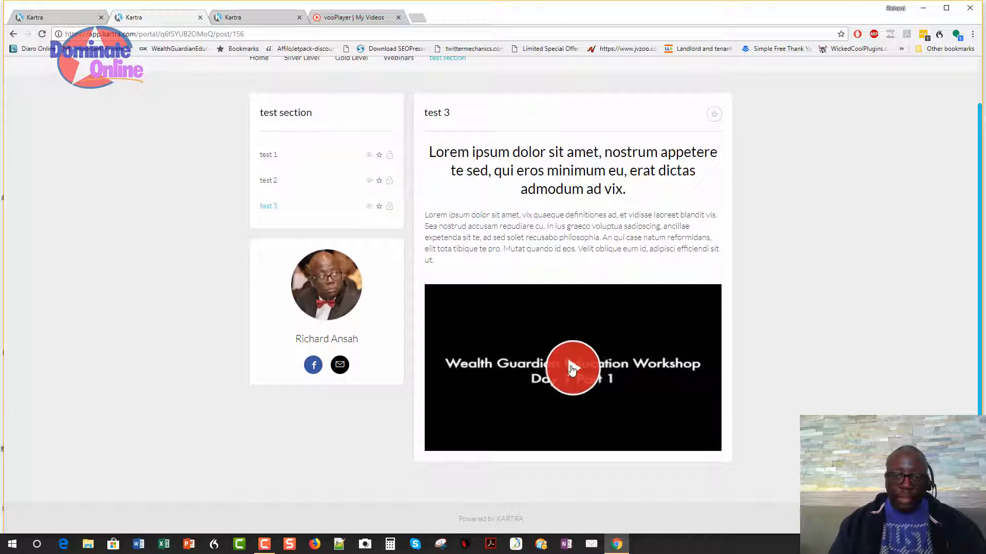
Play the embedded workshop video, pause it, and try full screen before exiting.
left_click(571, 370)
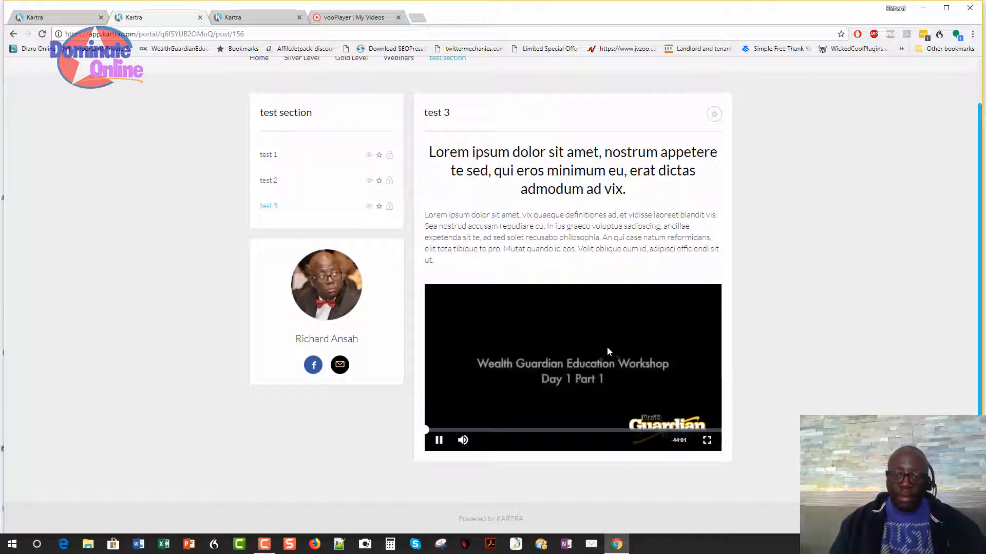
left_click(439, 440)
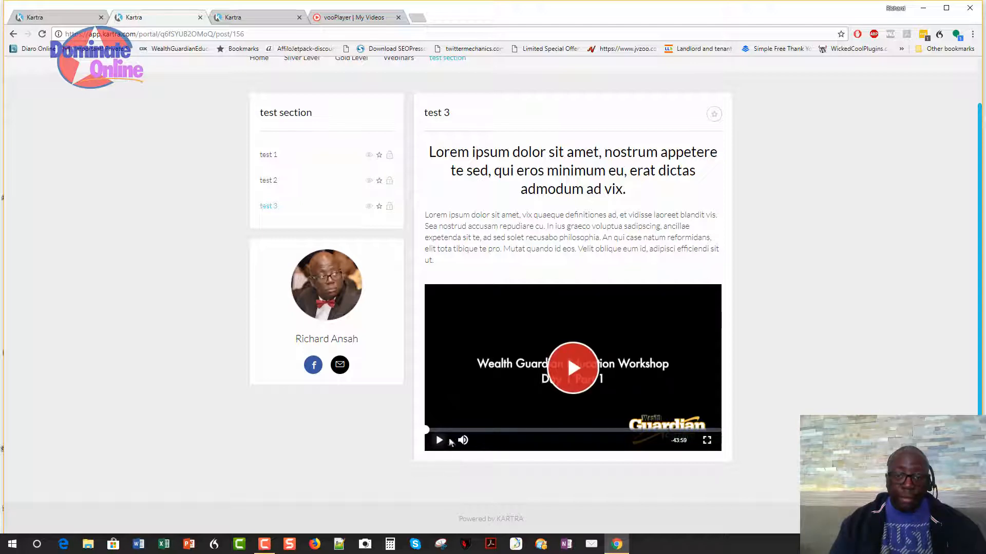
left_click(707, 440)
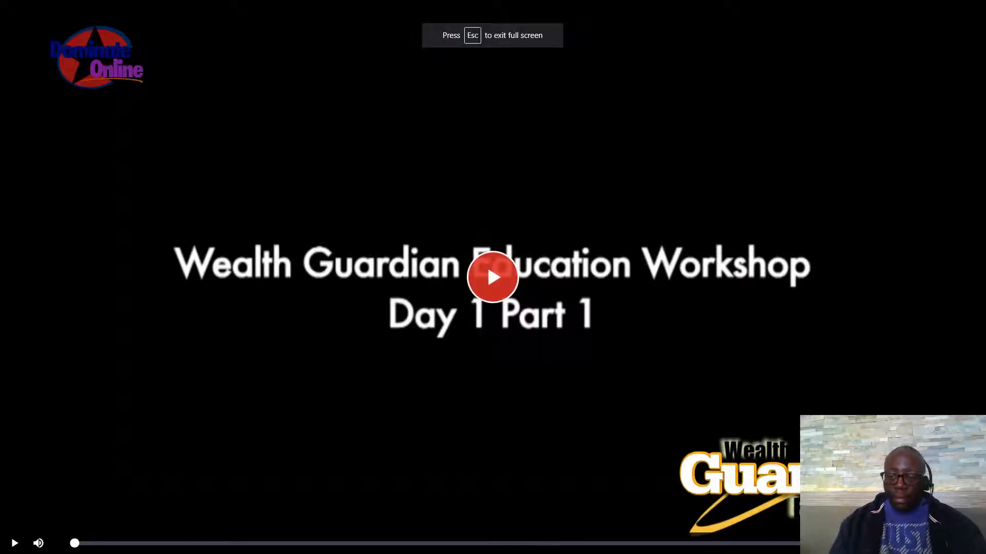
key("Escape")
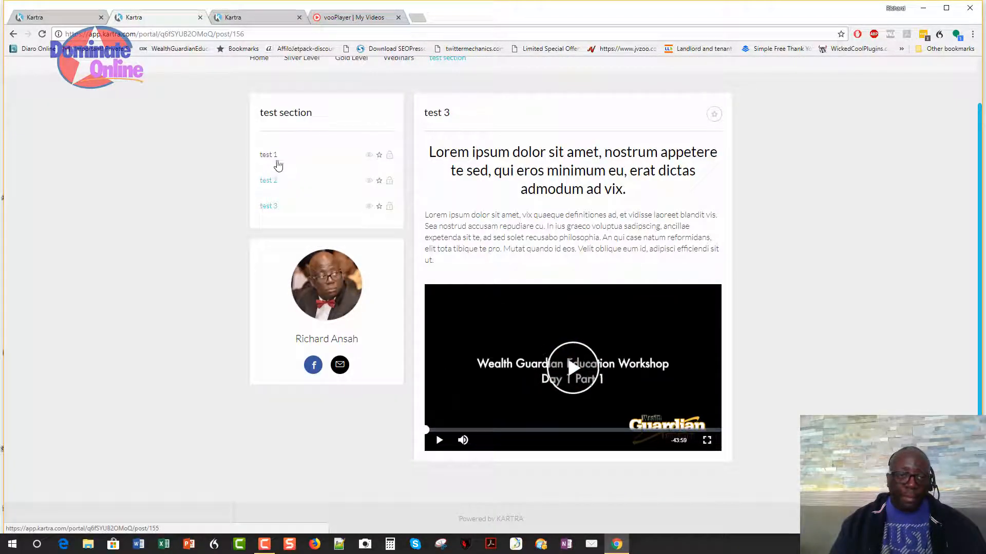
left_click(273, 158)
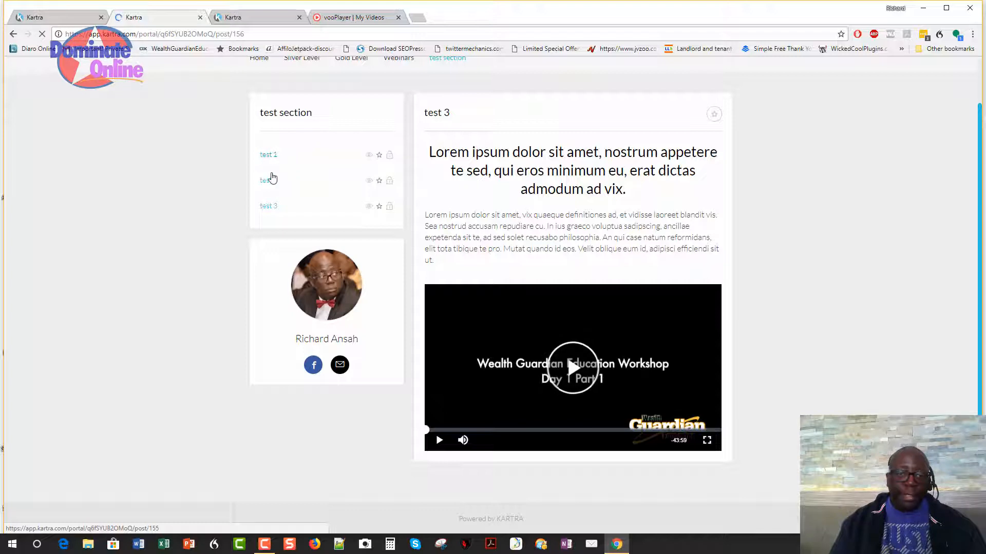
left_click(272, 178)
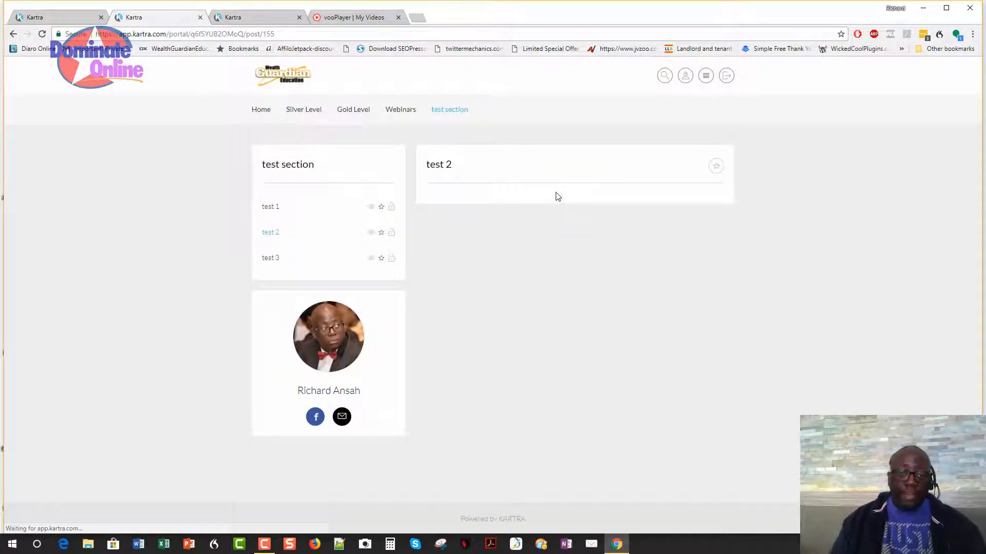
left_click(267, 211)
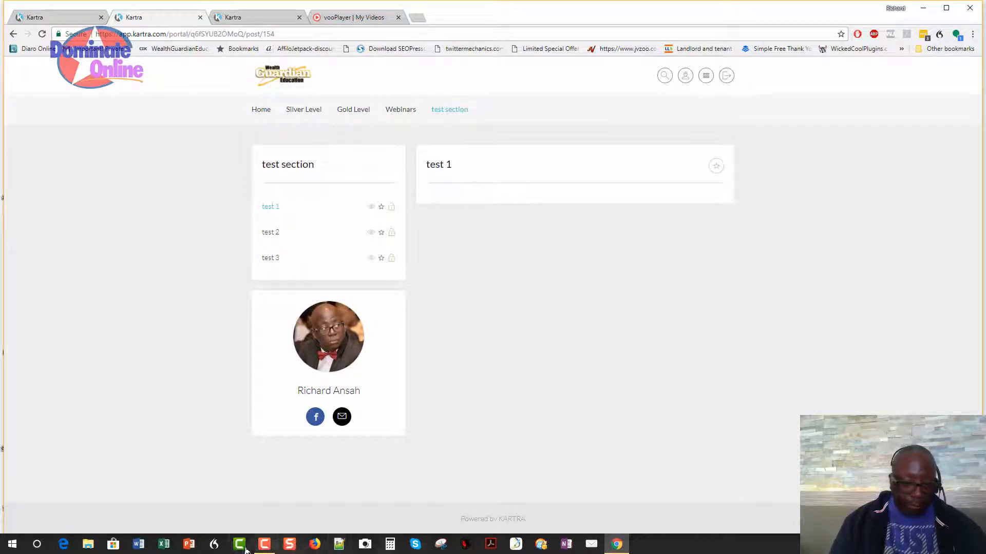
left_click(264, 544)
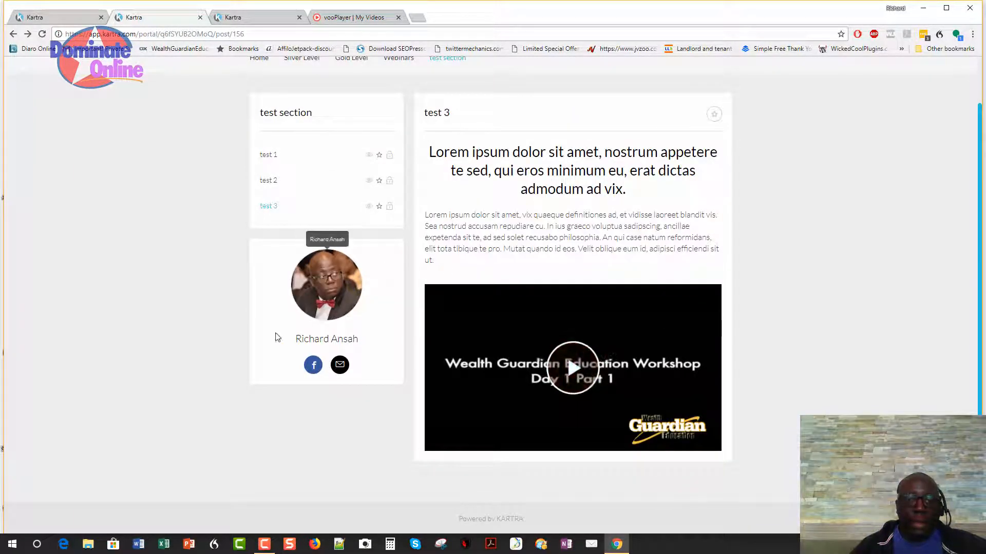
scroll(258, 296, "up", 1)
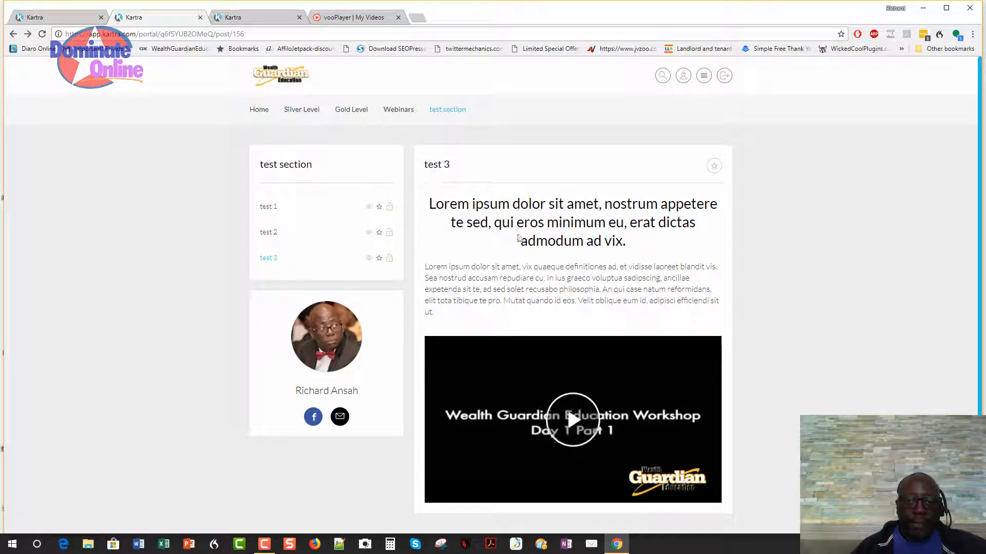
Open the Gold Level category's edit dialog from the editor's top menu.
left_click(54, 17)
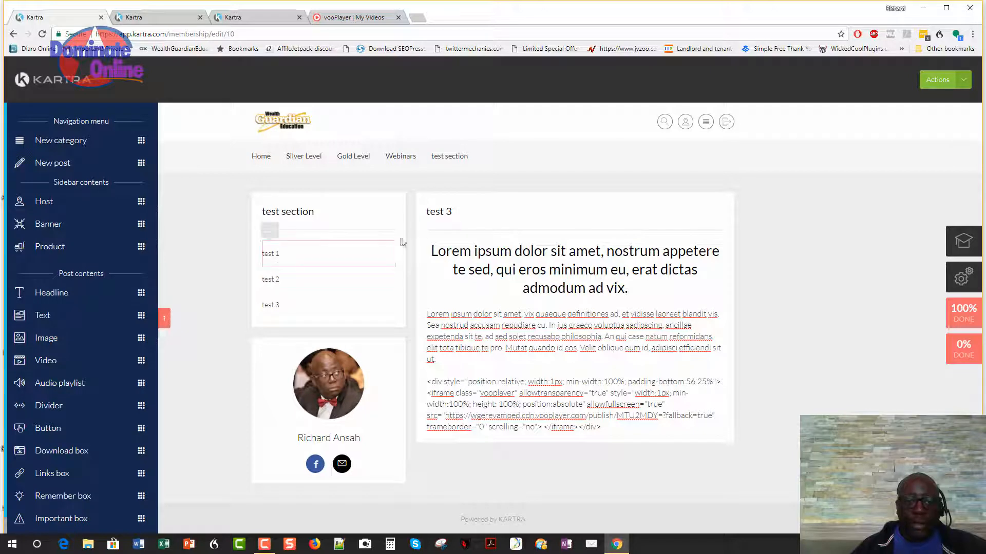
mouse_move(399, 158)
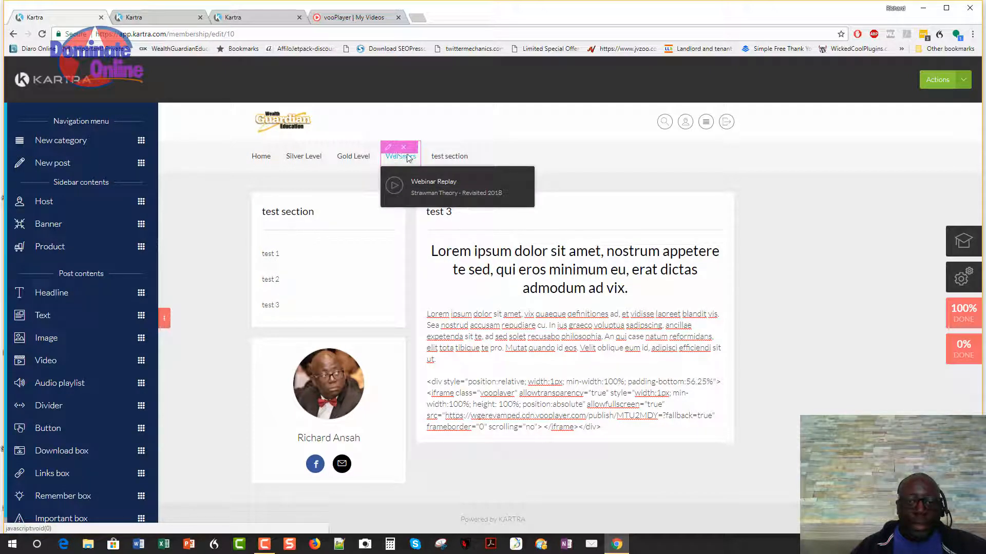
mouse_move(351, 159)
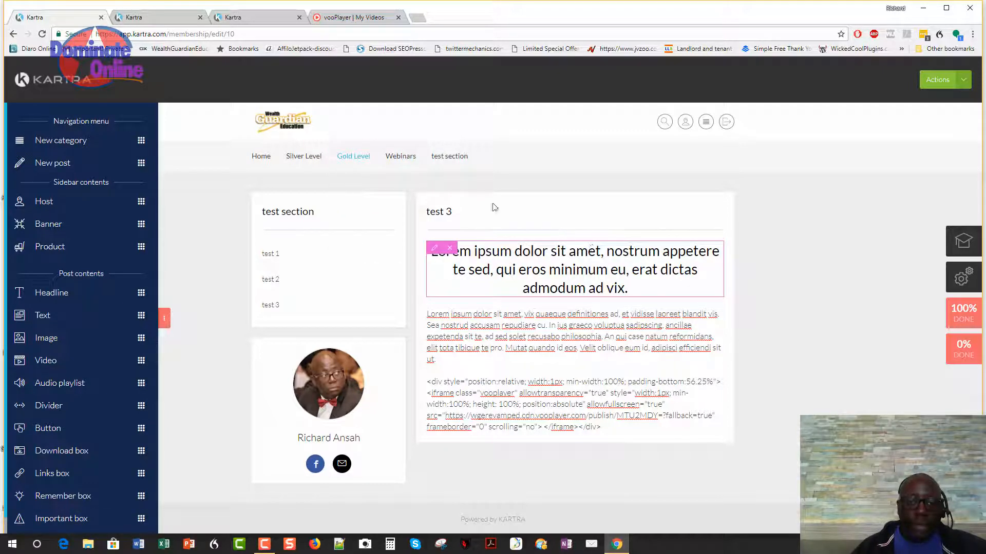
left_click(339, 147)
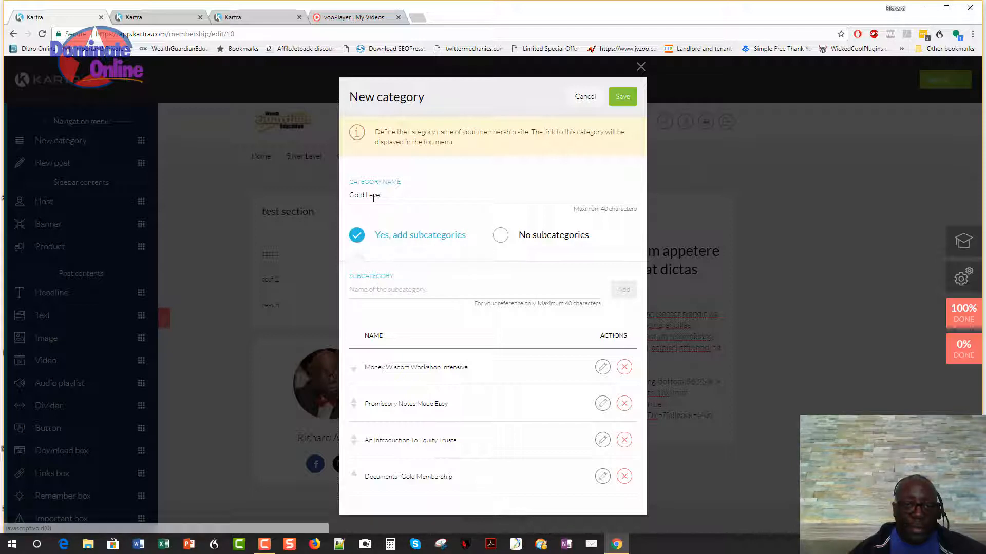
Add a 'test Gold' subcategory to the Gold Level category.
left_click_drag(404, 195, 358, 197)
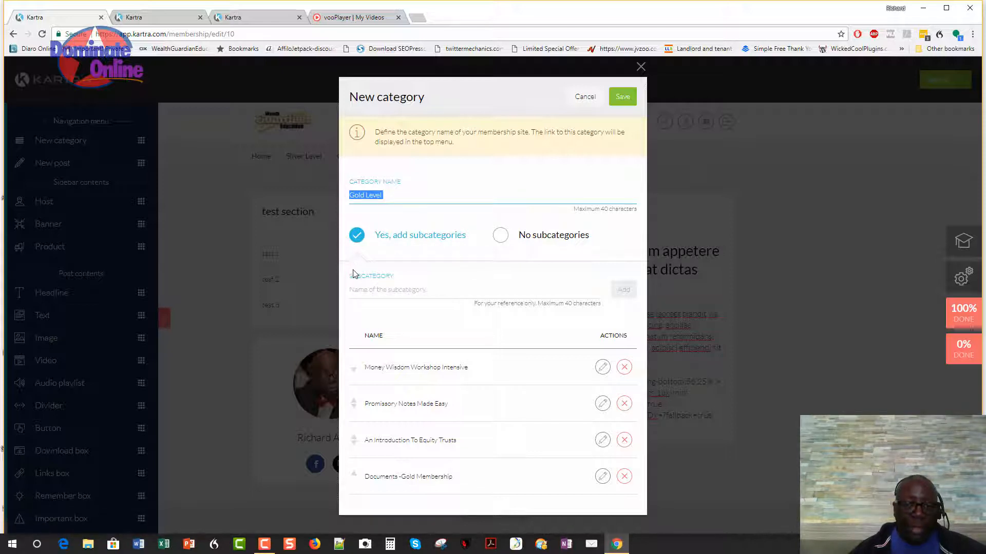
left_click(489, 378)
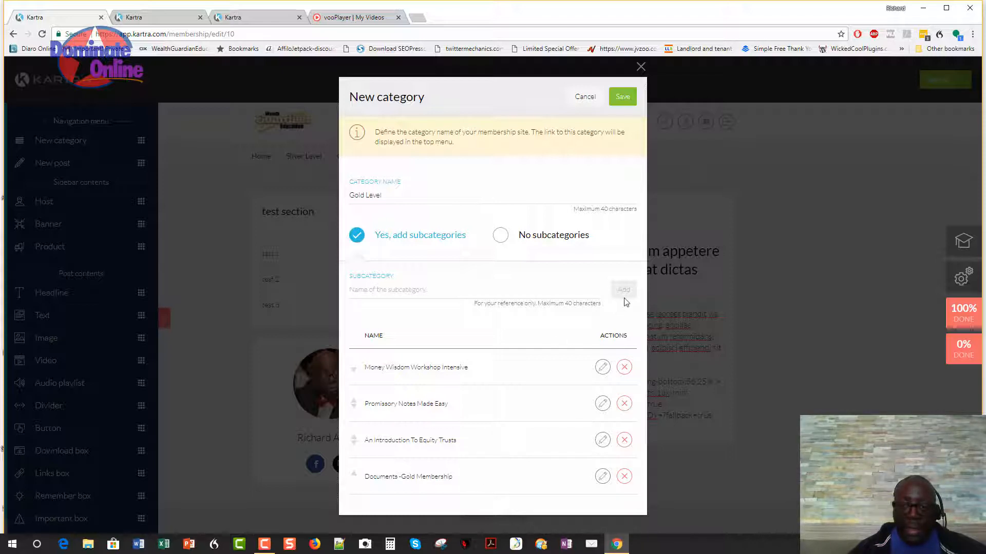
left_click(442, 286)
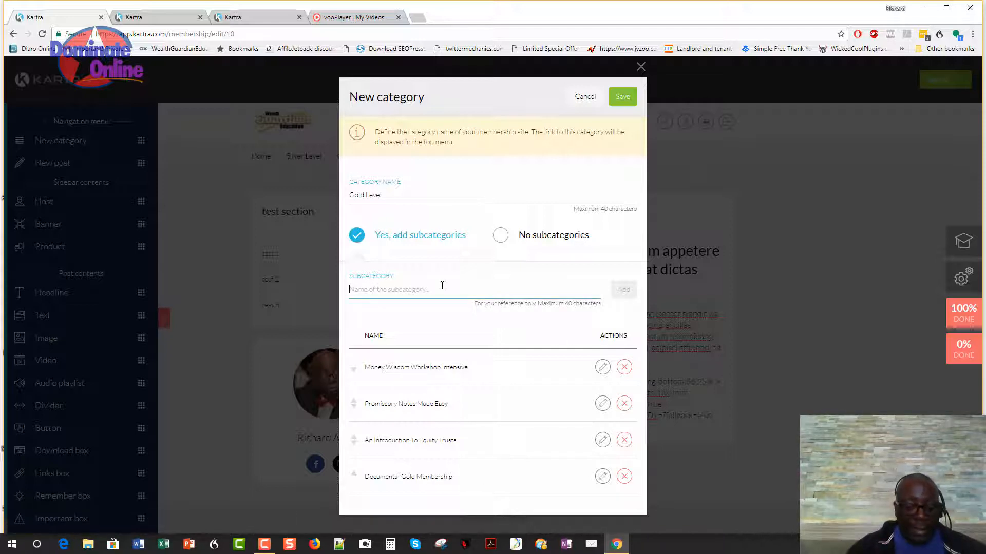
type("test Gold")
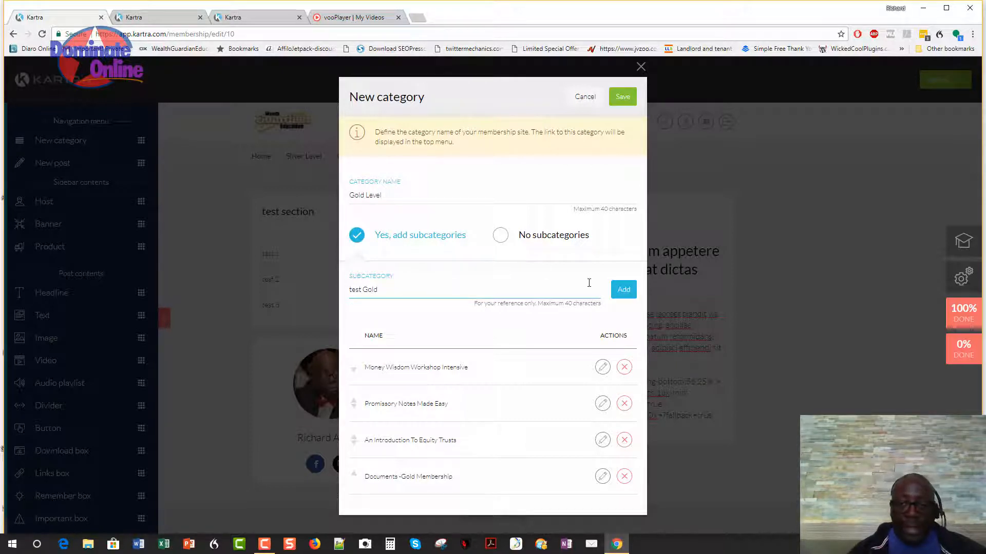
left_click(621, 294)
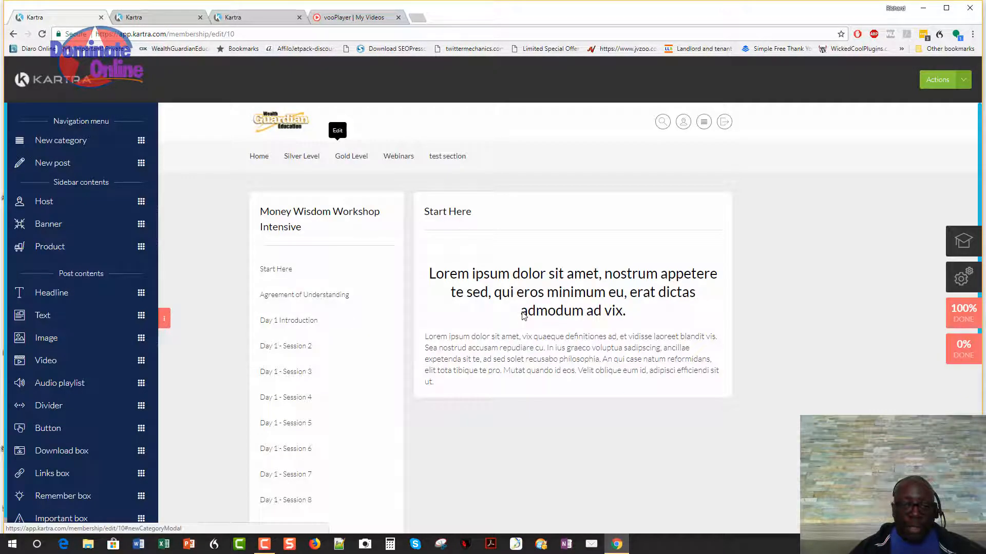
Look through the Gold Level courses, including Money Wisdom Workshop Intensive.
left_click(339, 162)
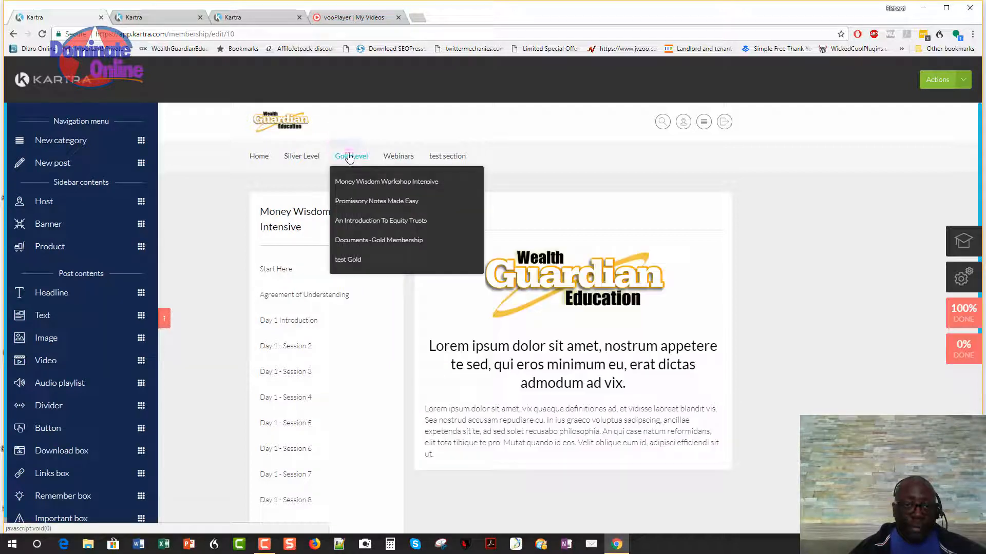
left_click(380, 183)
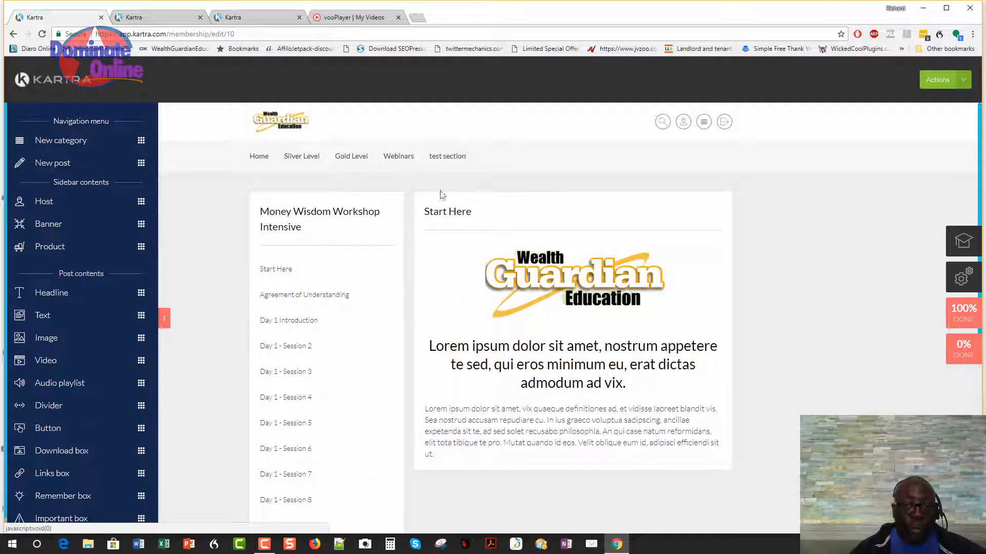
scroll(444, 297, "down", 1)
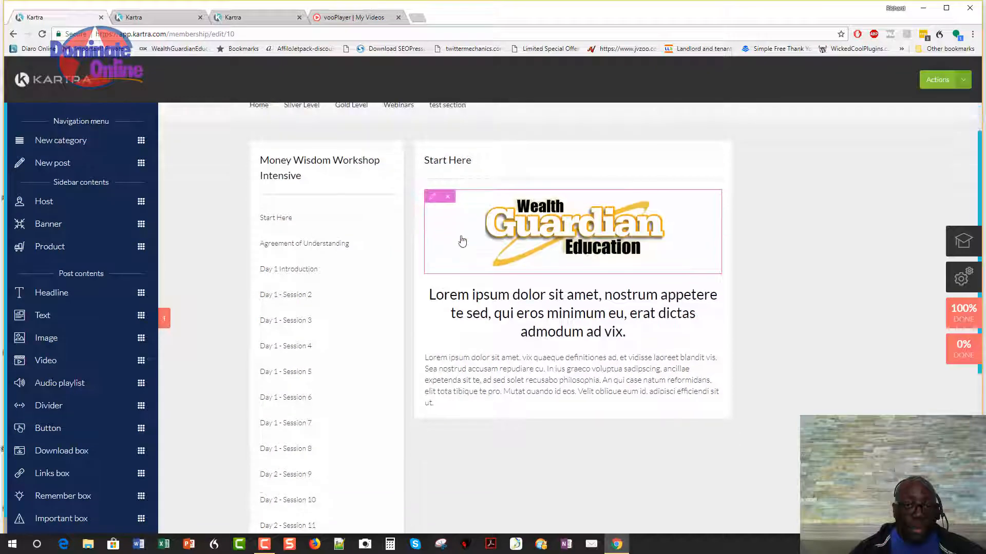
left_click(354, 107)
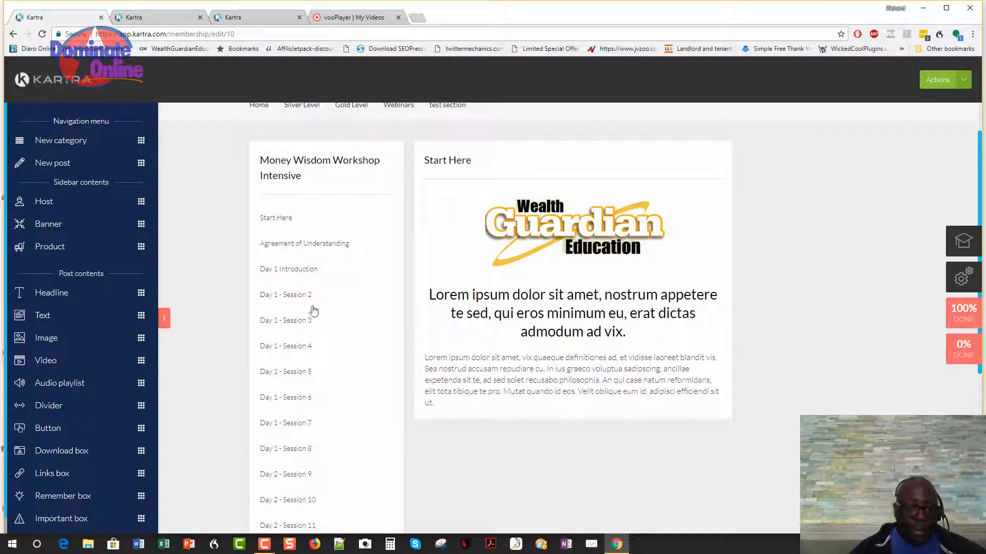
scroll(310, 370, "down", 1)
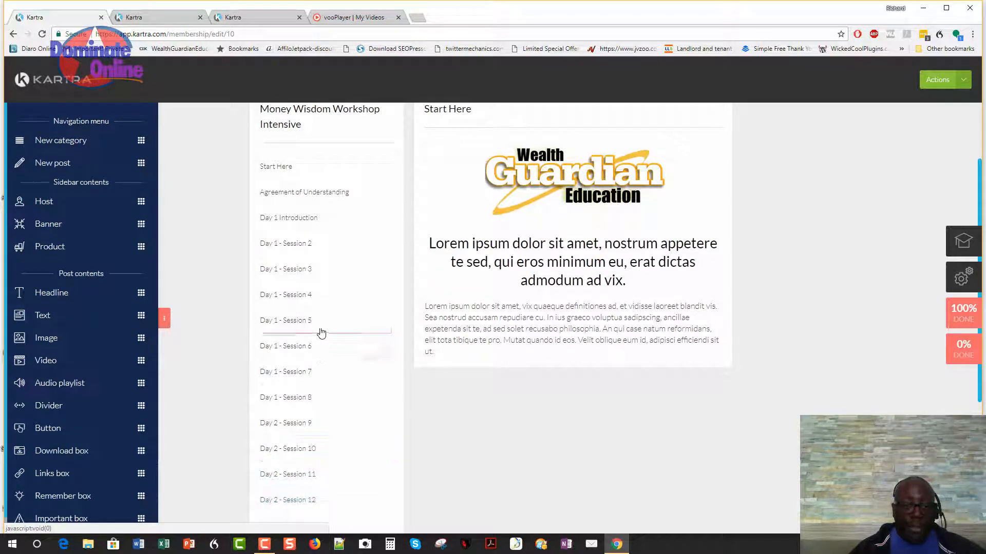
scroll(321, 332, "down", 3)
scroll(312, 390, "down", 2)
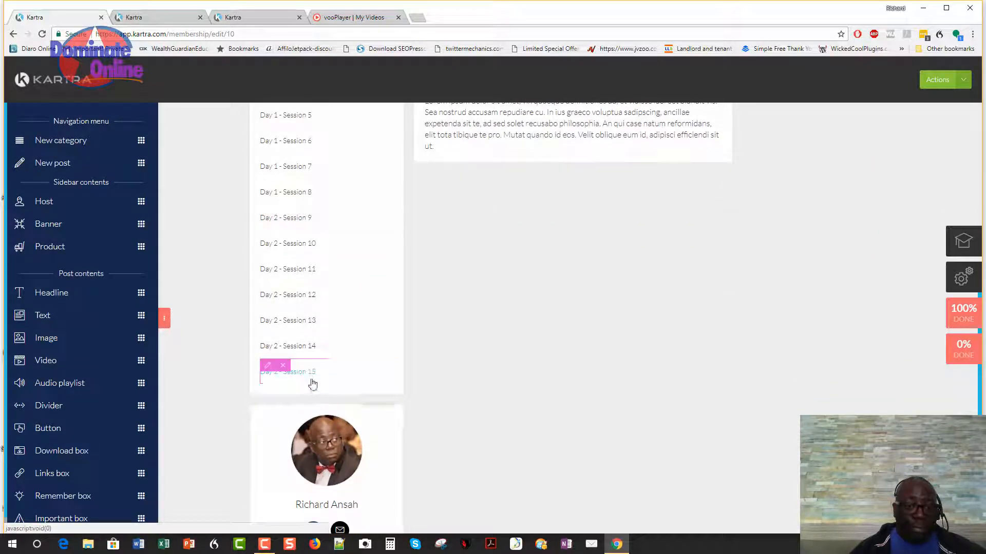
scroll(315, 374, "up", 5)
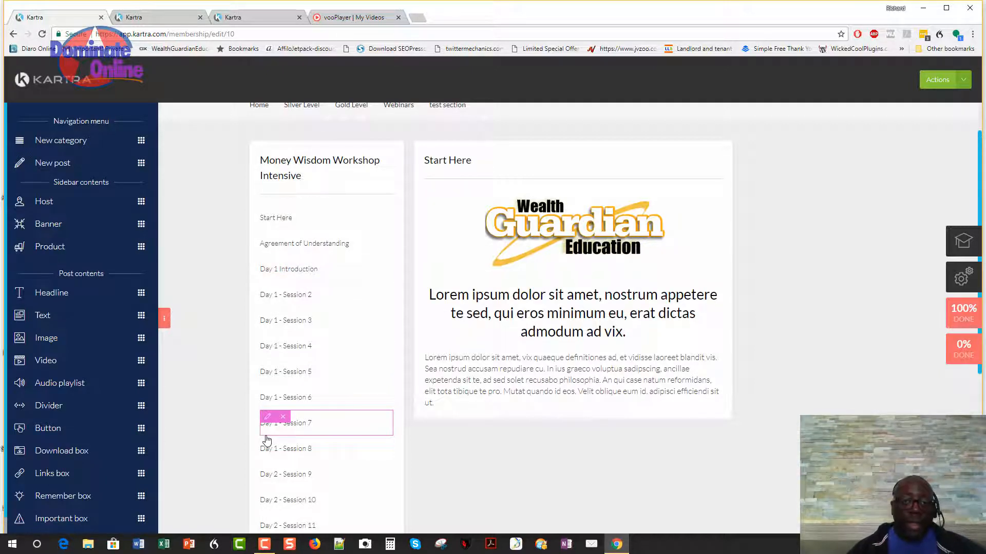
scroll(318, 262, "up", 1)
Open the empty test Gold page from the Gold Level menu.
mouse_move(303, 157)
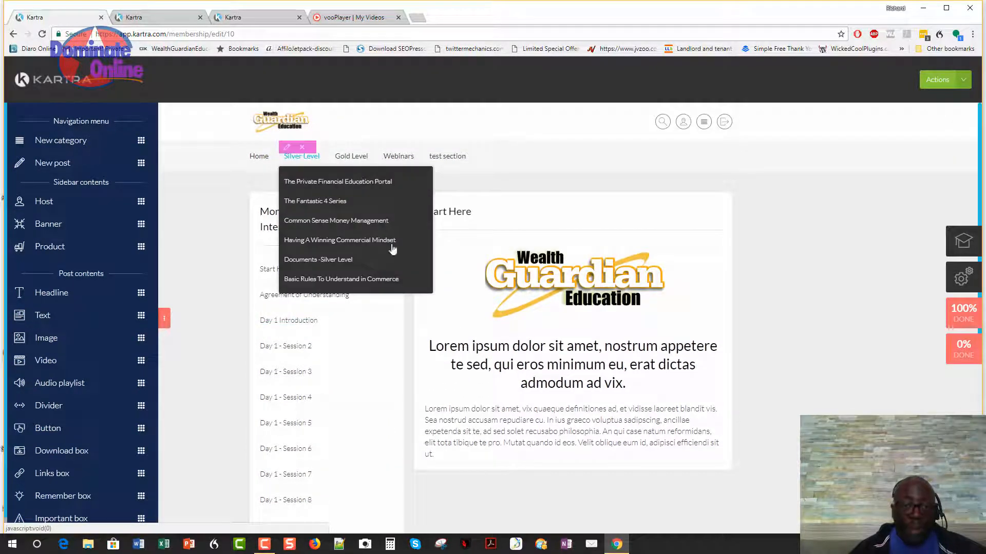
mouse_move(349, 158)
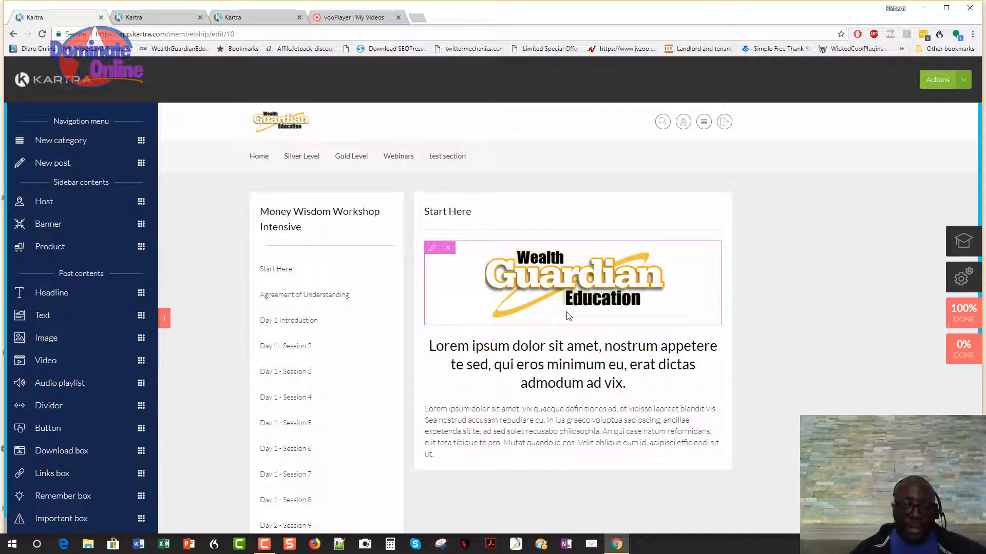
scroll(513, 367, "down", 1)
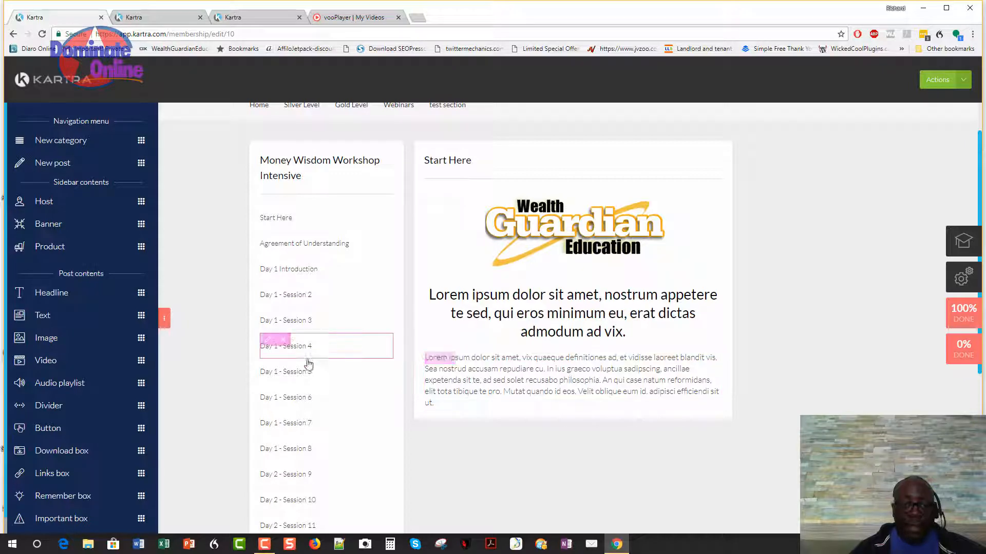
scroll(308, 364, "up", 1)
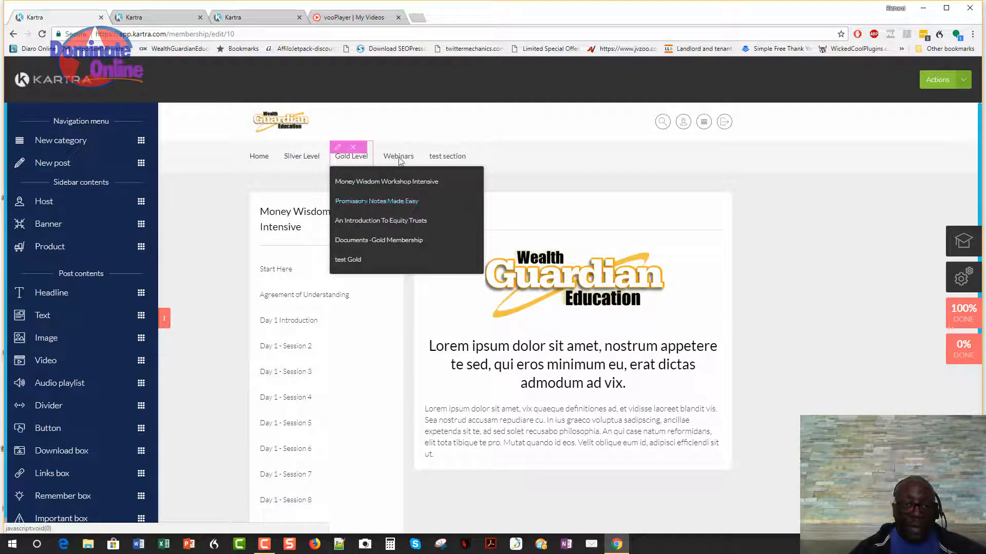
left_click(347, 260)
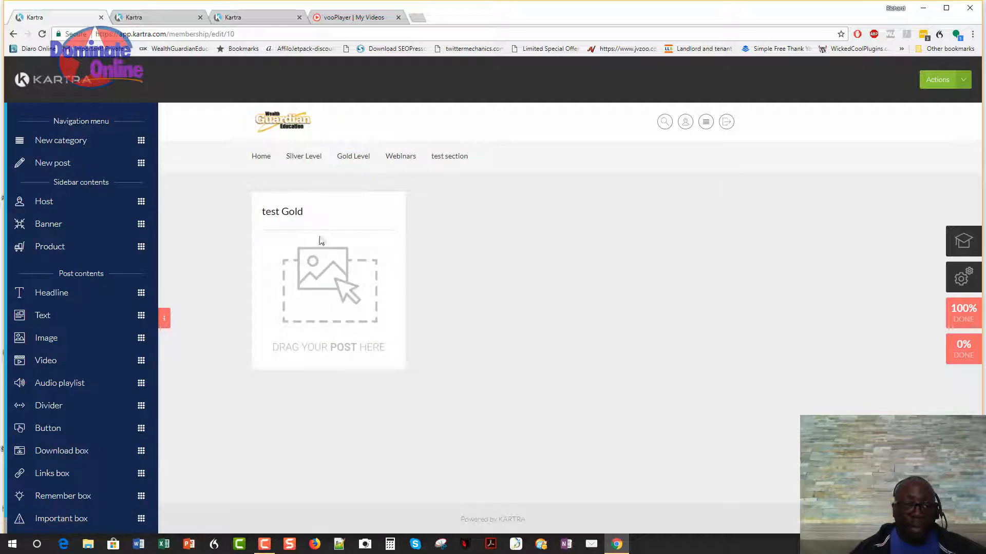
Add a 'test gold 1' post with a play icon to test Gold and save it.
left_click_drag(141, 161, 362, 254)
left_click_drag(372, 368, 372, 368)
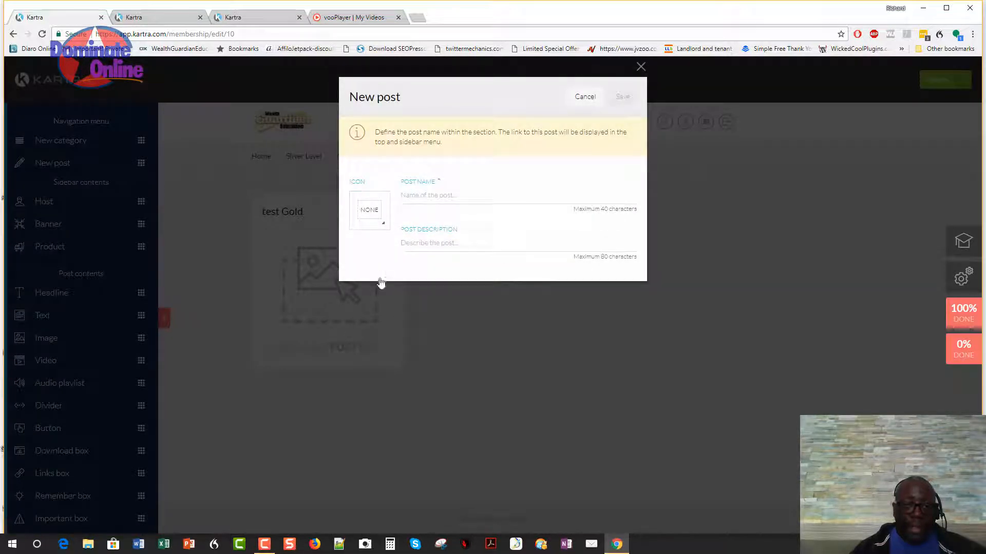
left_click(372, 215)
left_click(367, 280)
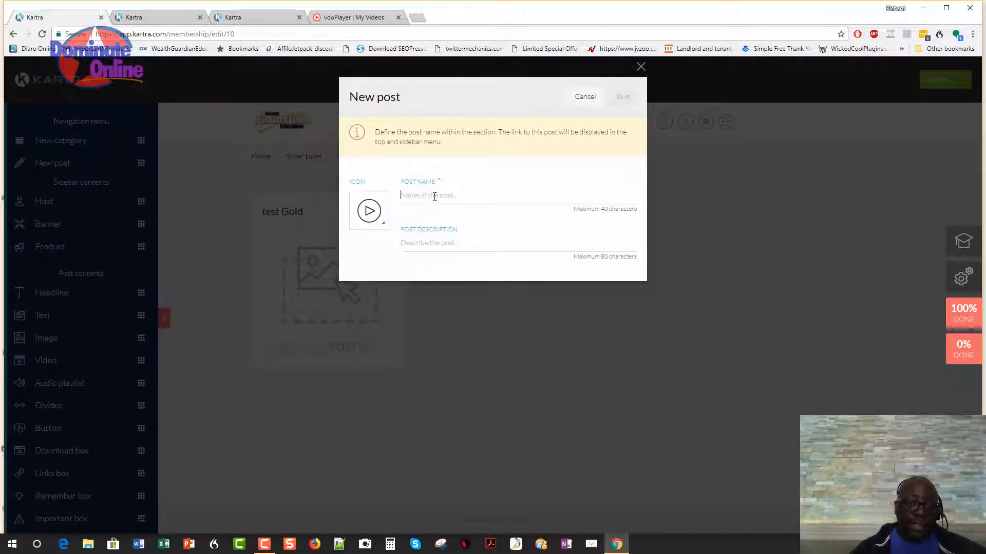
left_click(434, 196)
type("test gold 1")
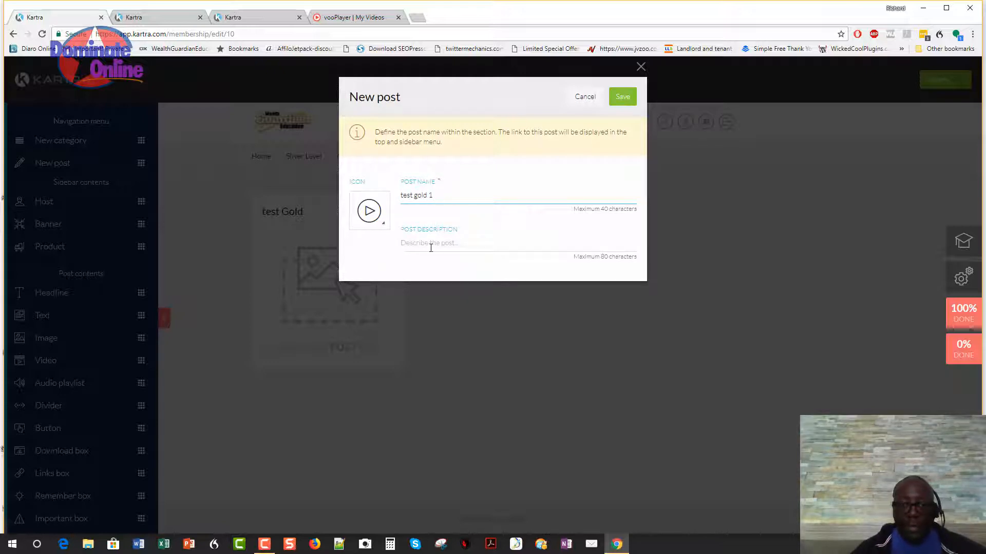
type("te3st gold 1")
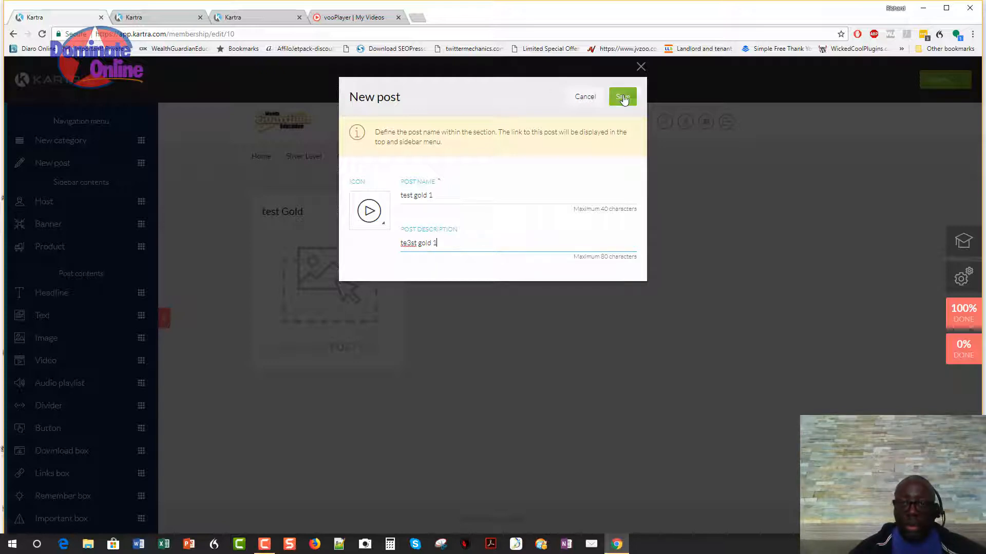
left_click(622, 98)
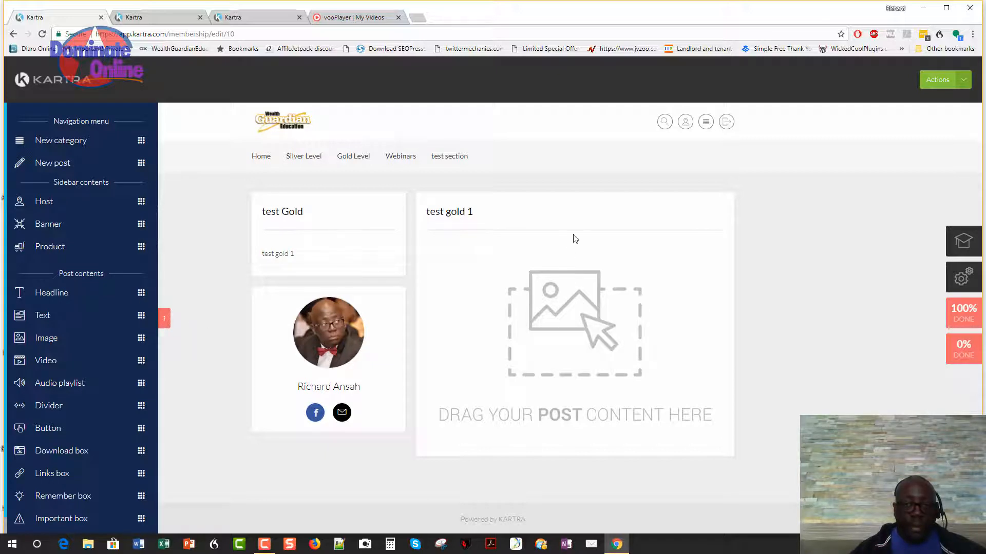
Drop a Lorem ipsum headline and two placeholder text paragraphs into the test gold 1 post.
left_click_drag(94, 275, 594, 264)
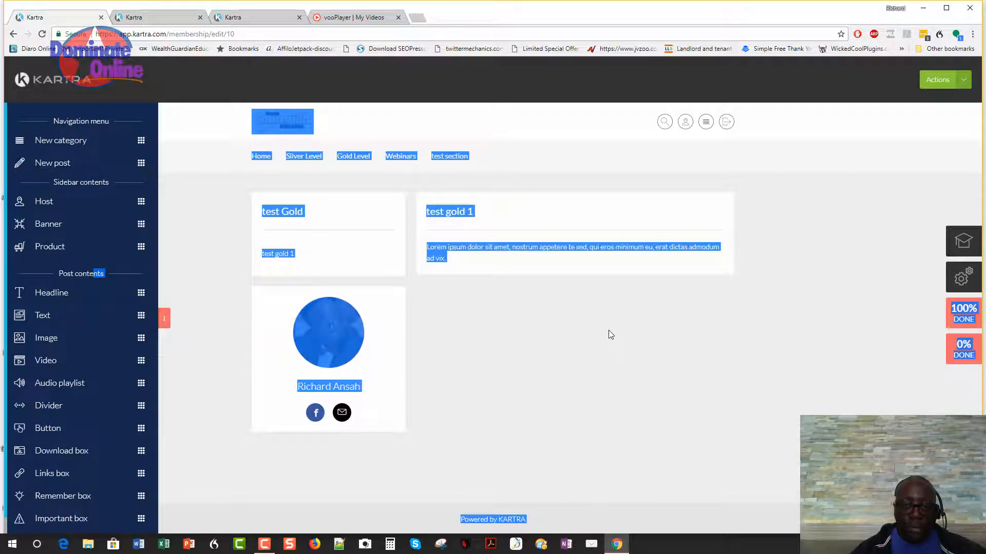
left_click(435, 338)
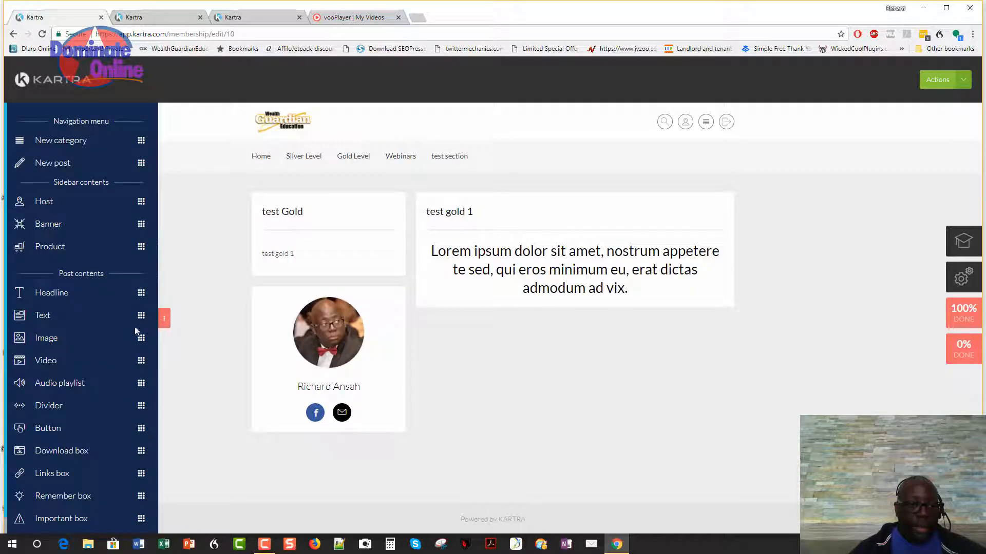
left_click_drag(139, 316, 603, 367)
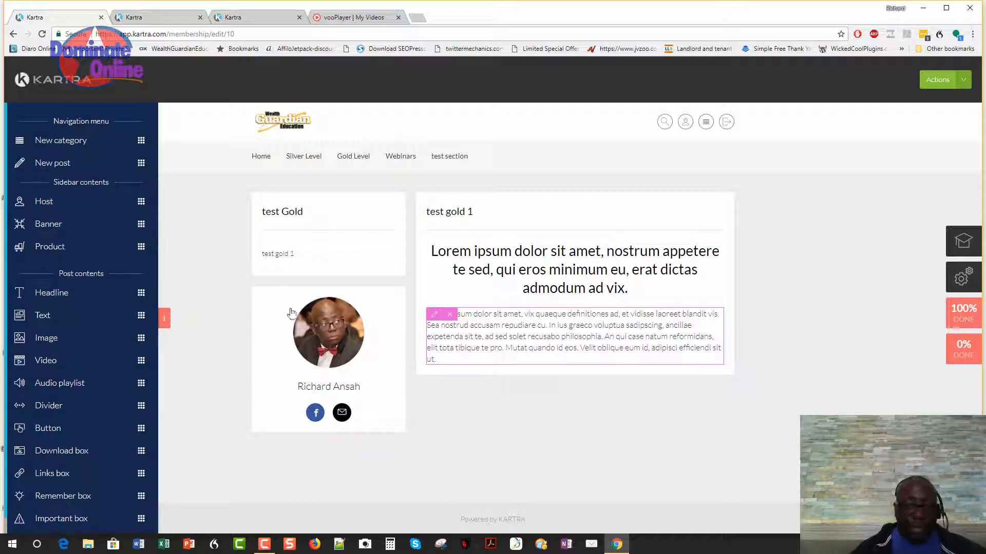
left_click_drag(139, 316, 609, 470)
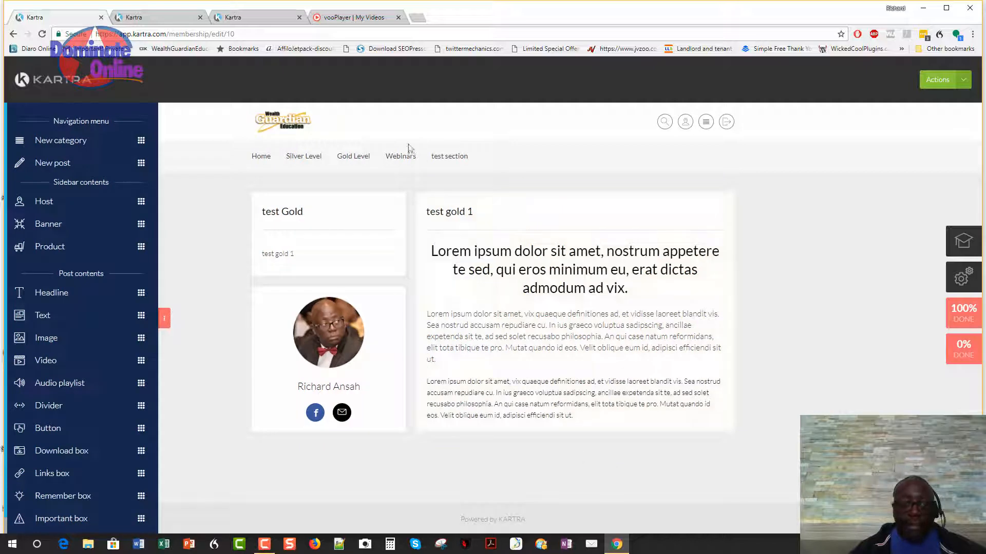
Copy the mwwi-introduction-dvd1 embed code from vooPlayer and go back to the Kartra editor.
left_click(332, 19)
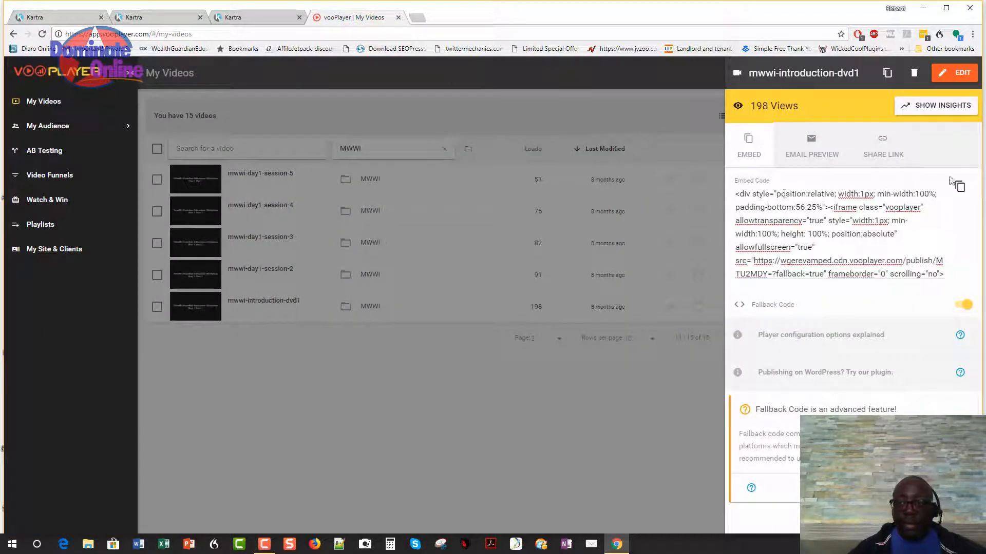
left_click(959, 187)
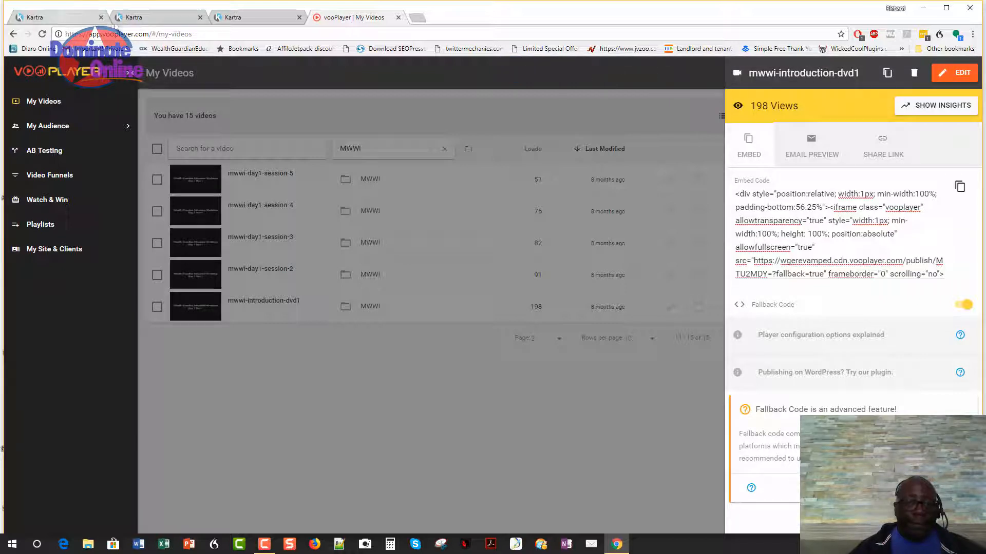
left_click(77, 17)
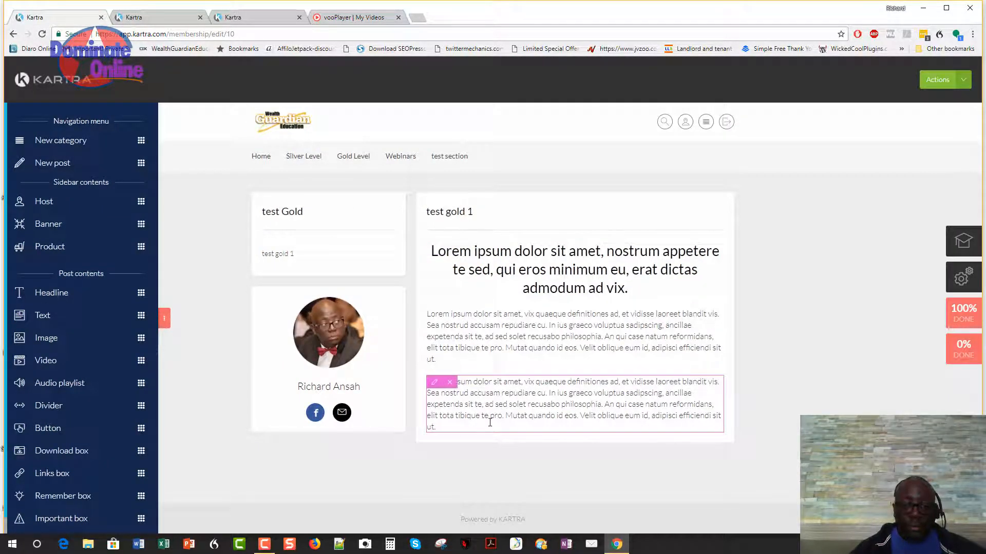
Paste the vooPlayer embed code over the second paragraph and save the membership.
left_click(434, 383)
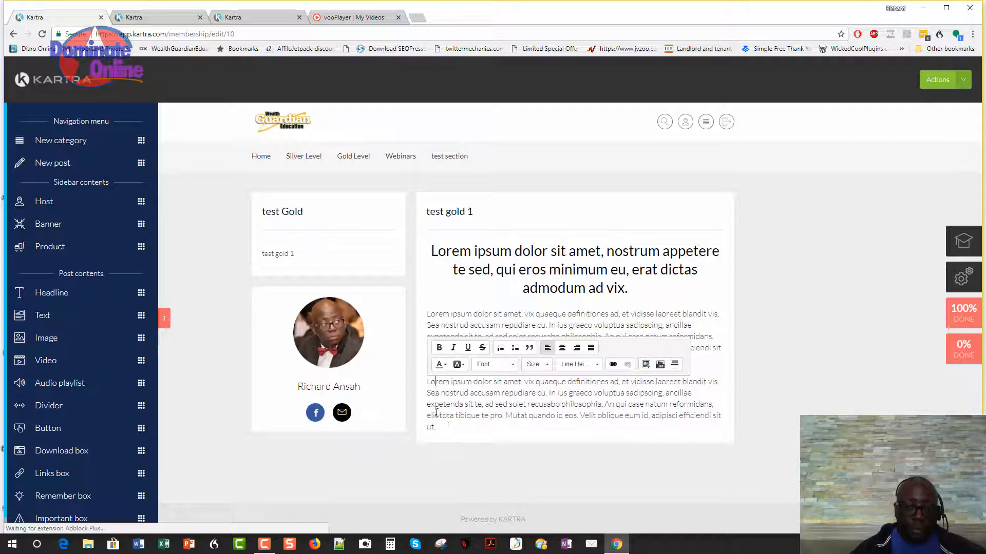
left_click_drag(437, 428, 428, 378)
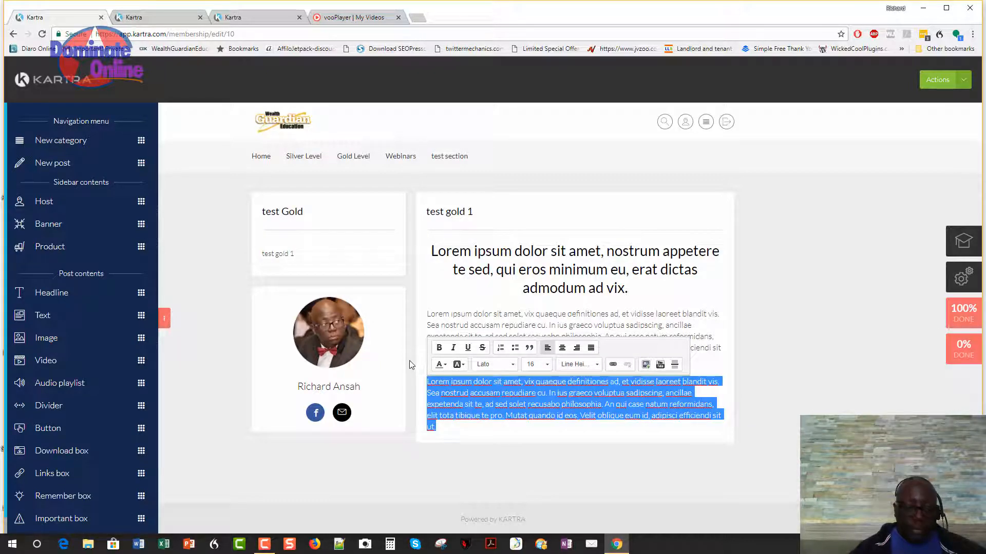
key("ctrl+v")
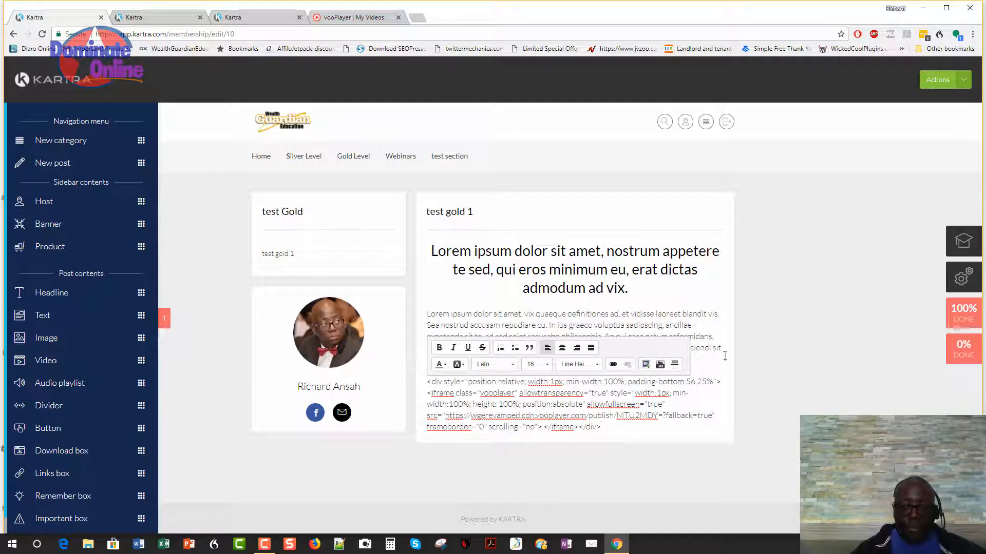
left_click(961, 147)
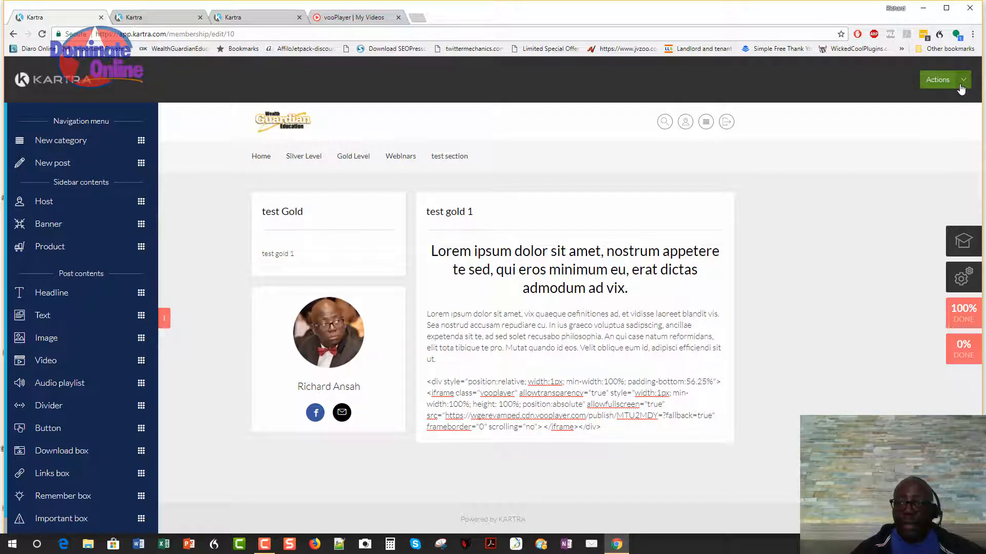
left_click(963, 80)
left_click(916, 125)
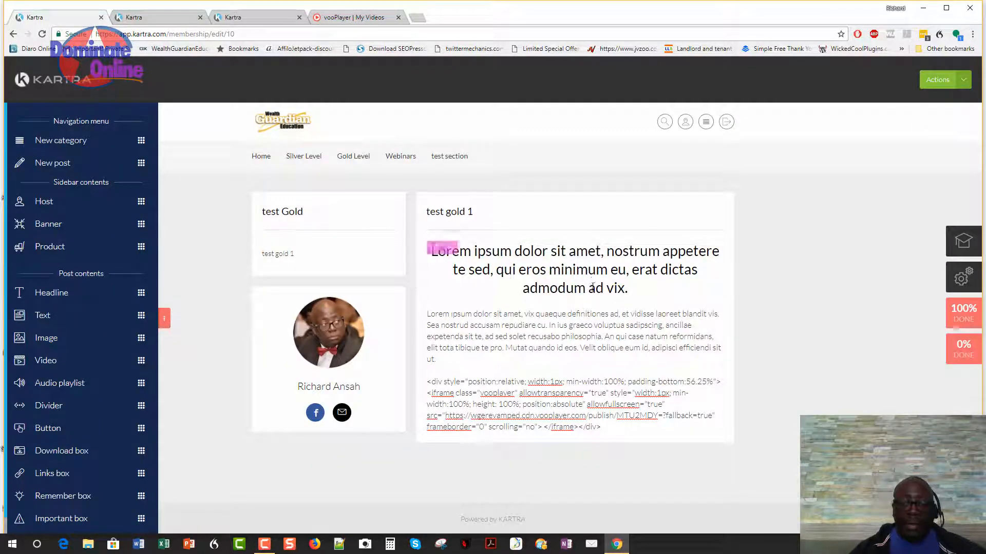
Reload the member portal and open test gold 1 under Gold Level to check the workshop video.
left_click(162, 19)
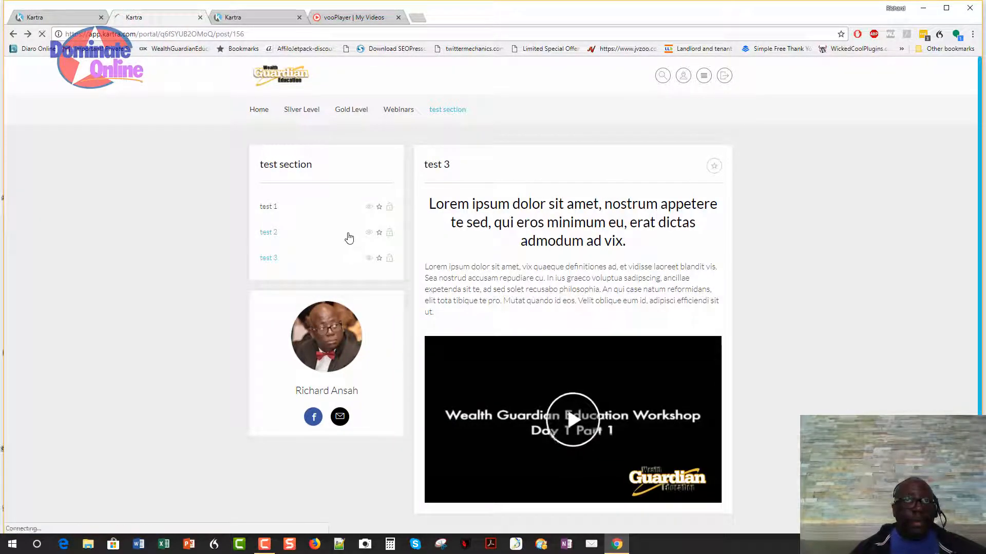
left_click(573, 363)
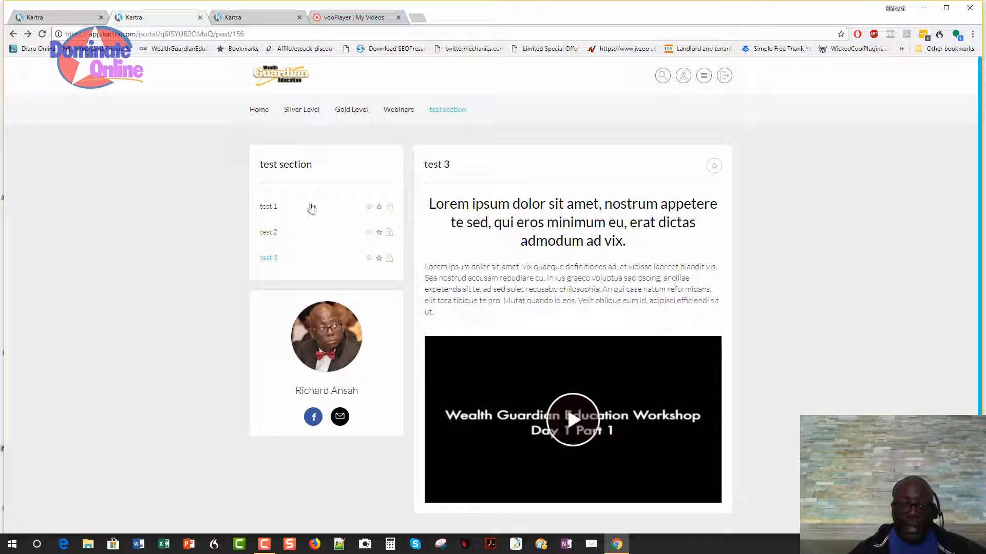
mouse_move(358, 115)
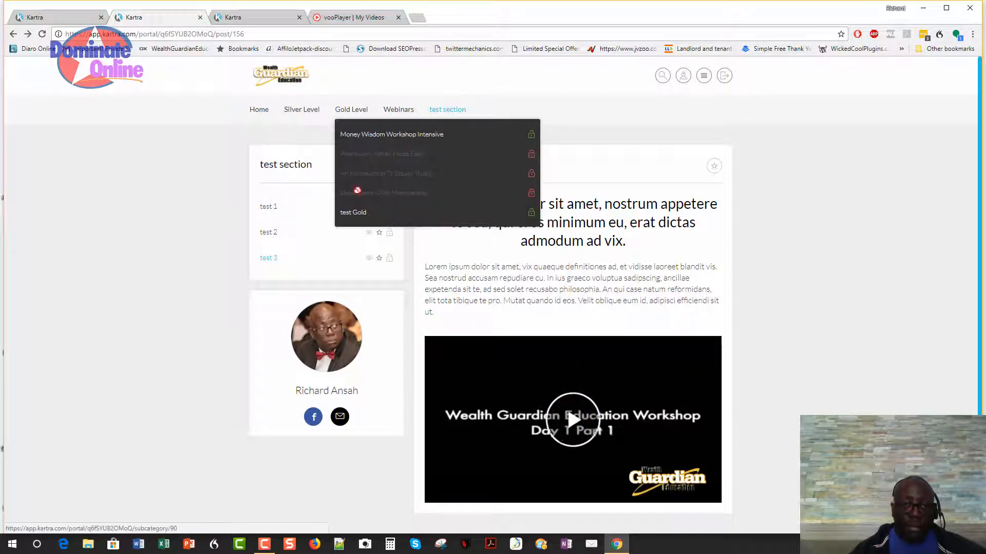
left_click(354, 213)
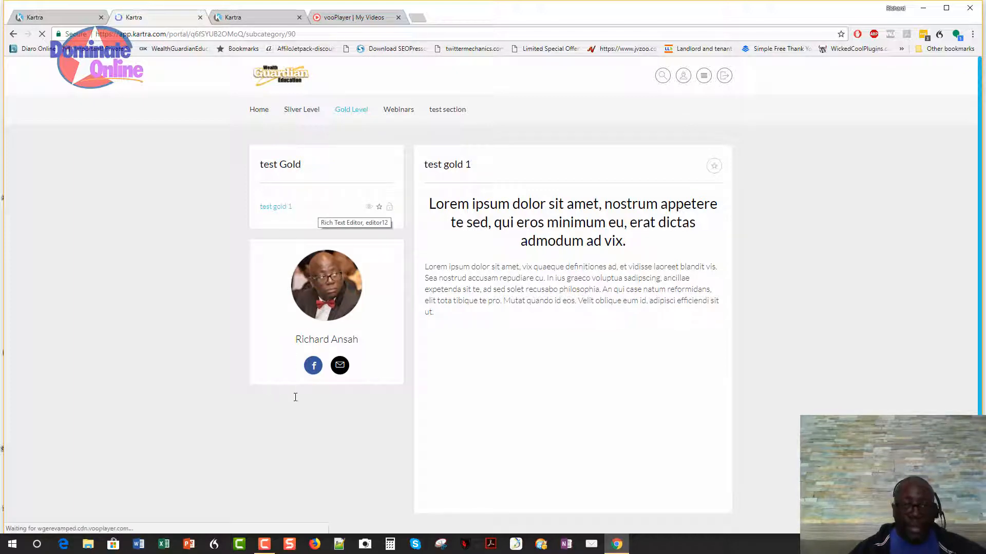
scroll(295, 398, "down", 1)
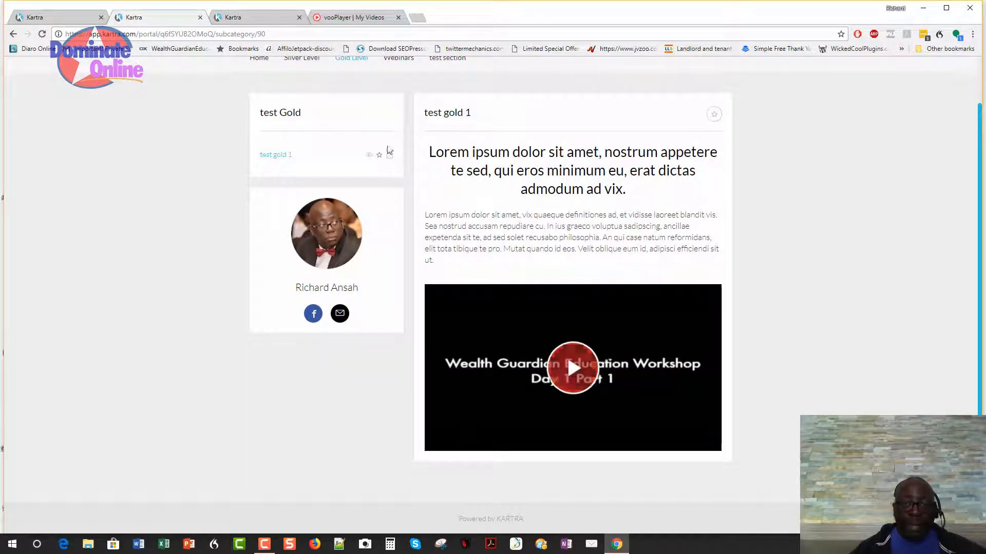
scroll(465, 246, "up", 1)
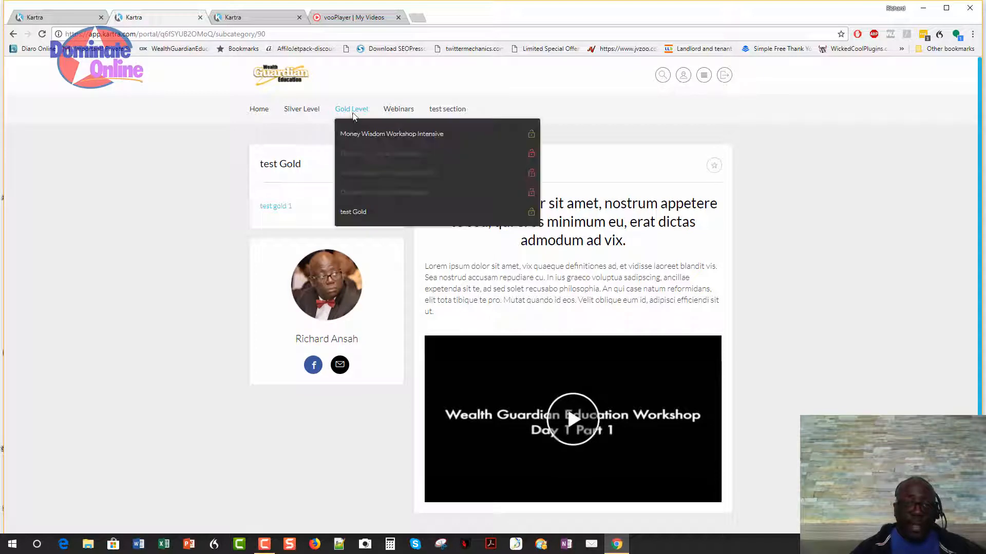
mouse_move(351, 110)
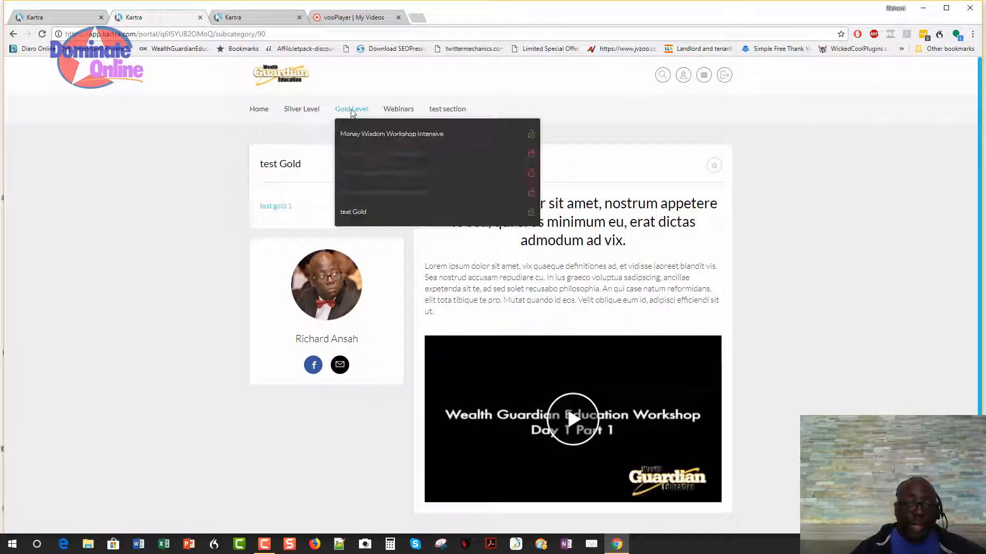
mouse_move(308, 111)
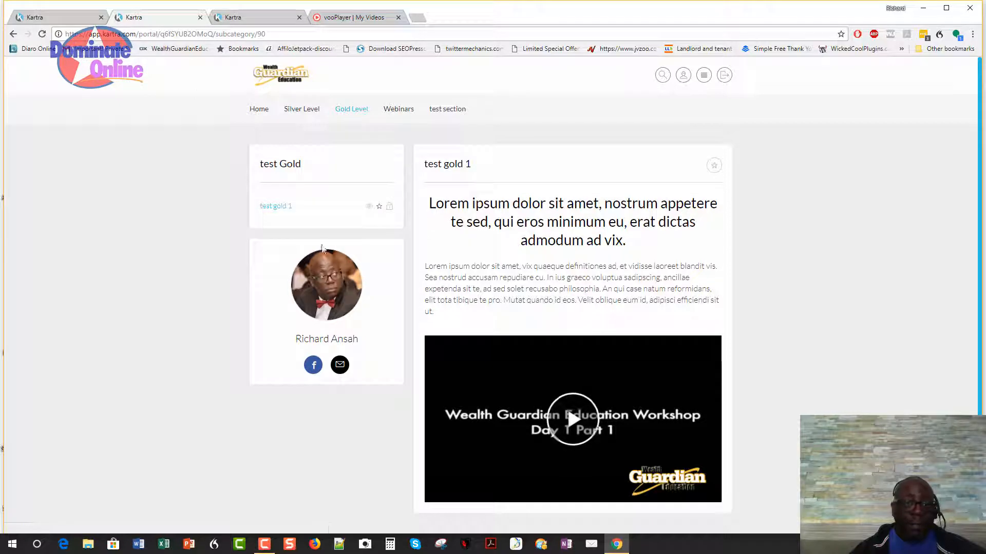
Select and probe the embed-code text in the test gold 1 post, then leave text editing.
left_click(61, 17)
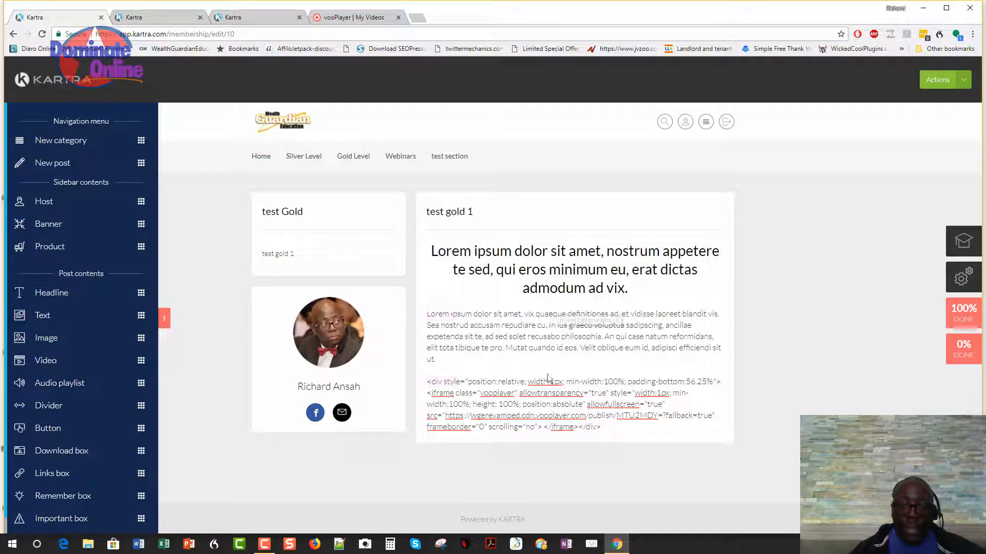
left_click_drag(550, 382, 536, 382)
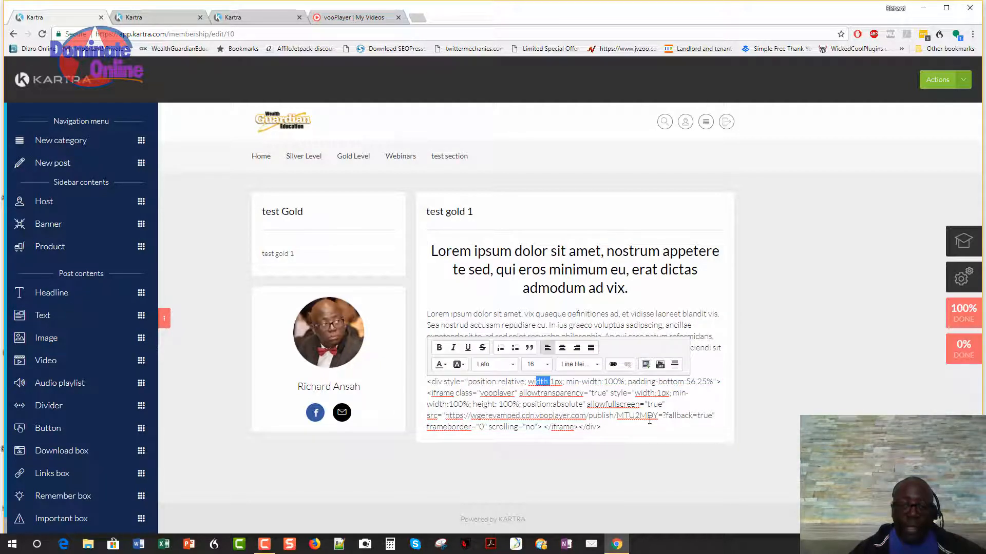
left_click(735, 330)
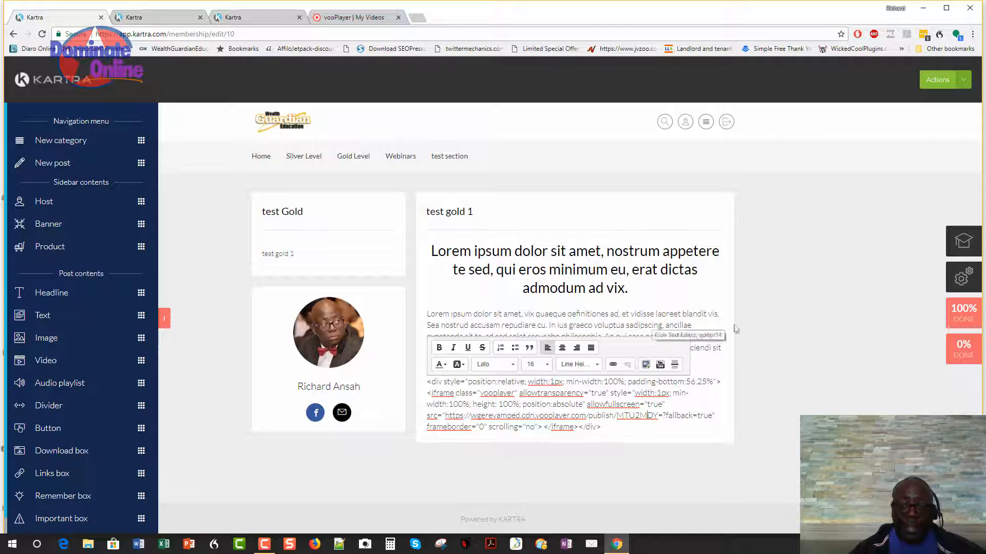
left_click(692, 309)
left_click_drag(534, 383, 528, 383)
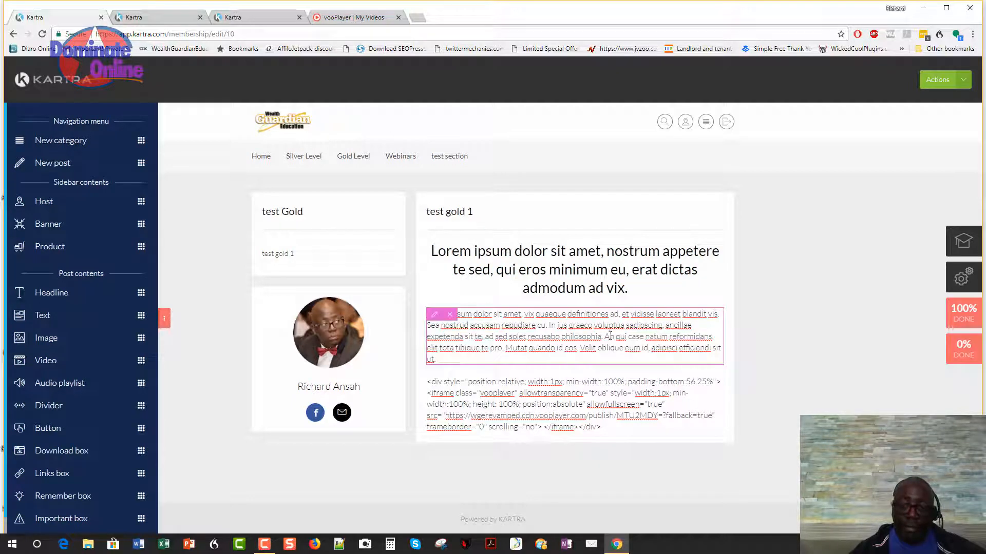
left_click(516, 389)
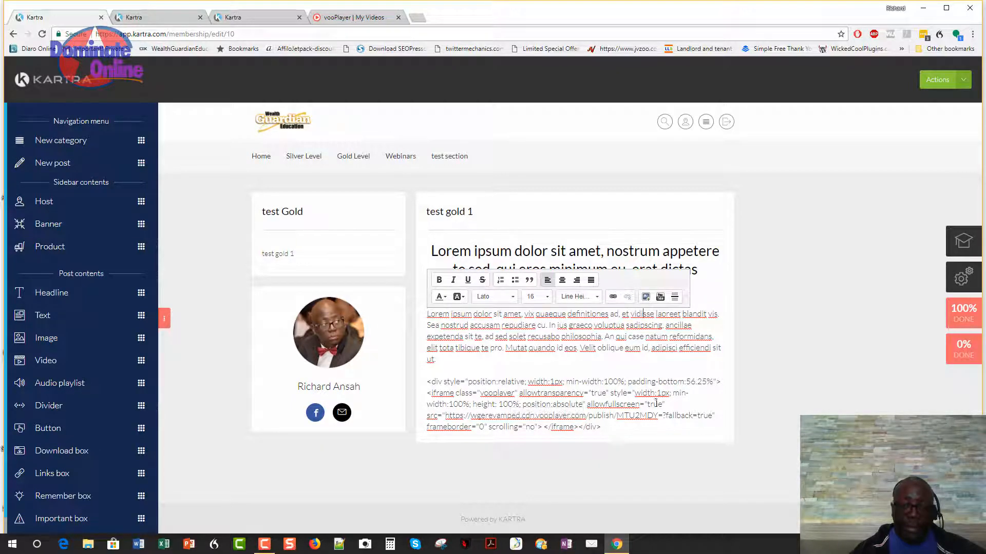
left_click(492, 333)
left_click(544, 396)
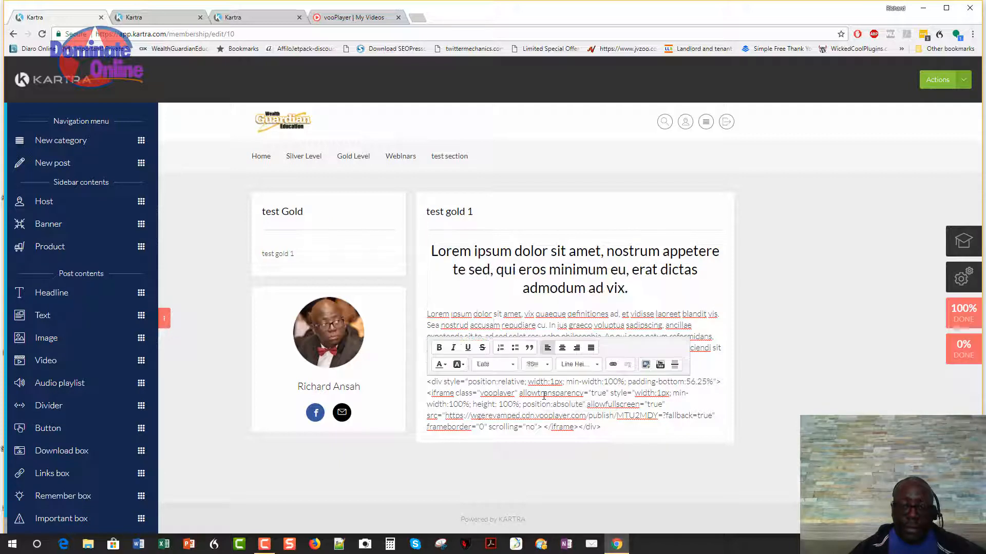
left_click(578, 473)
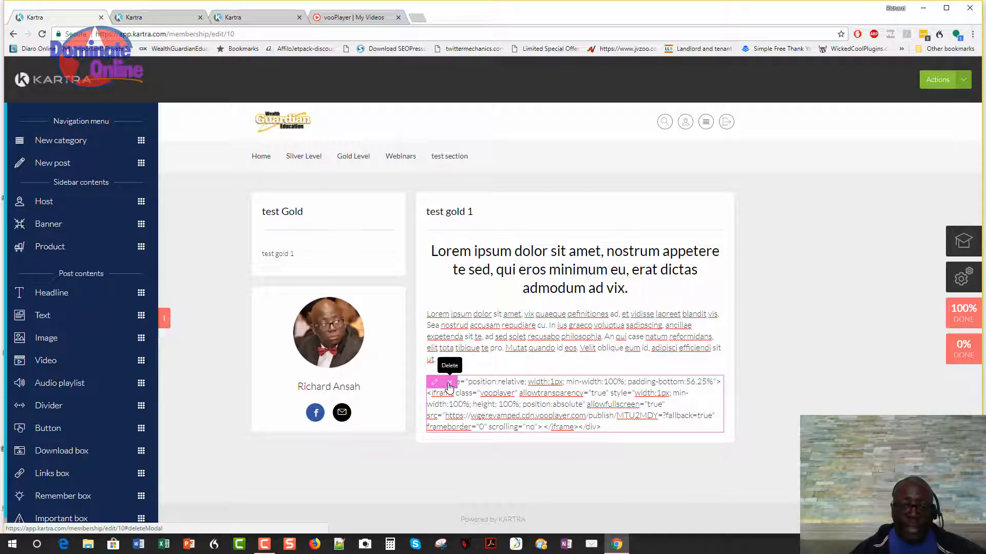
Delete the embed-code block and add a new Lorem ipsum text block to the post.
left_click(449, 382)
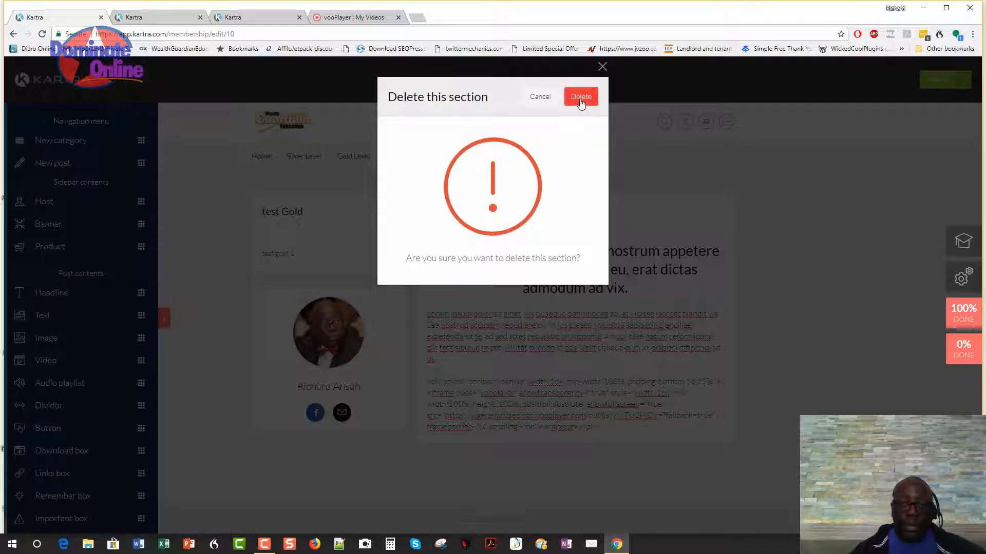
left_click(581, 97)
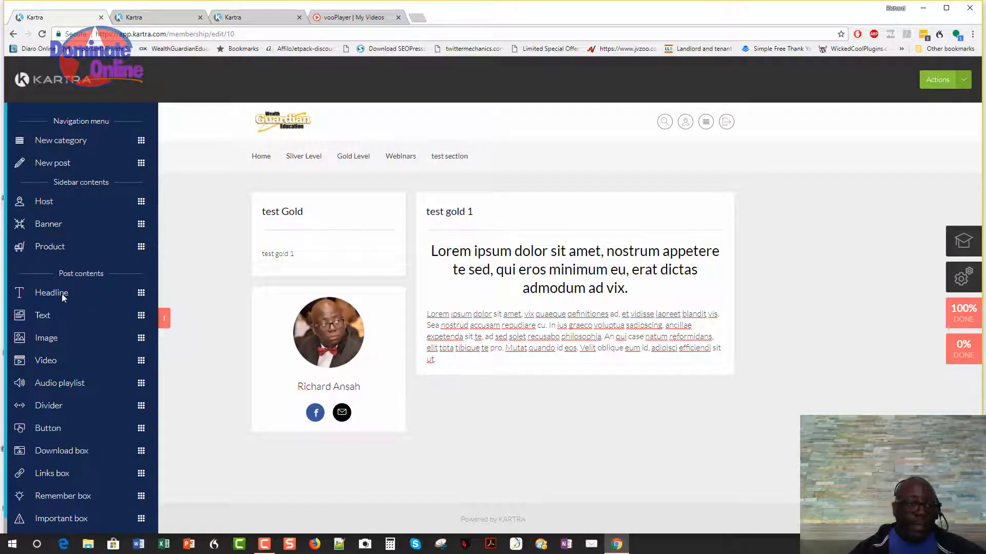
left_click_drag(142, 315, 588, 349)
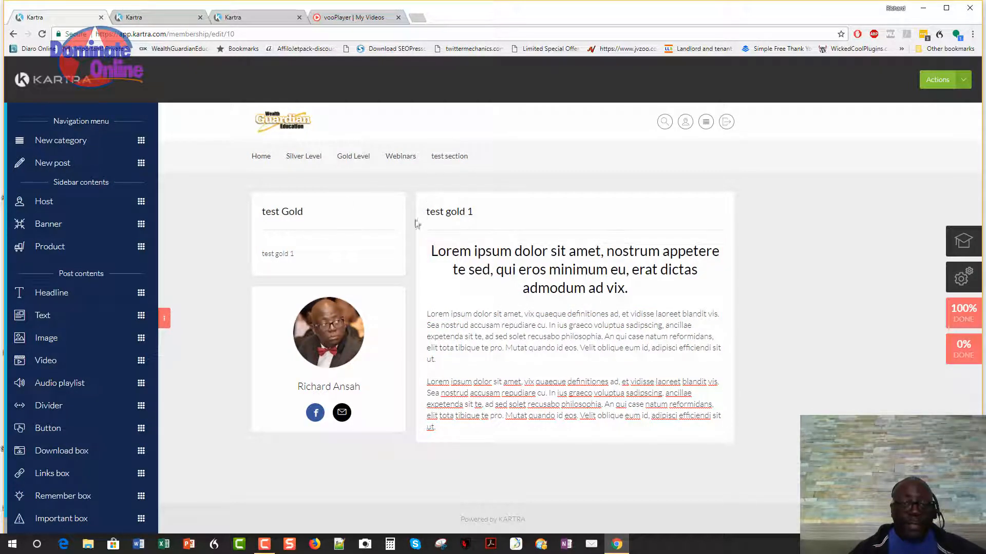
mouse_move(323, 158)
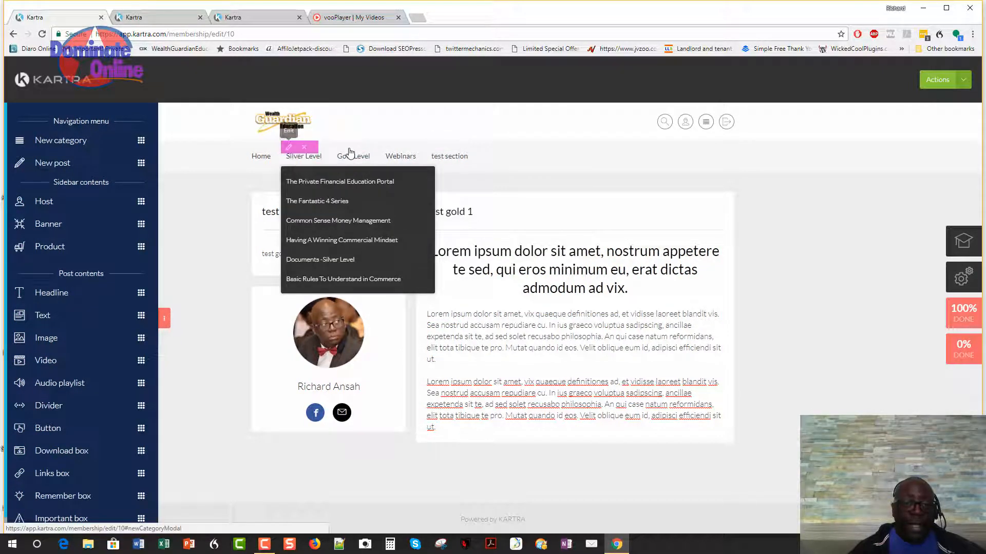
Delete the test section category from the membership navigation menu.
mouse_move(362, 164)
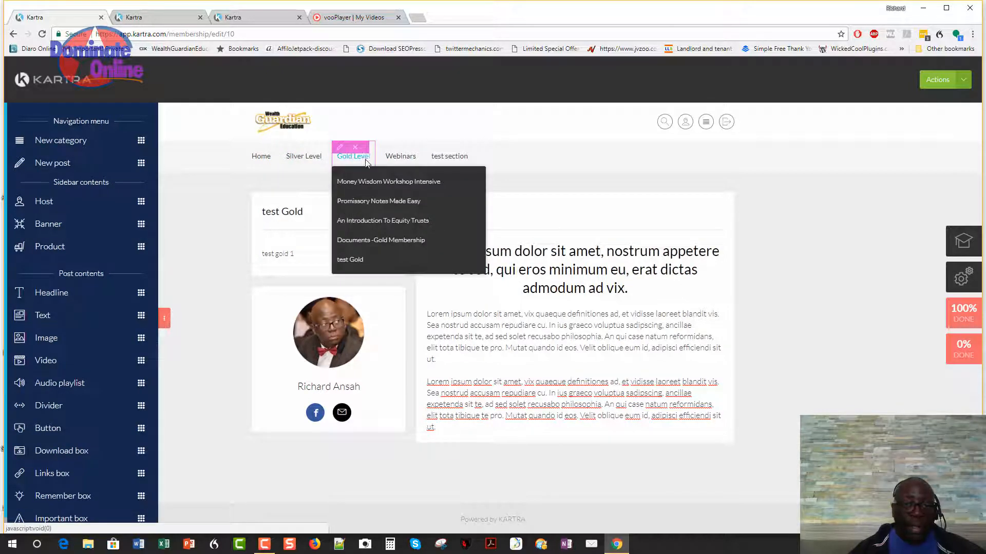
left_click_drag(373, 167, 374, 168)
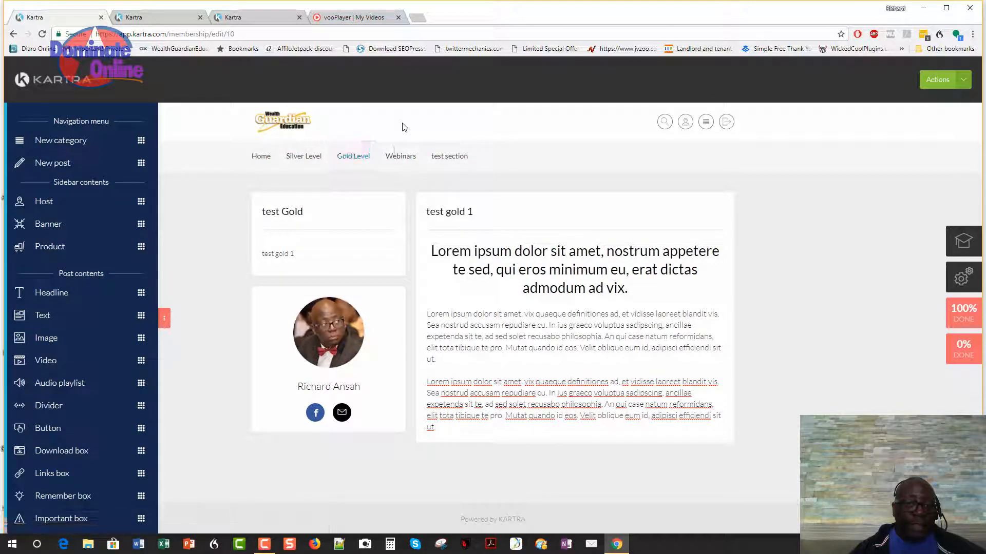
mouse_move(353, 157)
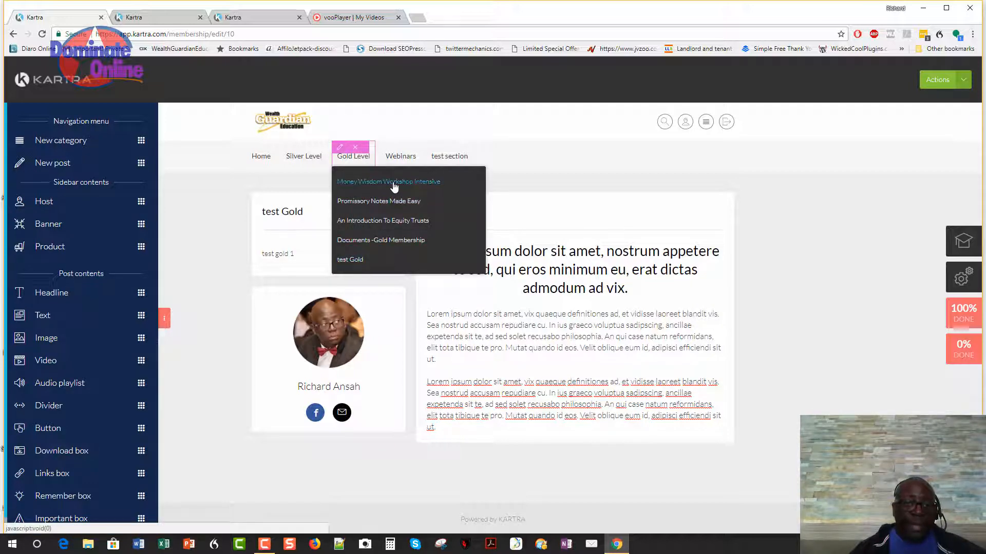
mouse_move(431, 159)
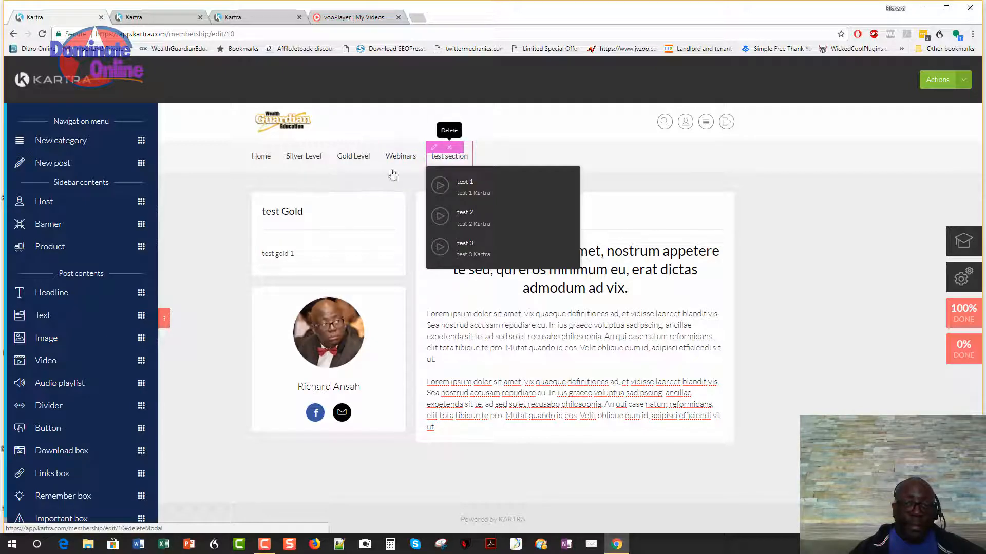
left_click(449, 148)
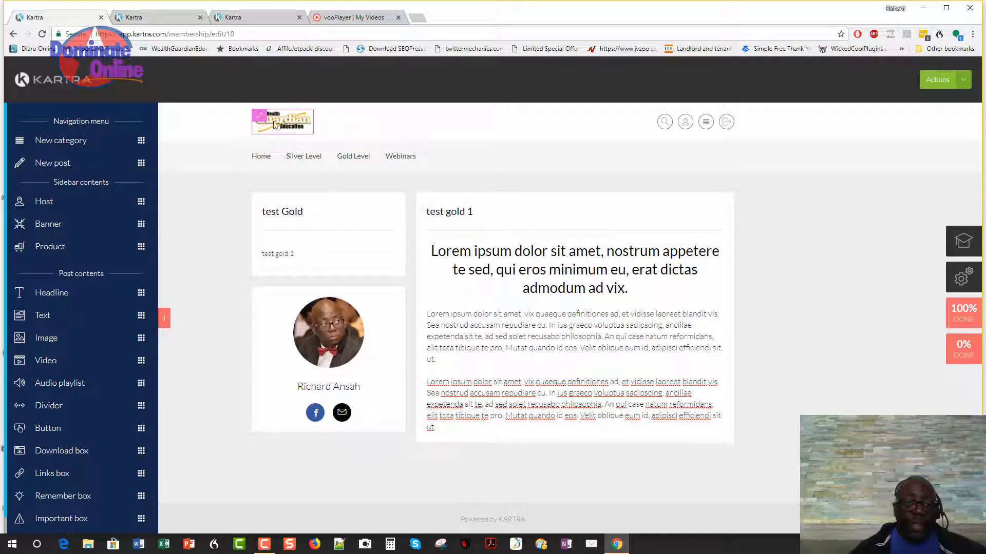
Set the header background behind the logo to purple #9376e8 and save it.
left_click(309, 127)
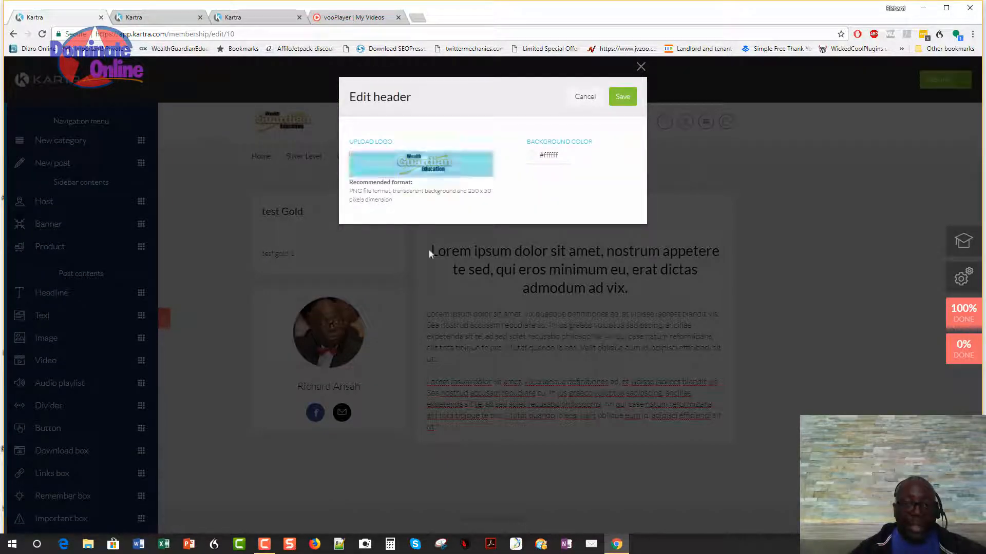
left_click(534, 160)
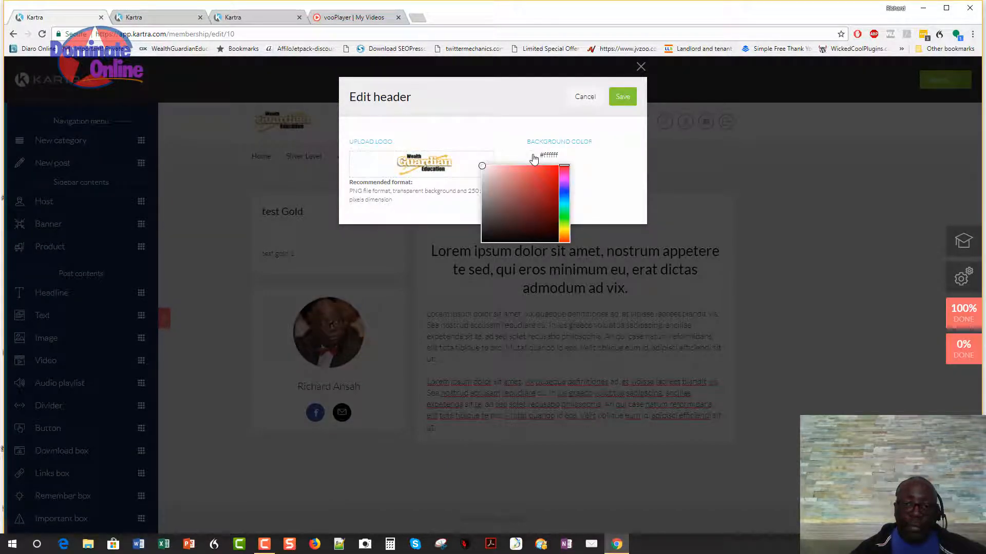
left_click(542, 190)
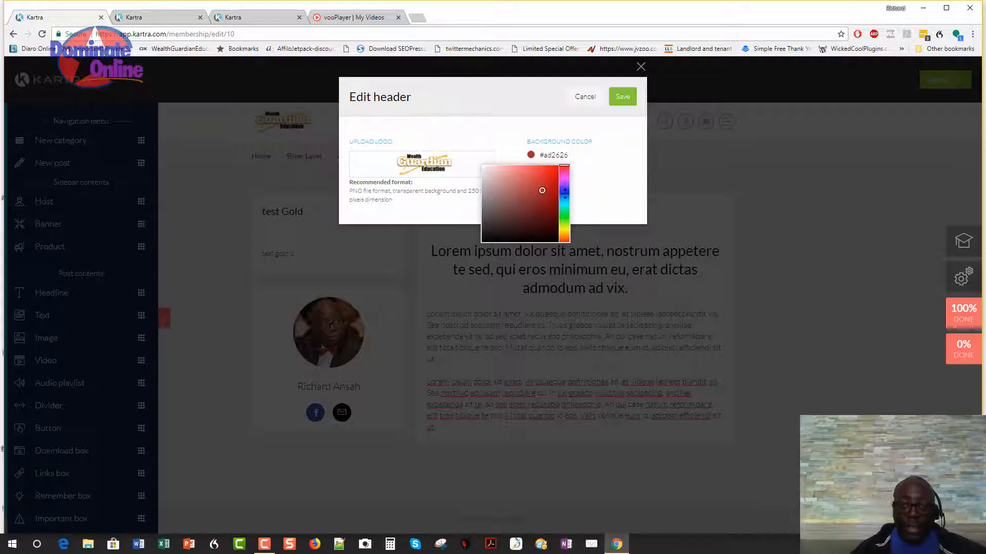
left_click(564, 189)
mouse_move(542, 189)
left_mouse_down()
mouse_move(499, 173)
mouse_move(504, 214)
mouse_move(500, 175)
left_mouse_up()
left_click(519, 172)
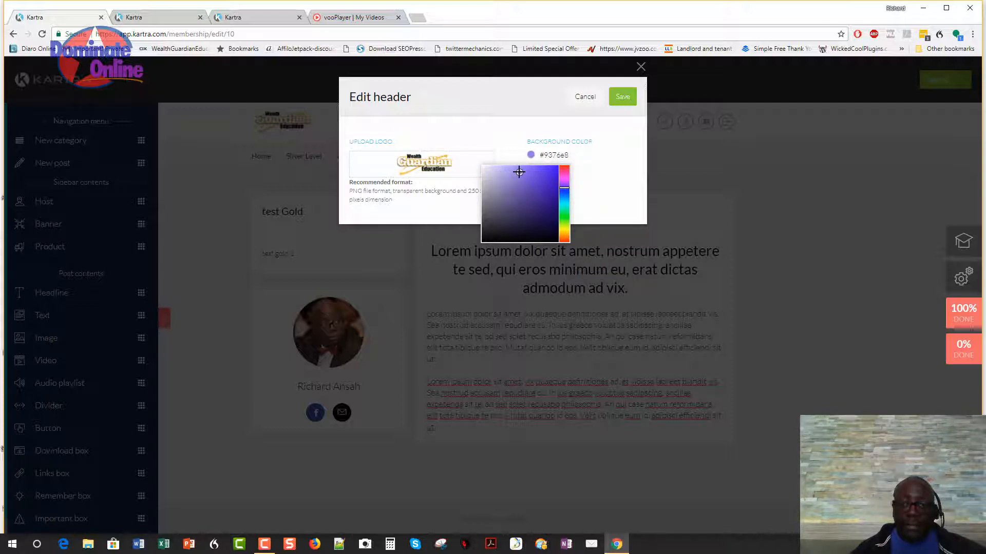
left_click(620, 101)
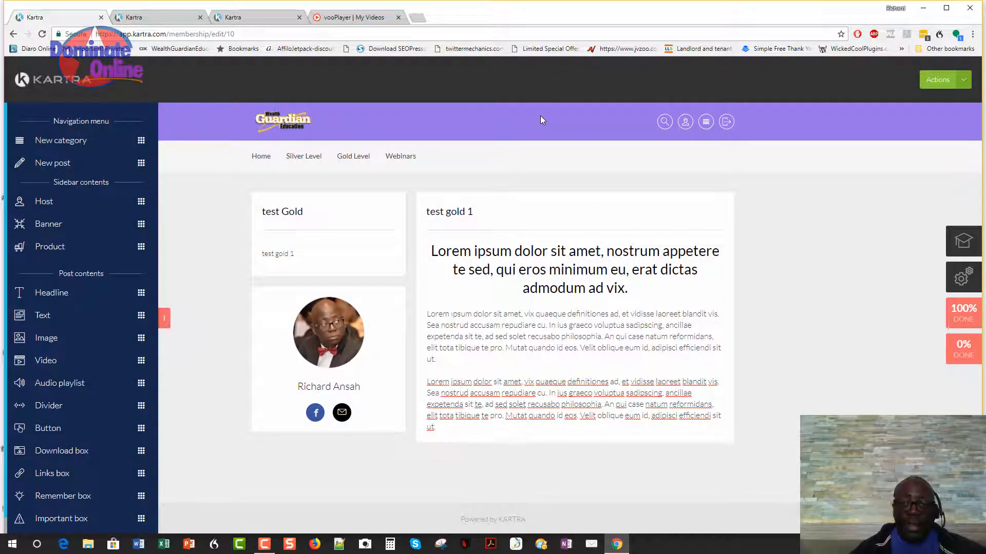
left_click(964, 81)
Save membership progress and reload the member portal to see the purple header.
left_click(919, 123)
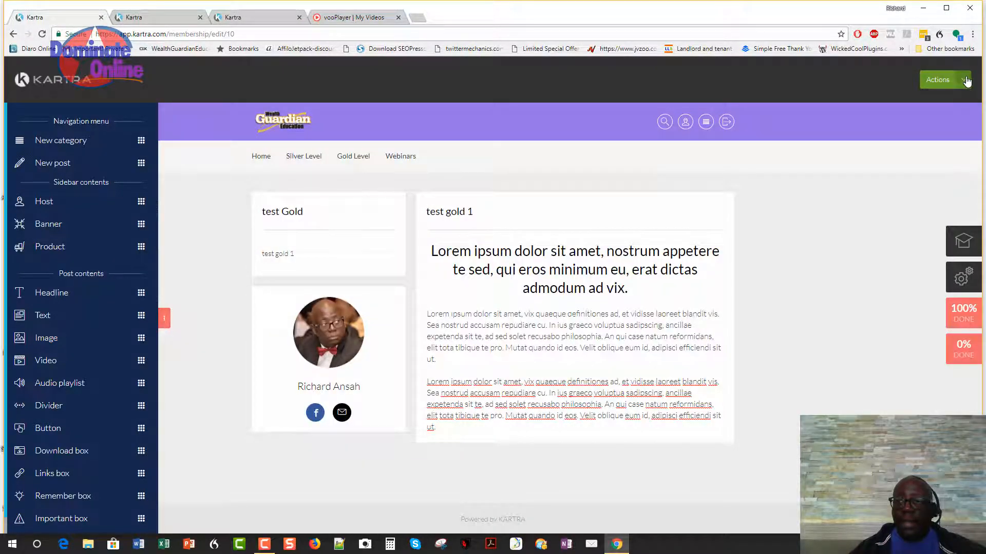
left_click(157, 16)
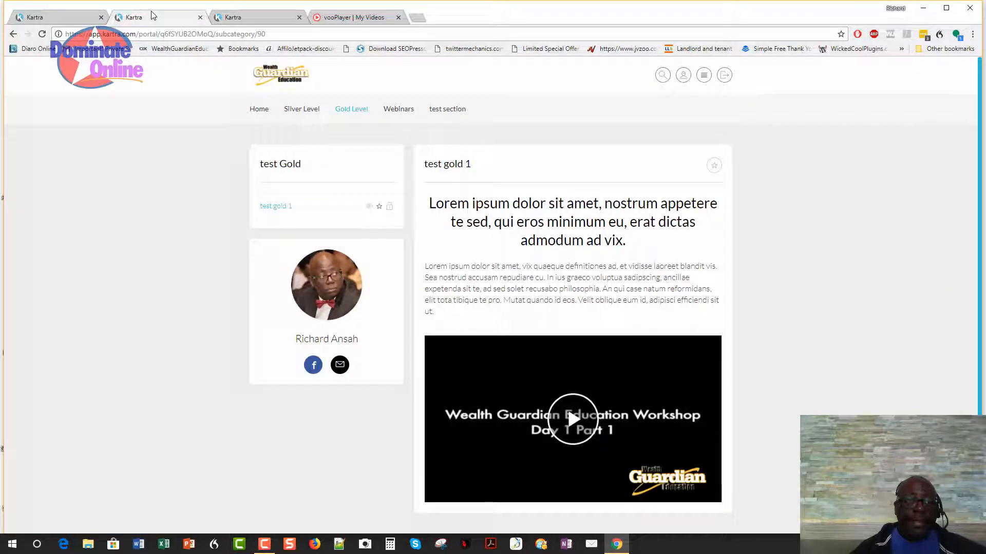
right_click(119, 175)
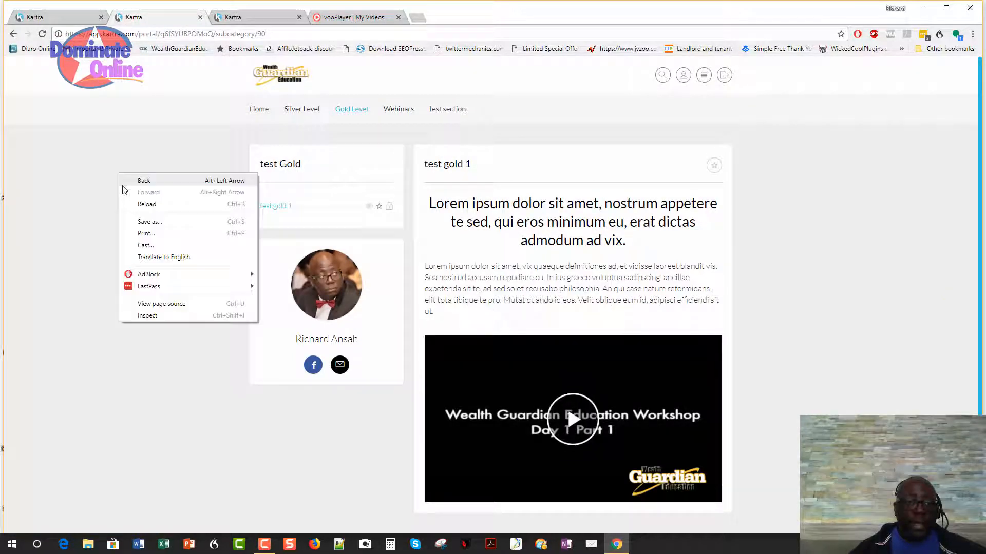
left_click(165, 204)
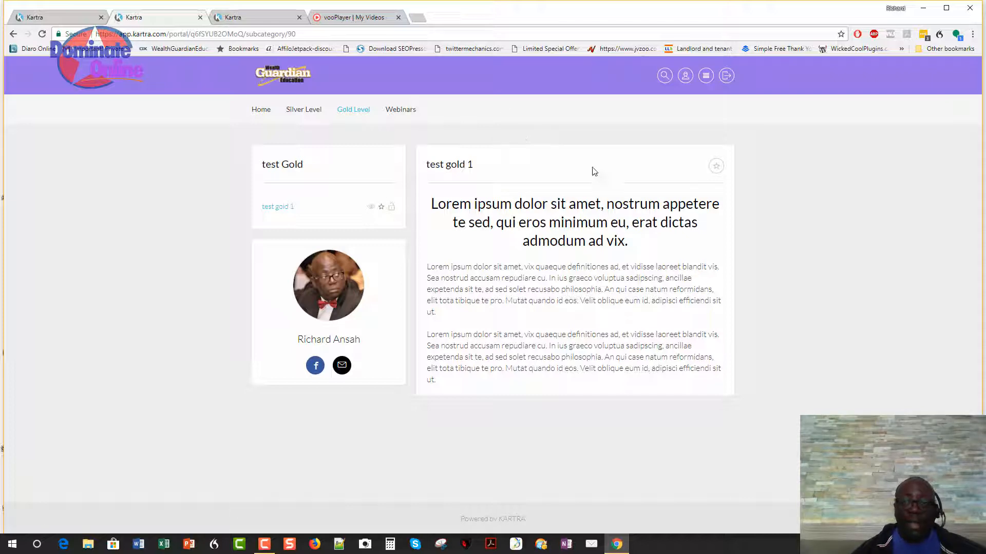
Browse the portal's full lesson list and profile page, then return to the membership editor.
left_click(706, 78)
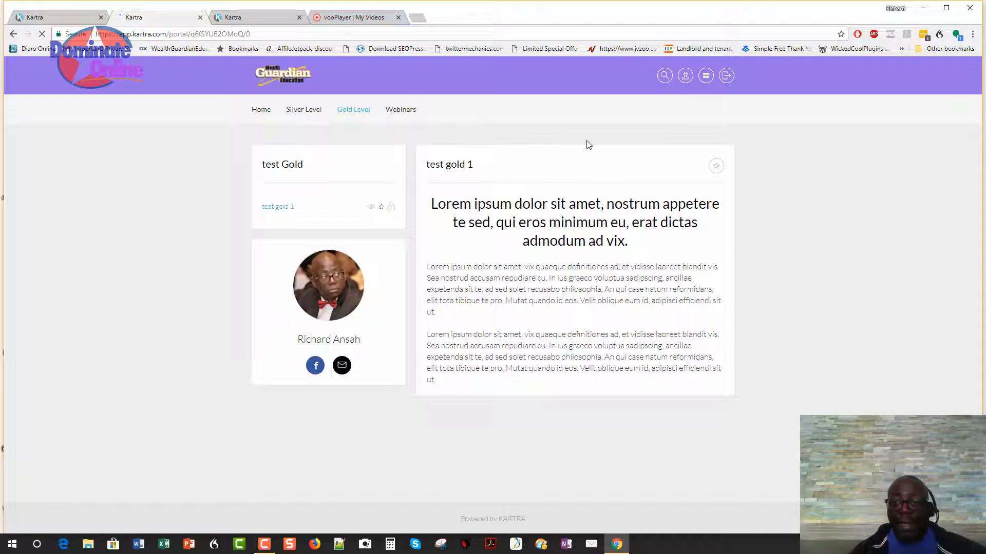
scroll(611, 303, "down", 3)
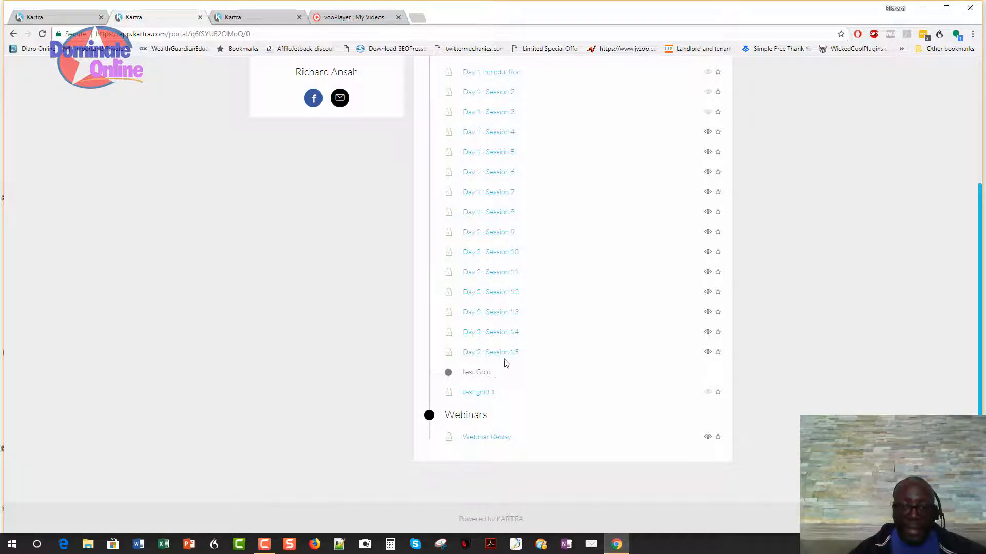
scroll(506, 363, "up", 3)
scroll(490, 288, "down", 1)
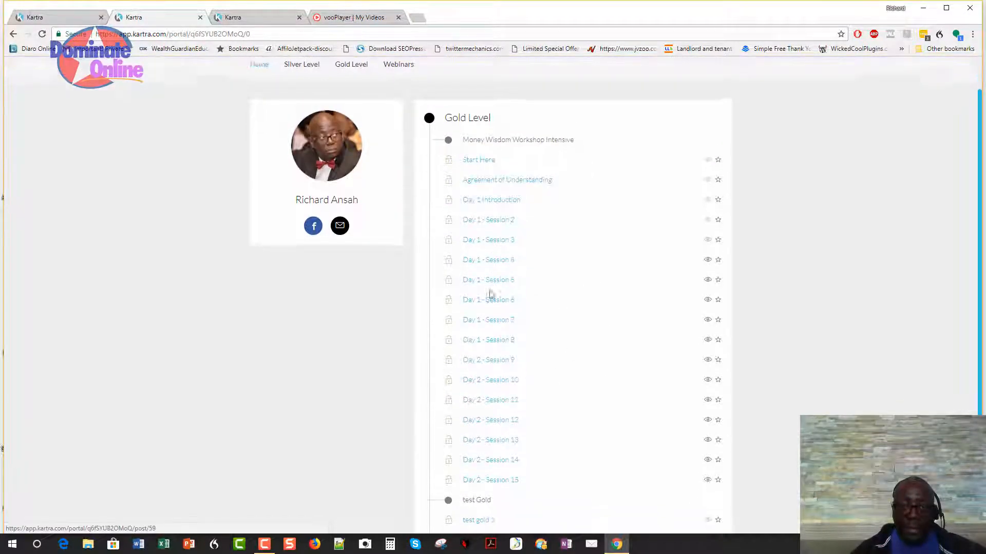
scroll(491, 293, "down", 3)
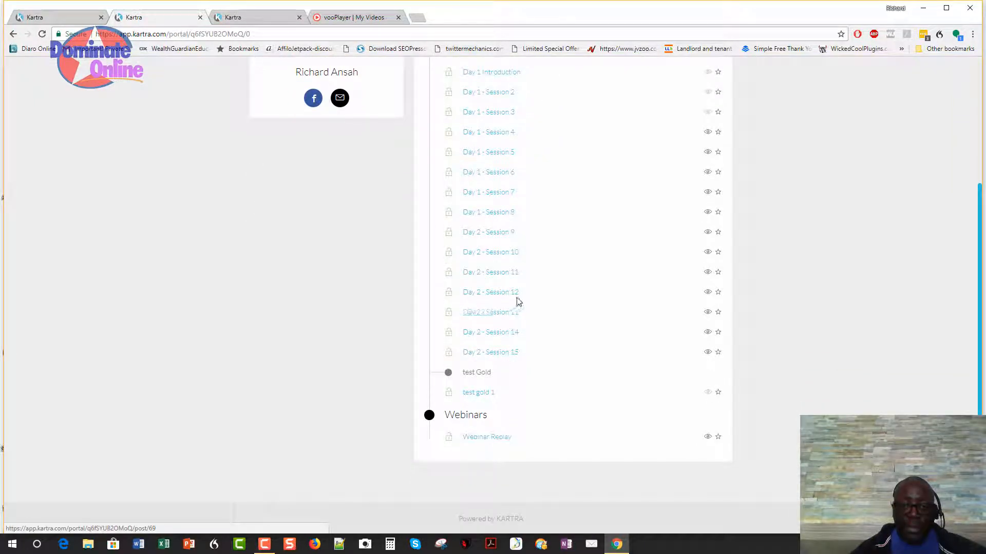
scroll(510, 308, "up", 3)
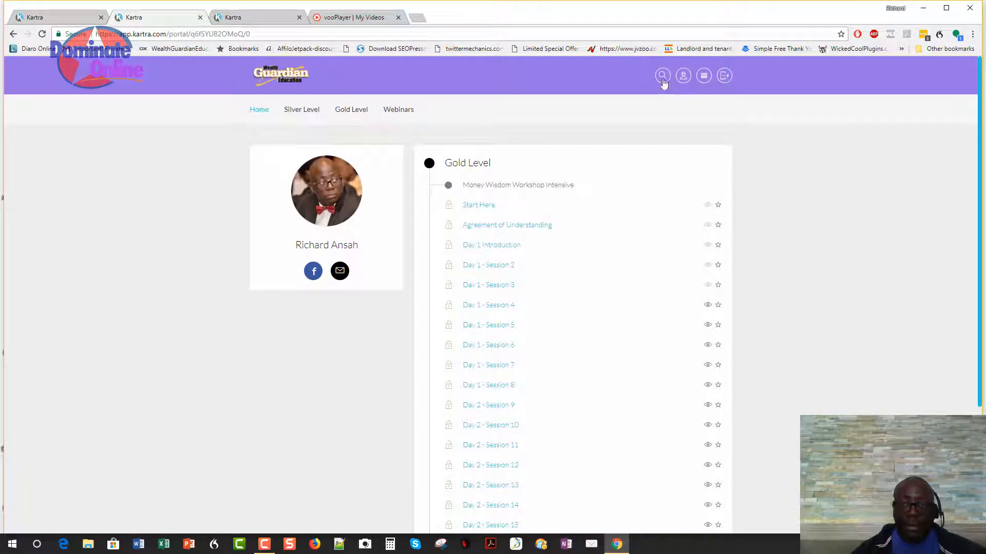
left_click(684, 78)
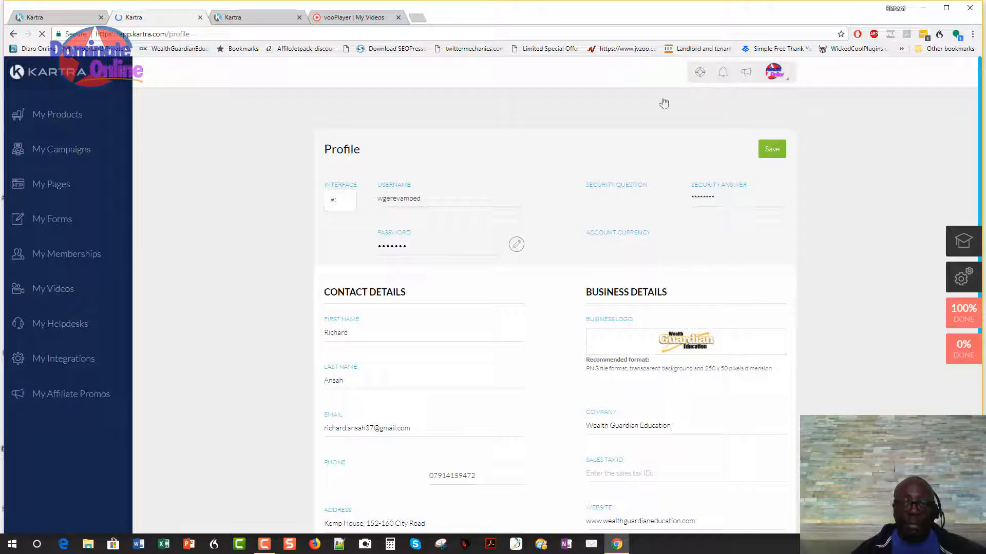
left_click(261, 19)
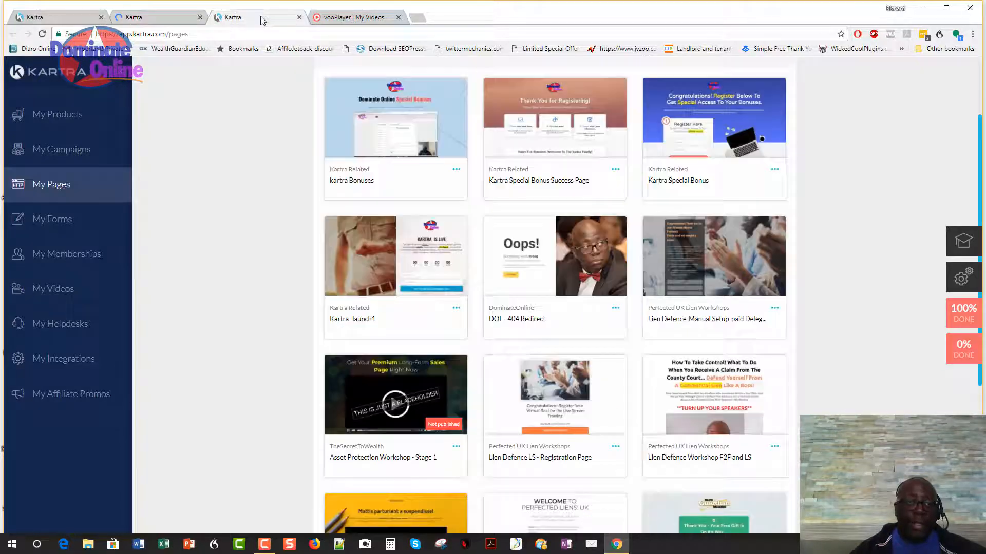
left_click(61, 17)
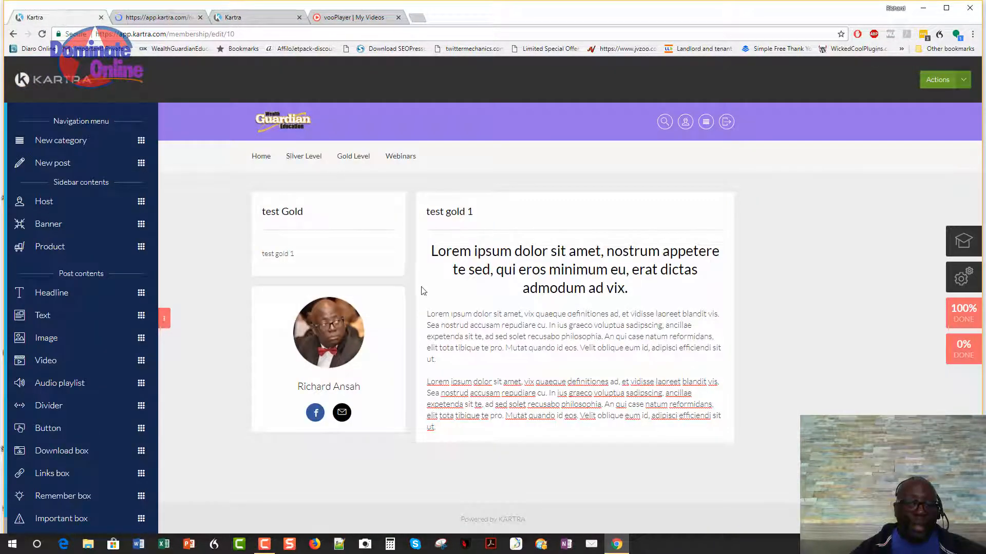
Save progress on the portal, then Save & Exit back to the Content sections step.
left_click(964, 81)
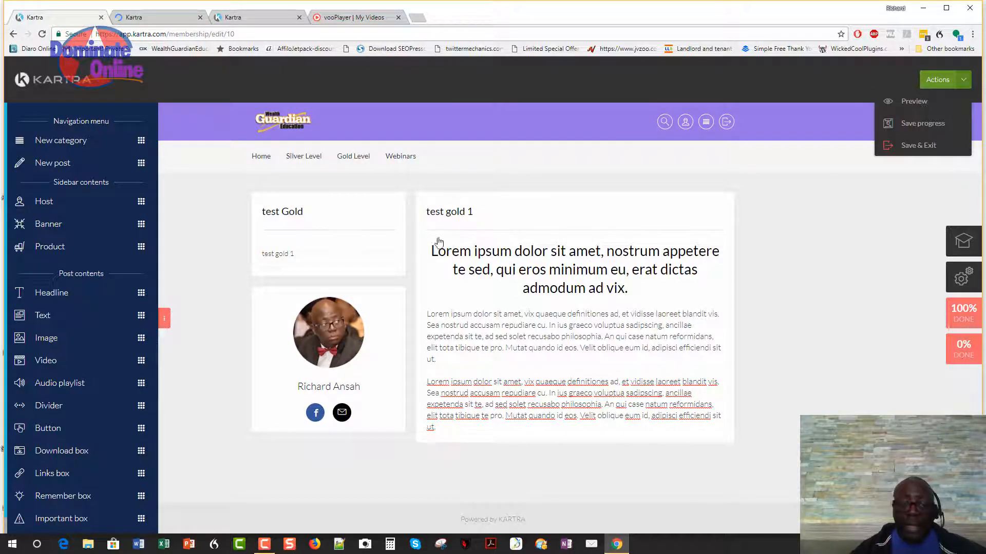
left_click(928, 126)
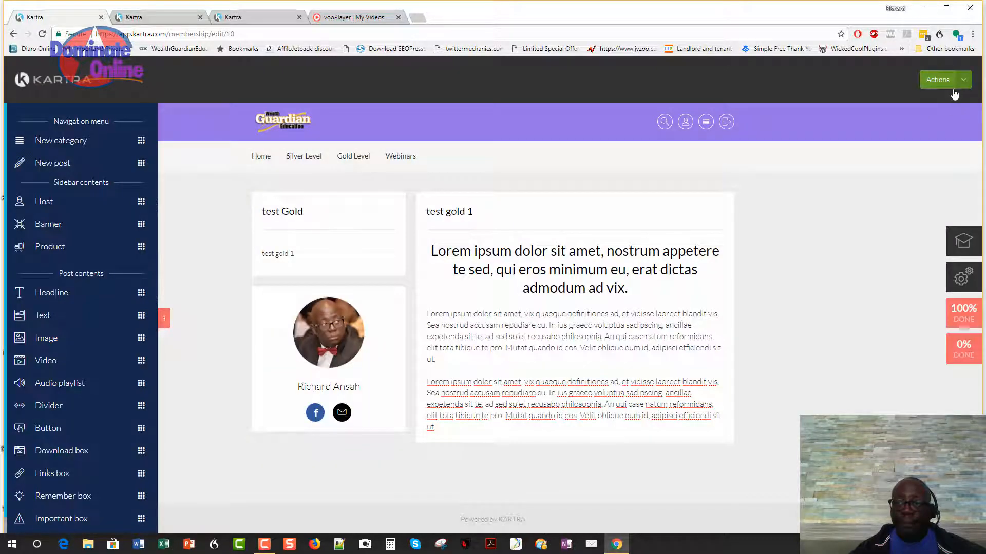
left_click(954, 94)
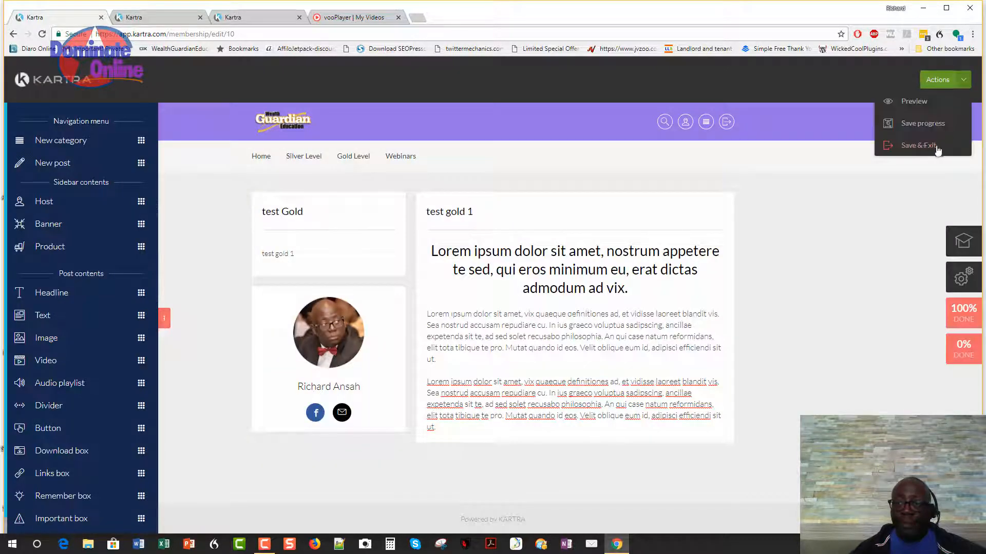
left_click(921, 148)
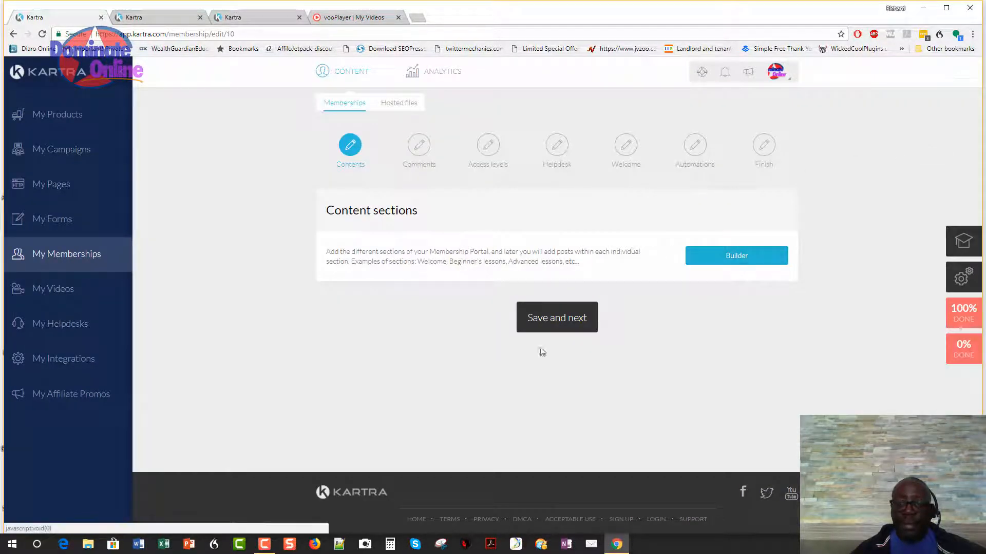
On the Enable comments step, switch on comments for Start Here, Agreement of Understanding and Day 1 Introduction.
left_click(539, 315)
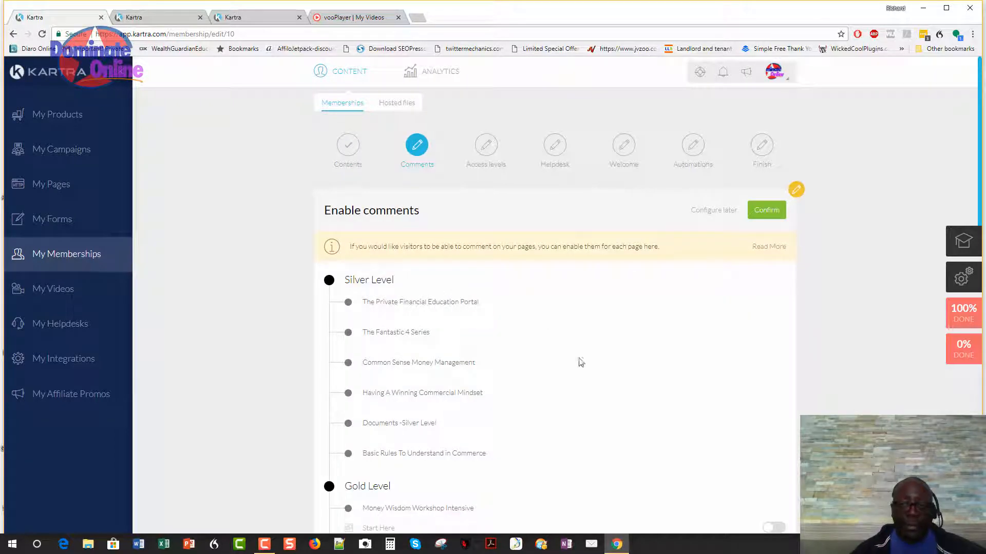
scroll(568, 263, "down", 1)
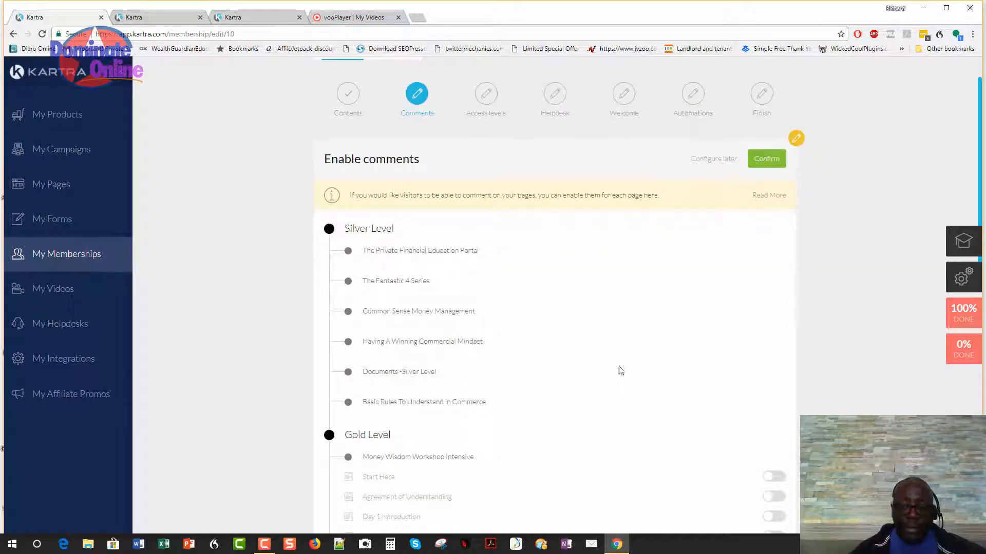
scroll(622, 377, "down", 2)
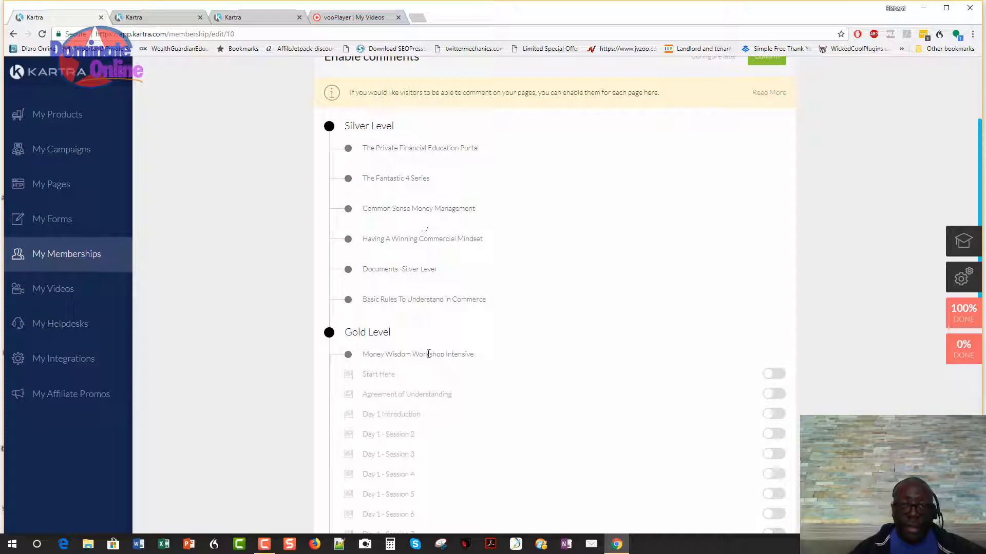
scroll(411, 353, "down", 1)
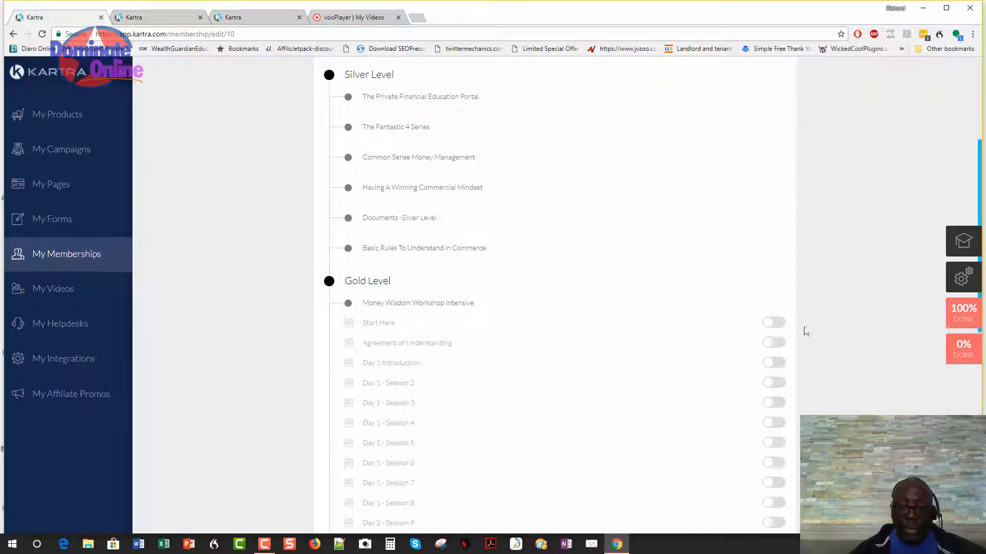
left_click(774, 323)
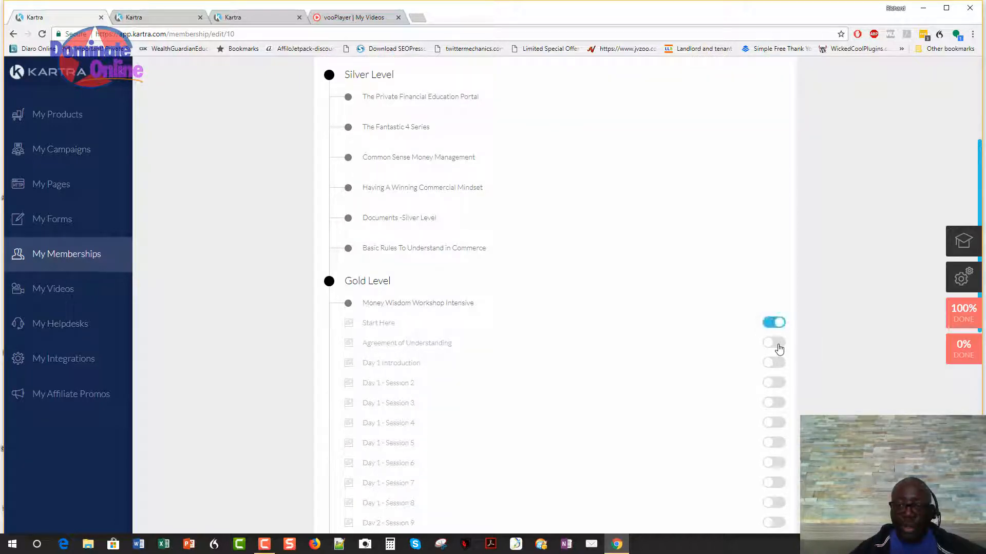
left_click(778, 347)
left_click(773, 363)
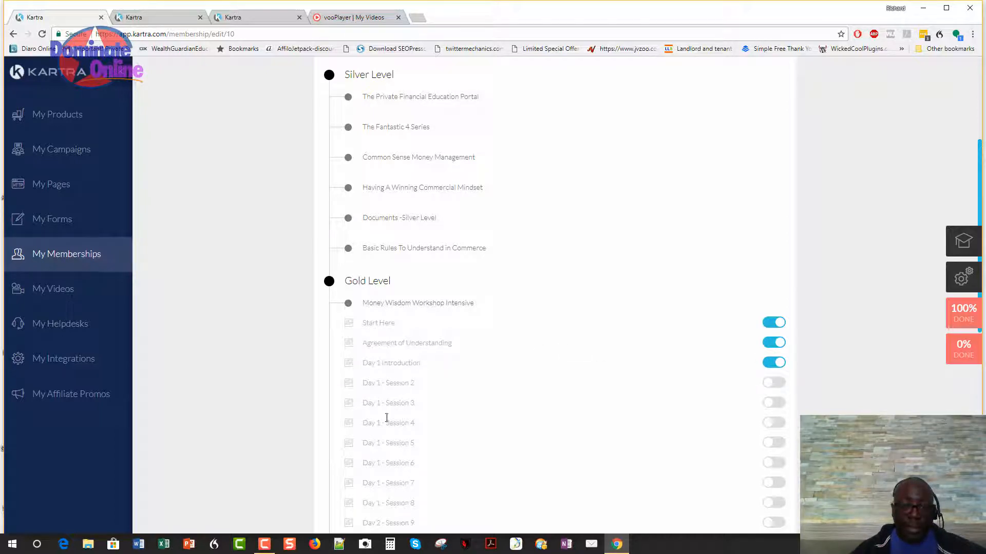
scroll(388, 340, "down", 5)
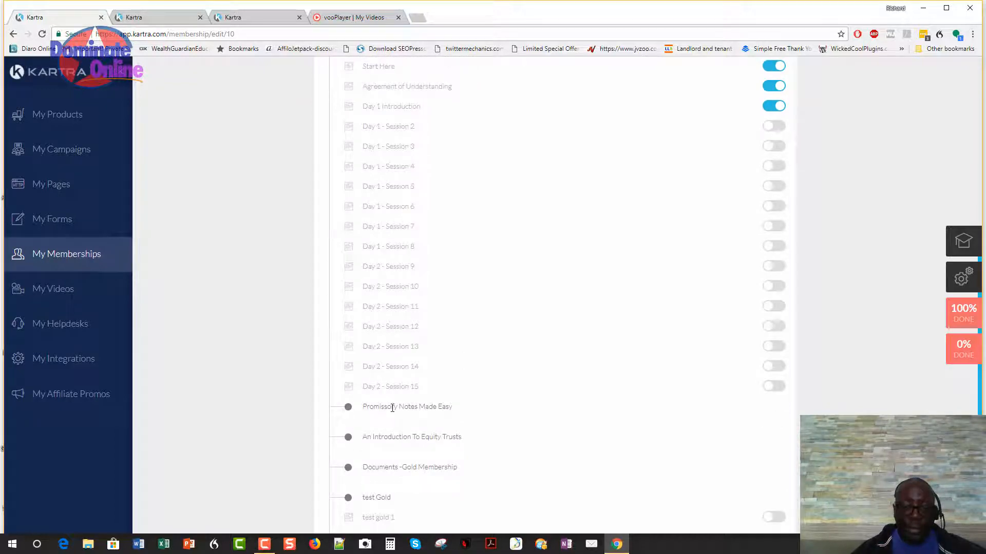
scroll(630, 375, "up", 9)
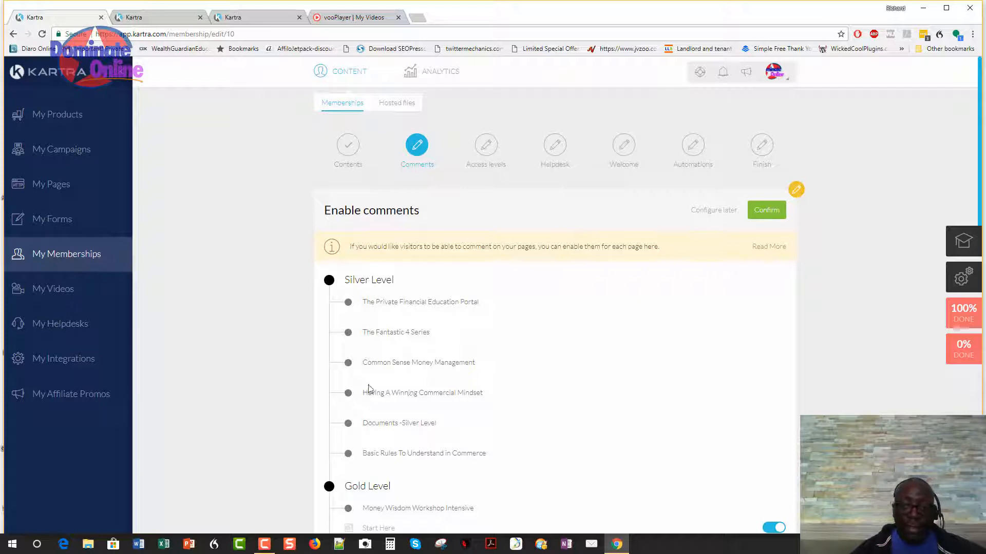
Confirm comments on for 3 posts and off for 16, auto-approve all comments, and save.
left_click(762, 213)
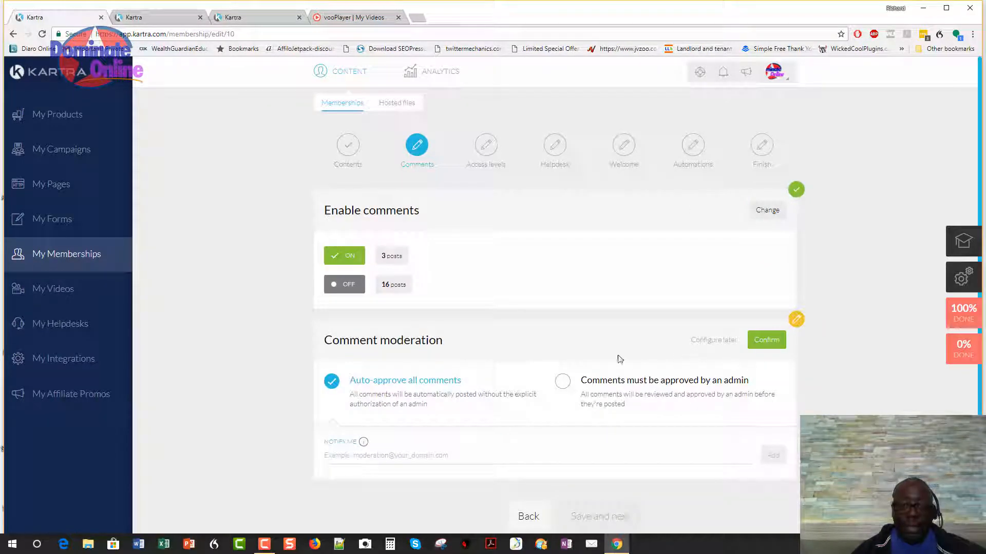
scroll(565, 349, "down", 1)
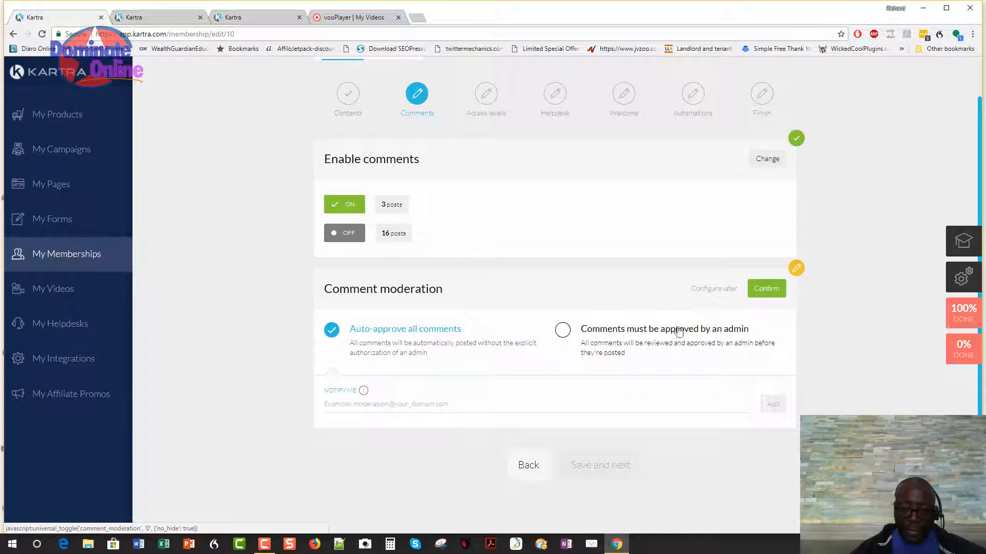
left_click(755, 289)
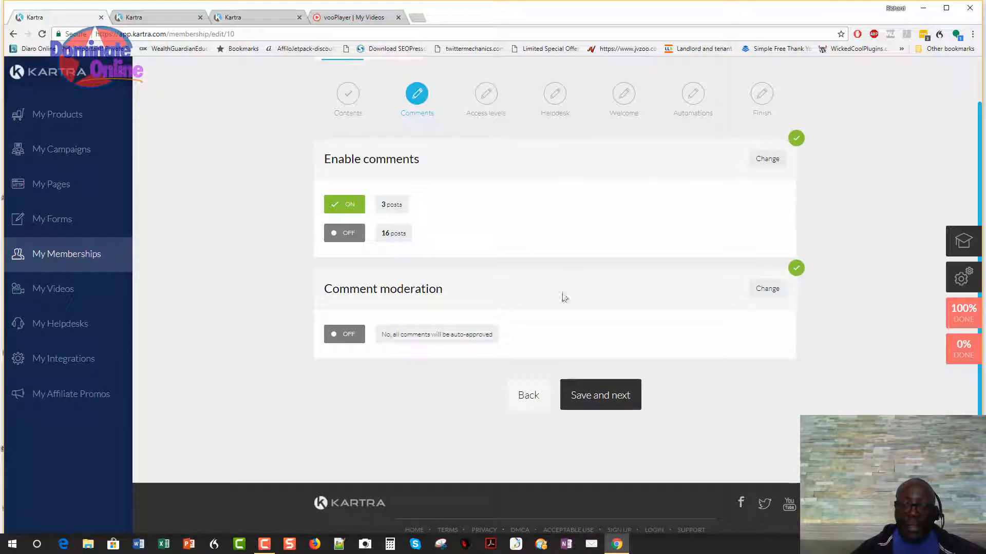
left_click(596, 407)
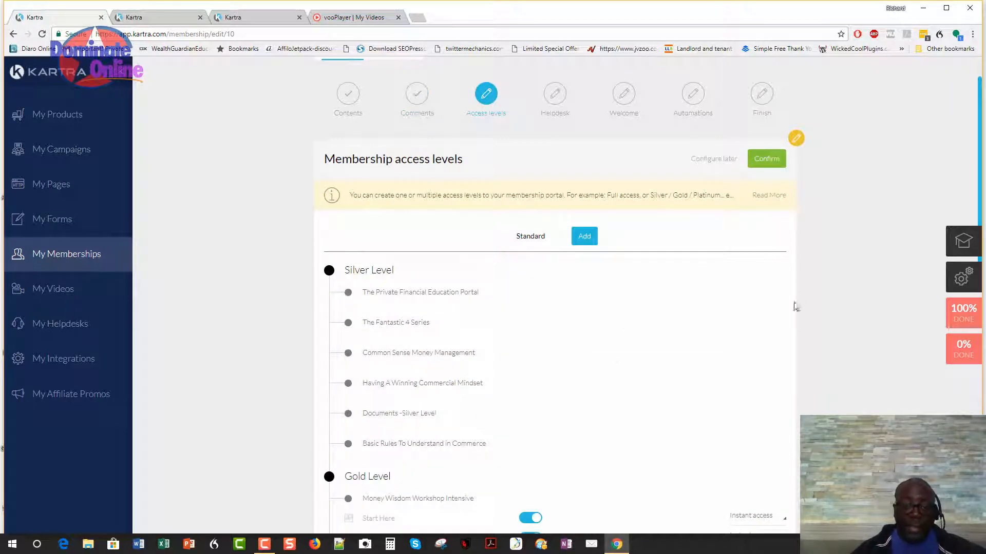
Review the Gold Level lessons' Standard instant access, then begin adding a new access level.
scroll(780, 306, "down", 5)
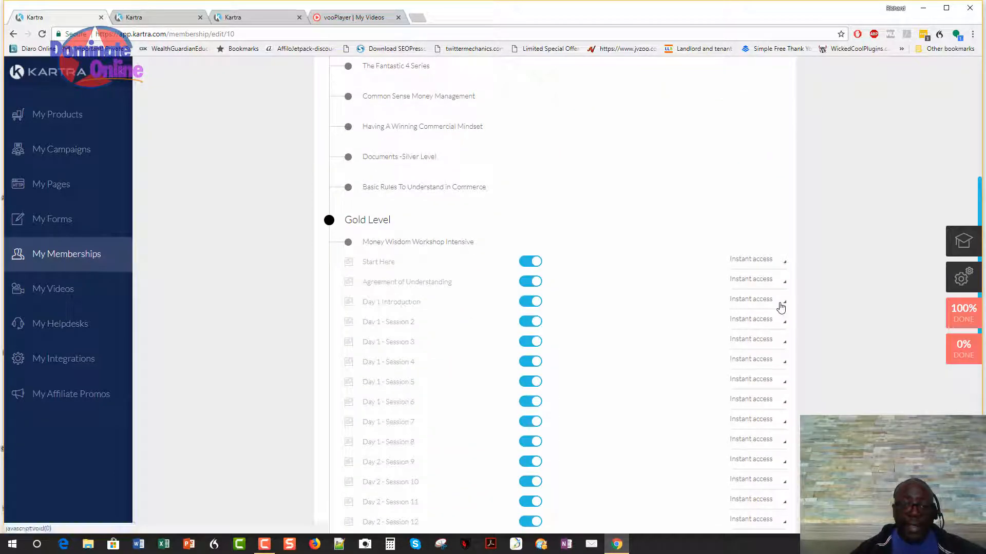
scroll(779, 306, "up", 6)
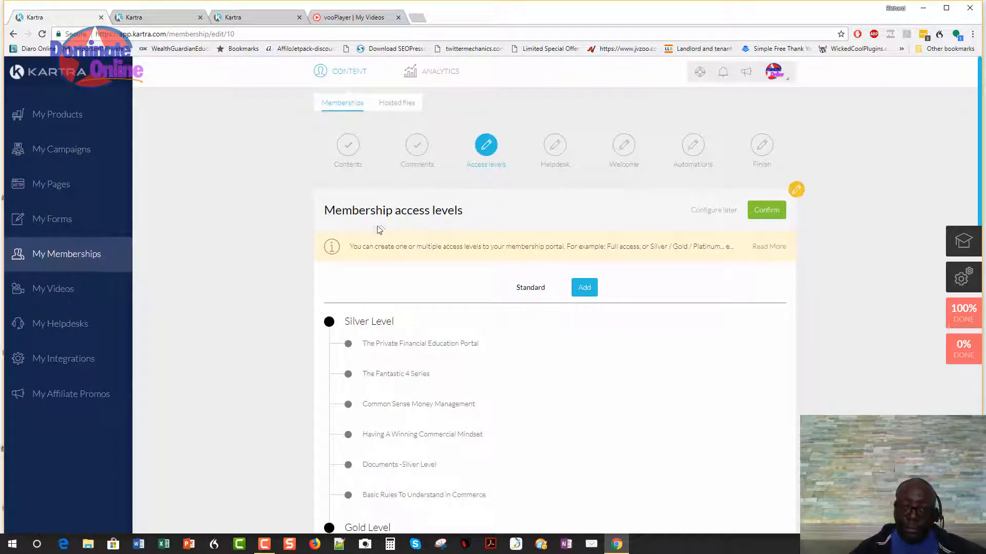
scroll(475, 260, "down", 1)
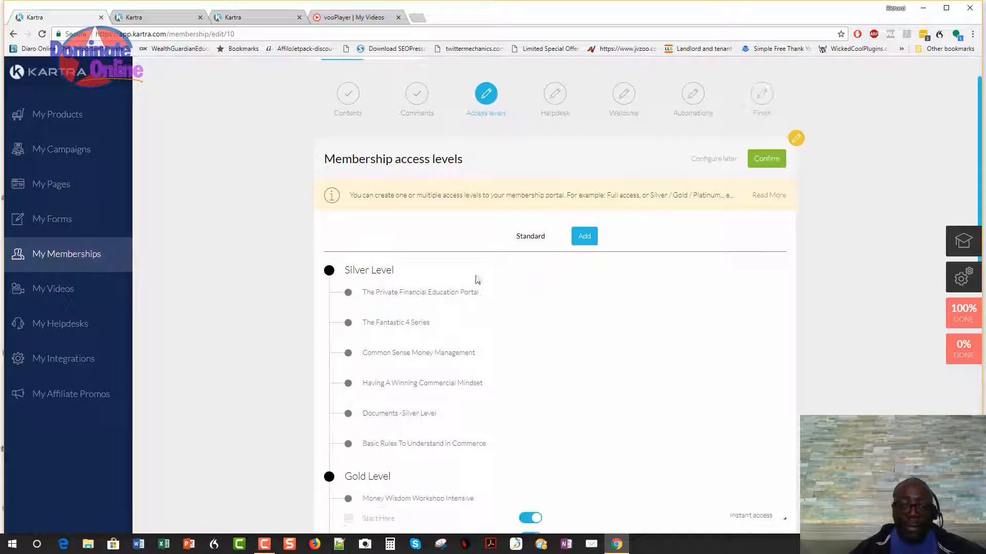
scroll(413, 428, "down", 10)
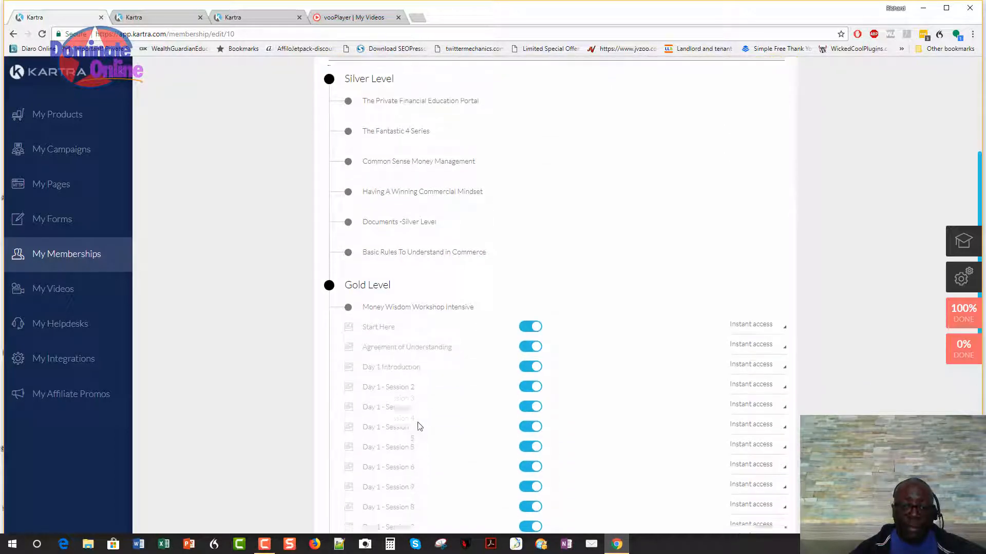
scroll(417, 422, "down", 2)
scroll(431, 414, "up", 15)
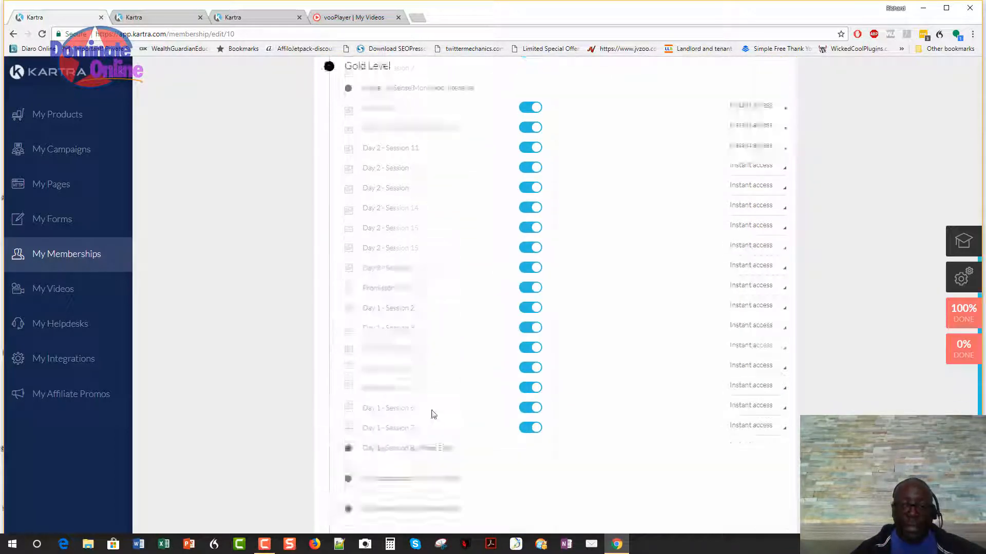
left_click(583, 237)
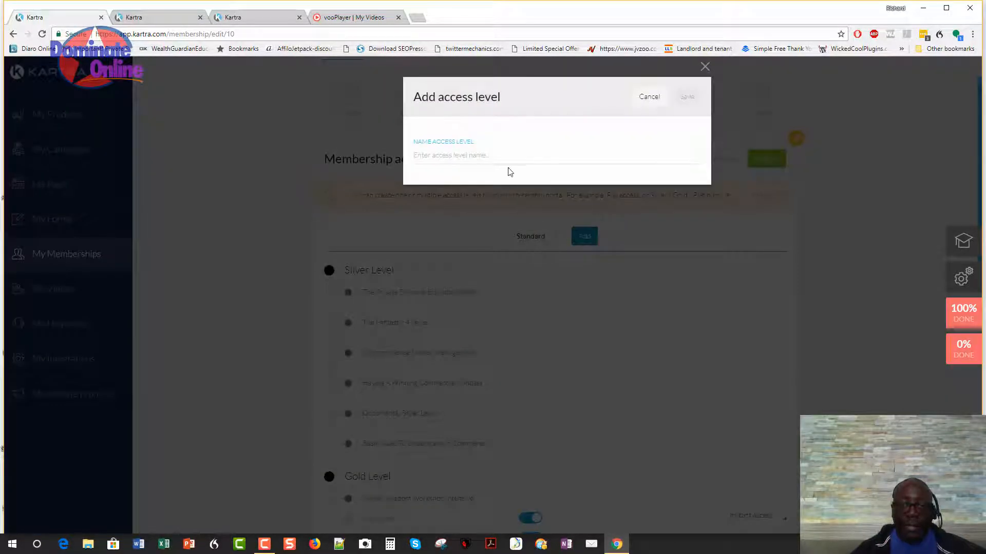
Add two membership access levels named Silver and Gold.
left_click(499, 151)
type("Silver")
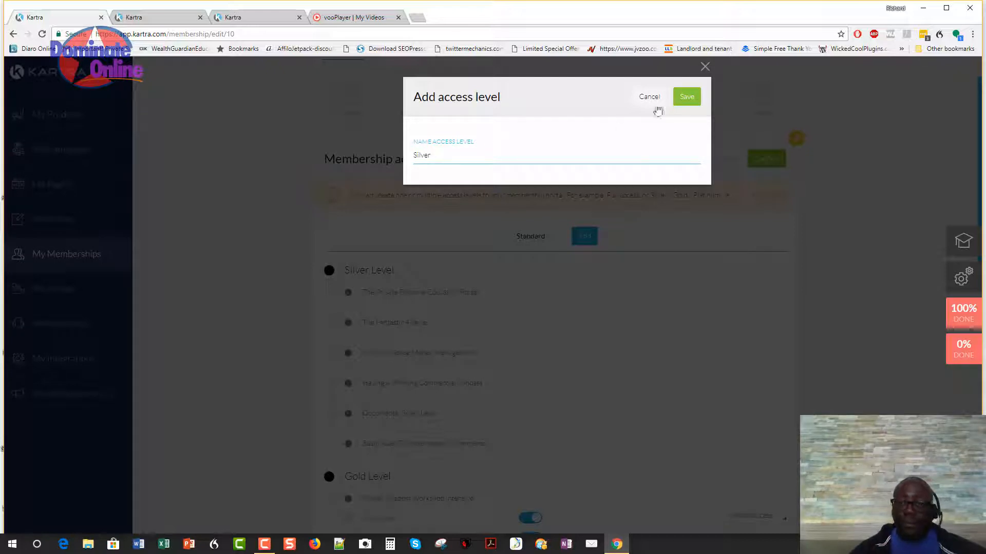
left_click(688, 100)
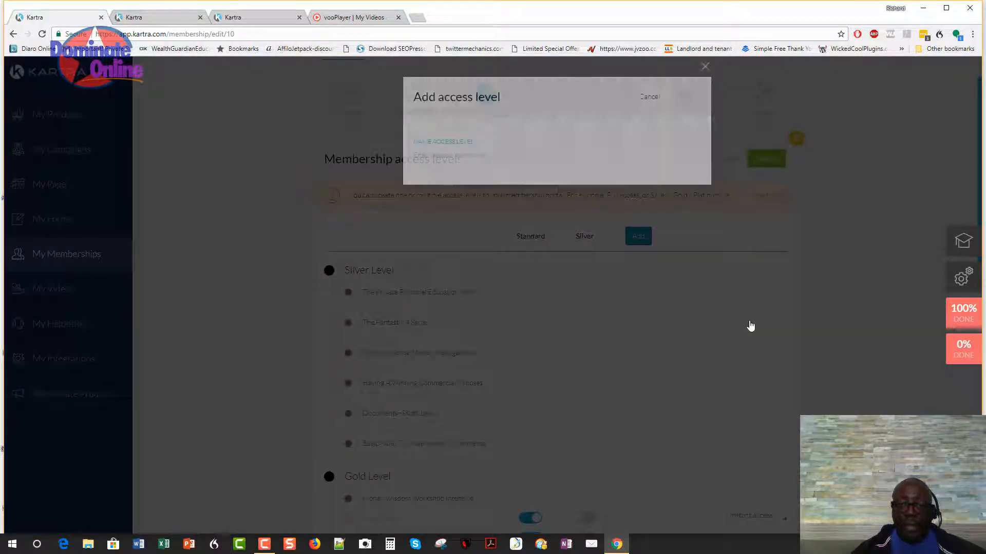
type("Gol")
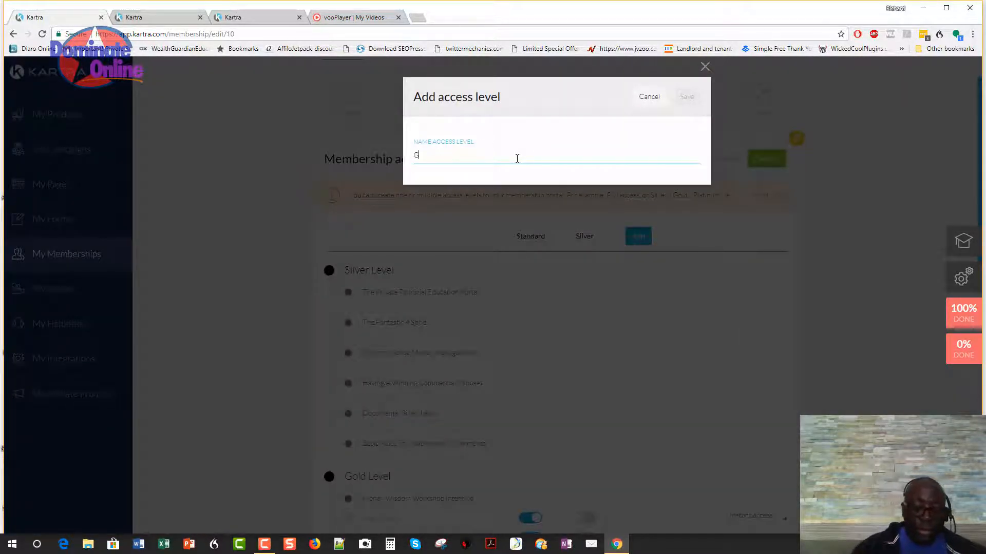
type("d")
left_click(686, 97)
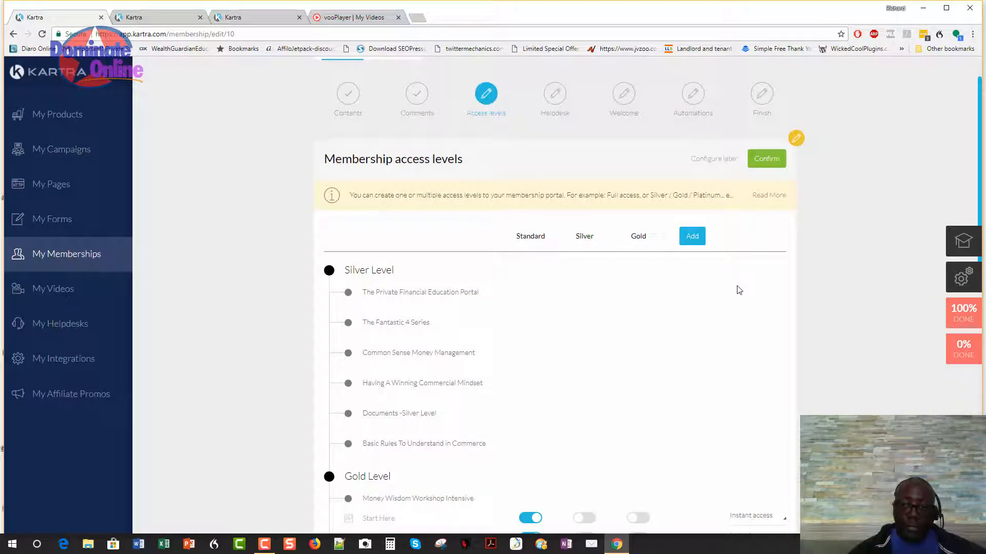
Add another access level named 'test Kartra'.
left_click(691, 237)
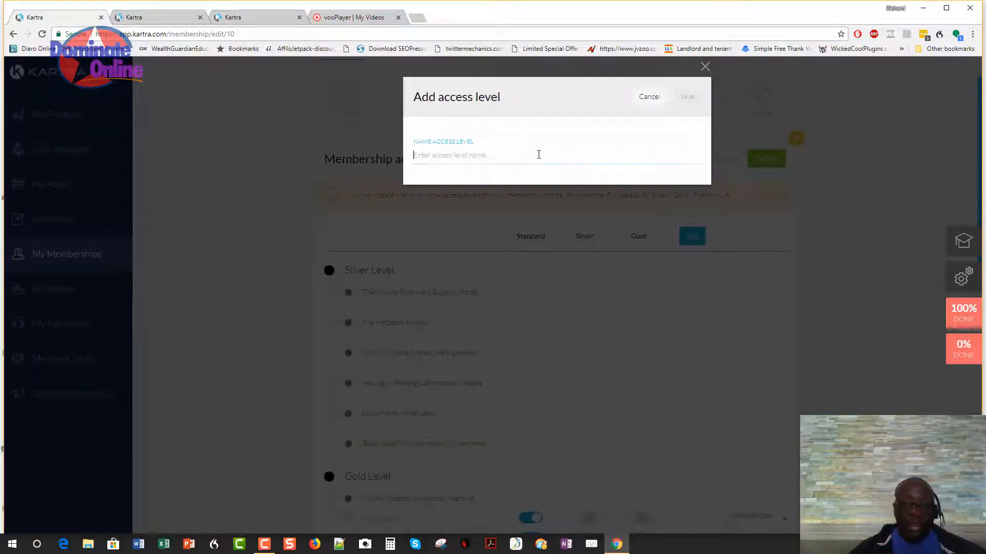
type("estr")
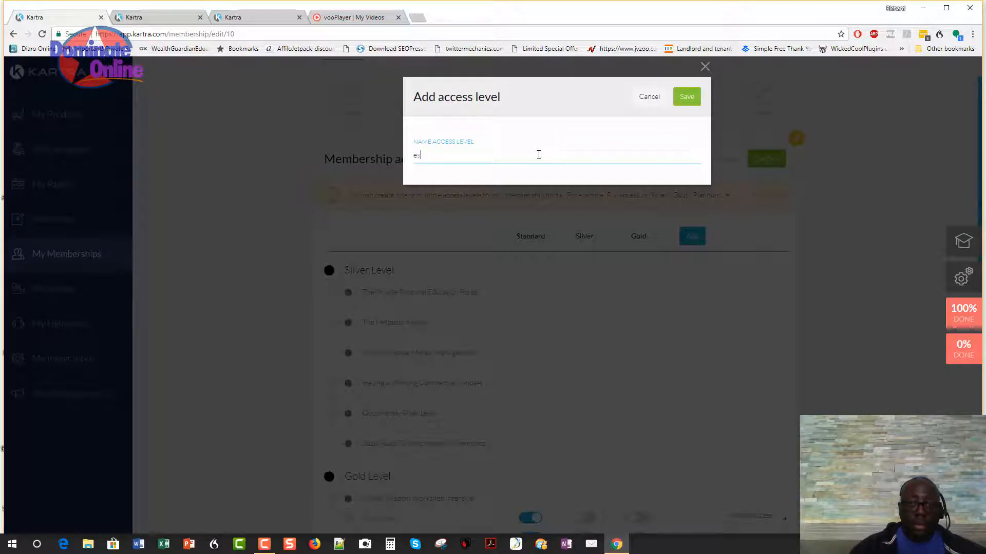
key("BackSpace")
key("BackSpace")
type("tst Kartra")
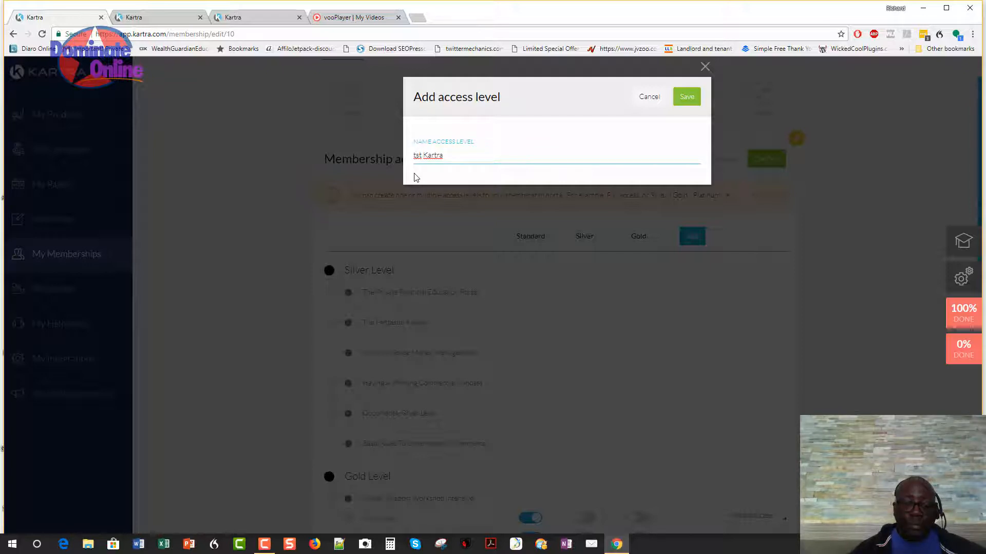
type("e")
left_click(688, 97)
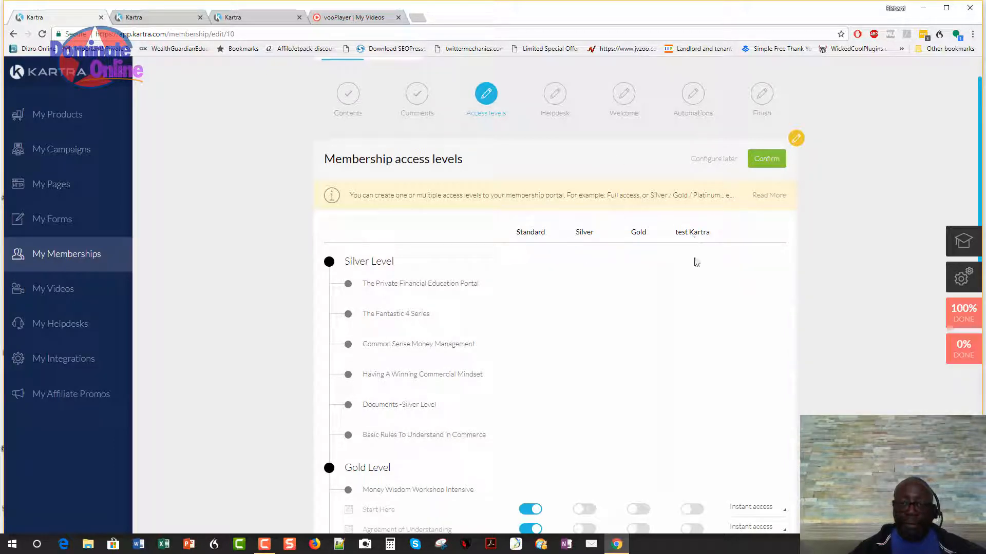
Scroll the access levels table down to the Gold Level lesson toggles.
scroll(581, 328, "down", 3)
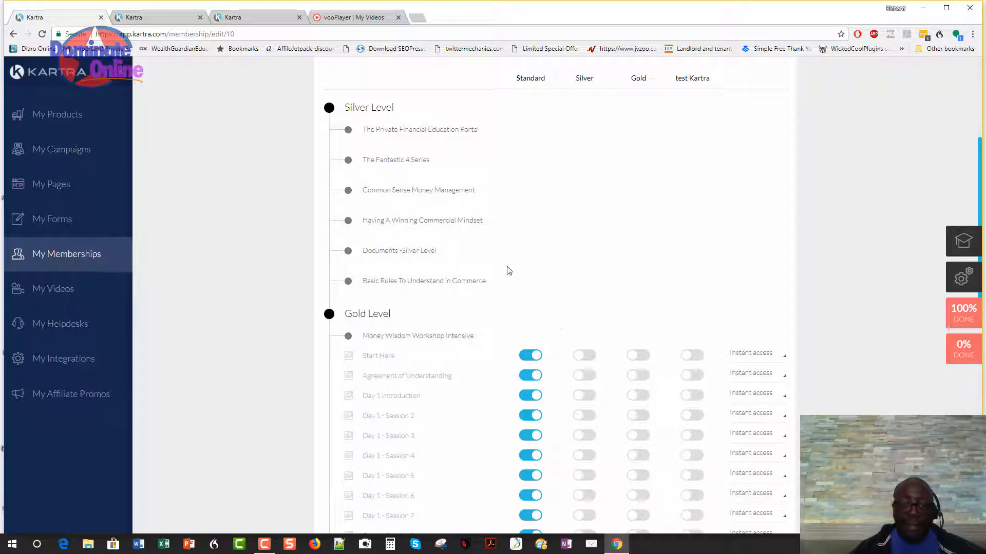
scroll(429, 154, "up", 1)
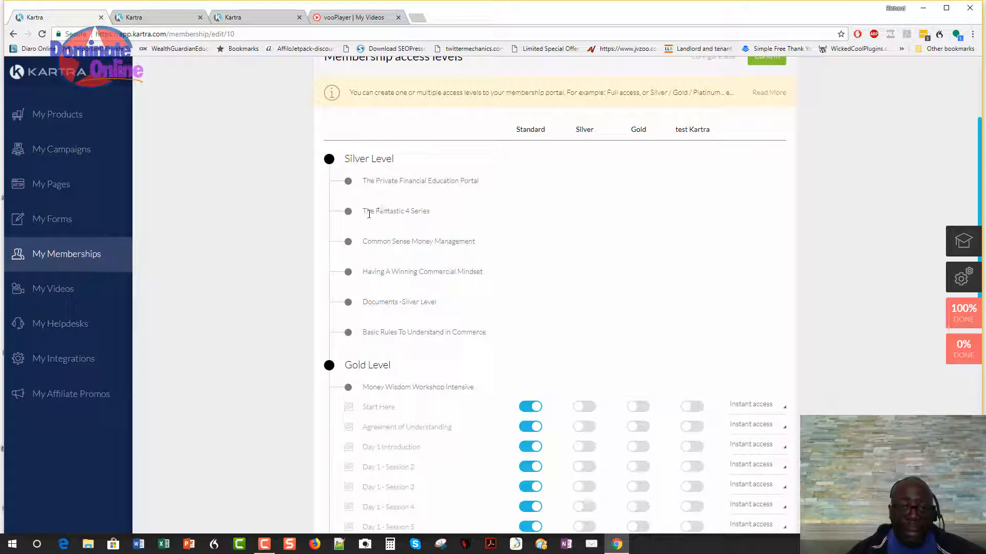
scroll(410, 224, "down", 1)
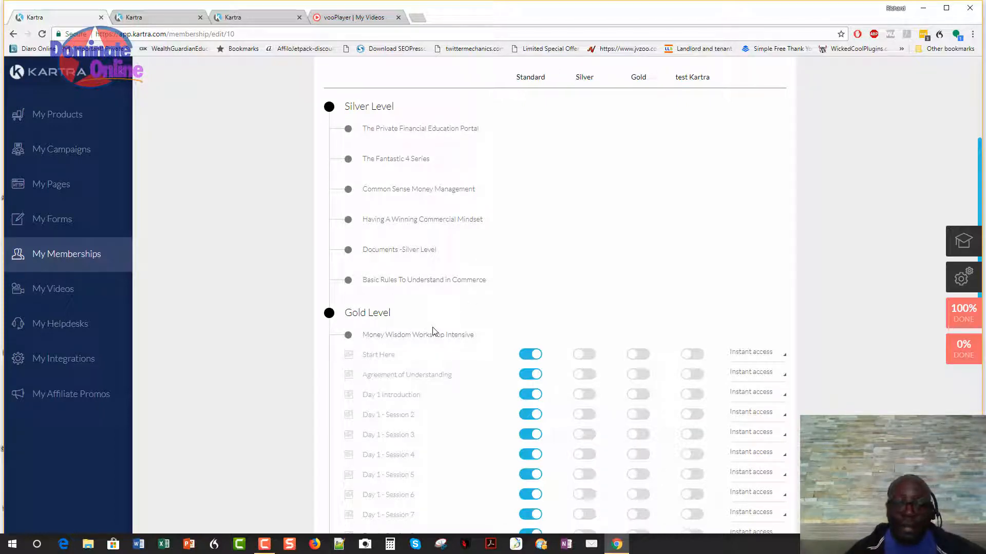
scroll(431, 328, "down", 1)
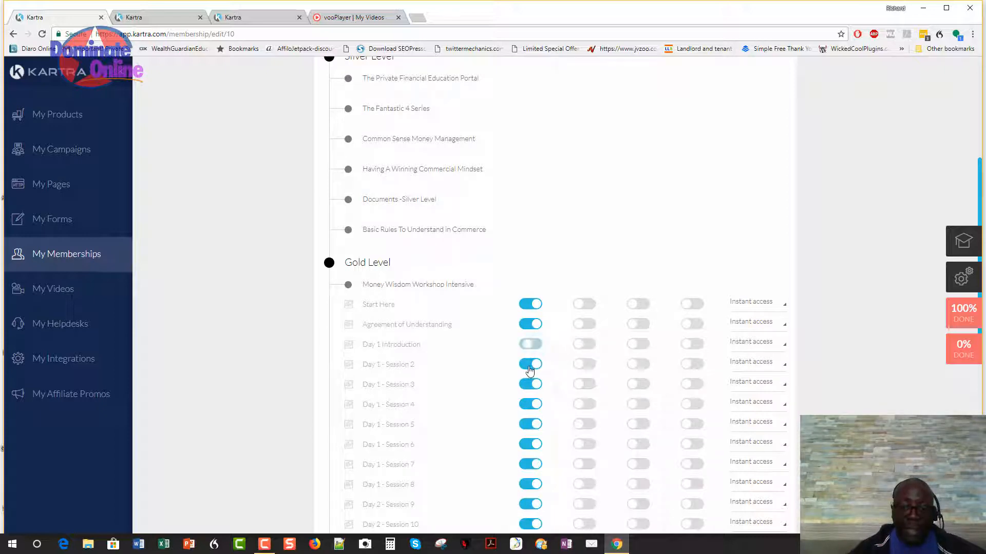
Switch off Standard access for Day 1 Sessions 2, 3, 4 and 5.
left_click(531, 369)
left_click(529, 386)
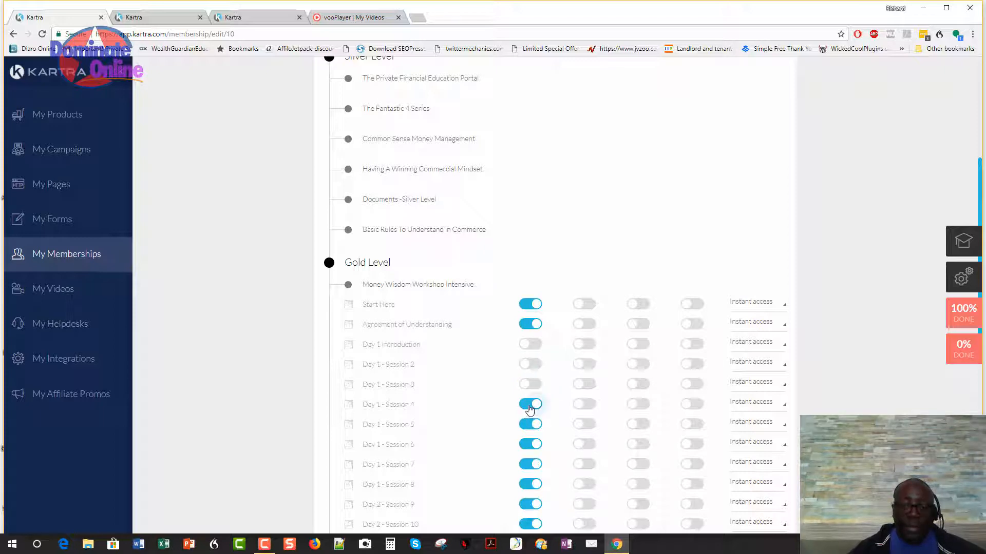
left_click(528, 406)
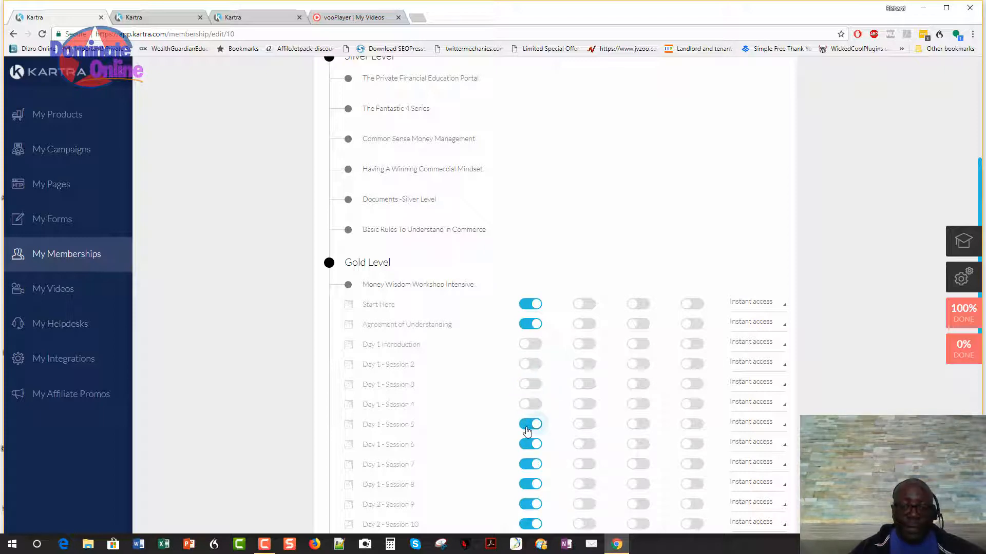
left_click(529, 426)
Give Silver access to the Gold Level lessons from Start Here through Day 1 - Session 5.
left_click(588, 307)
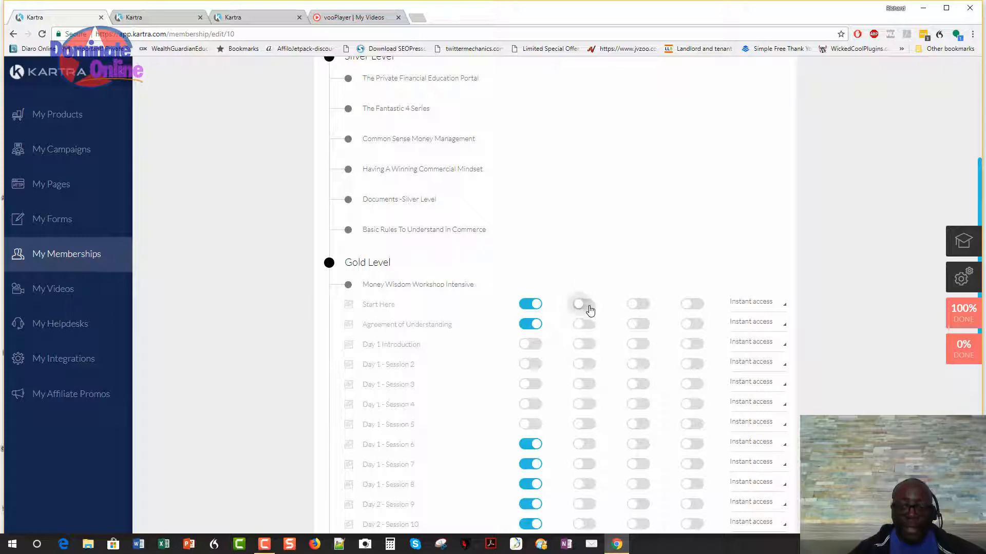
left_click(587, 325)
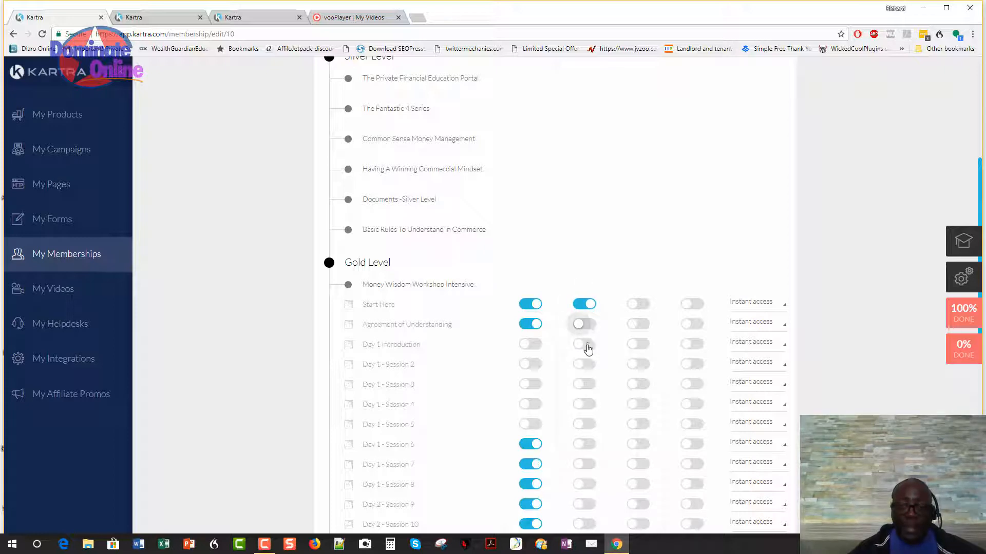
left_click(586, 346)
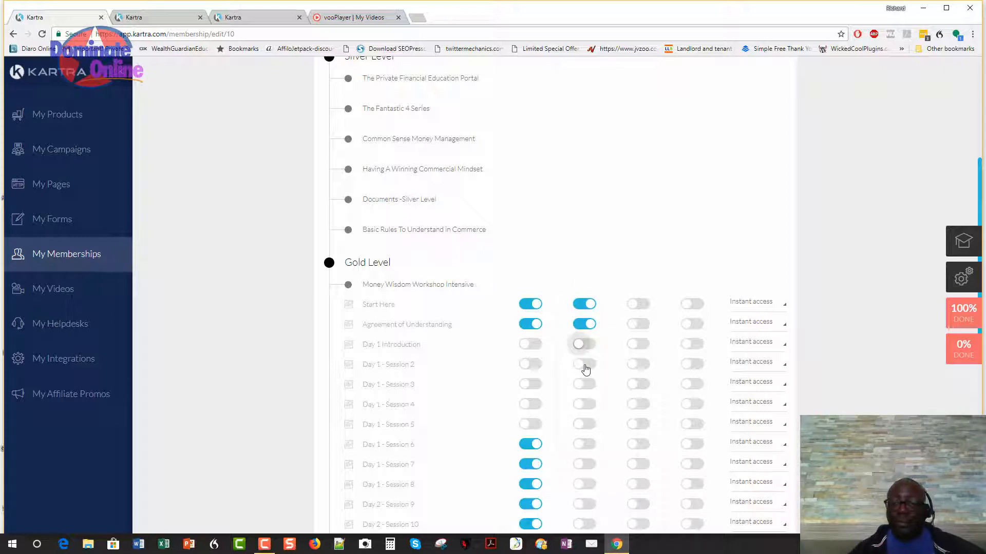
left_click(585, 365)
left_click(586, 387)
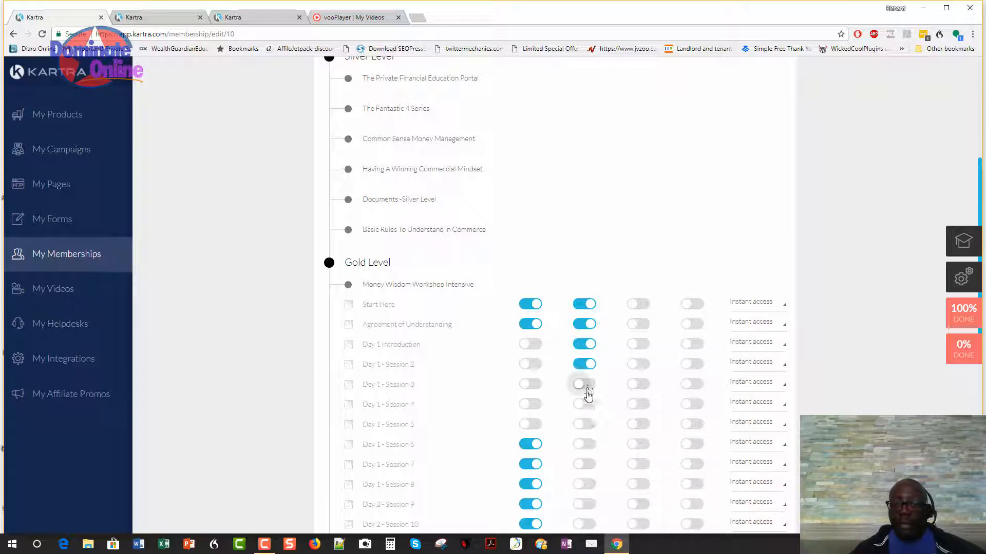
left_click(588, 409)
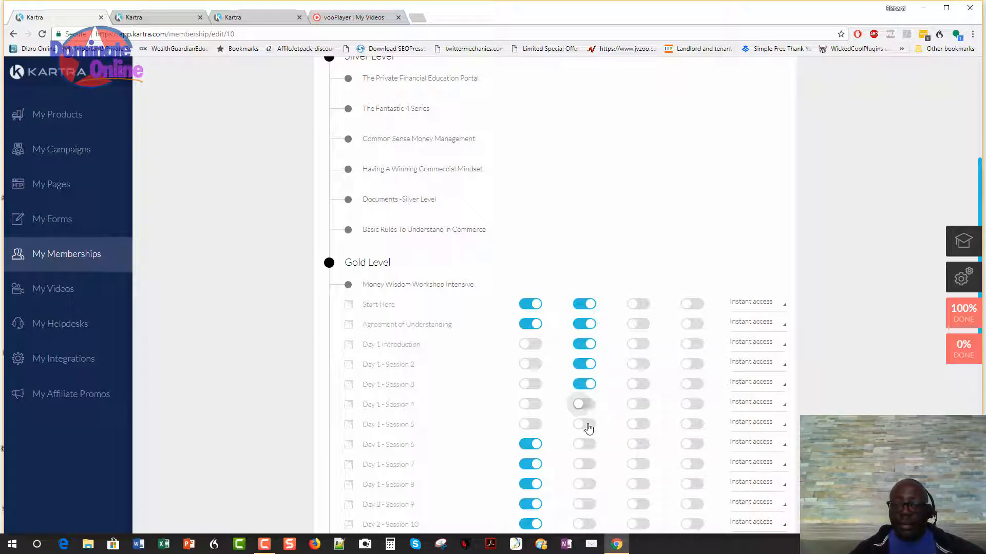
left_click(587, 425)
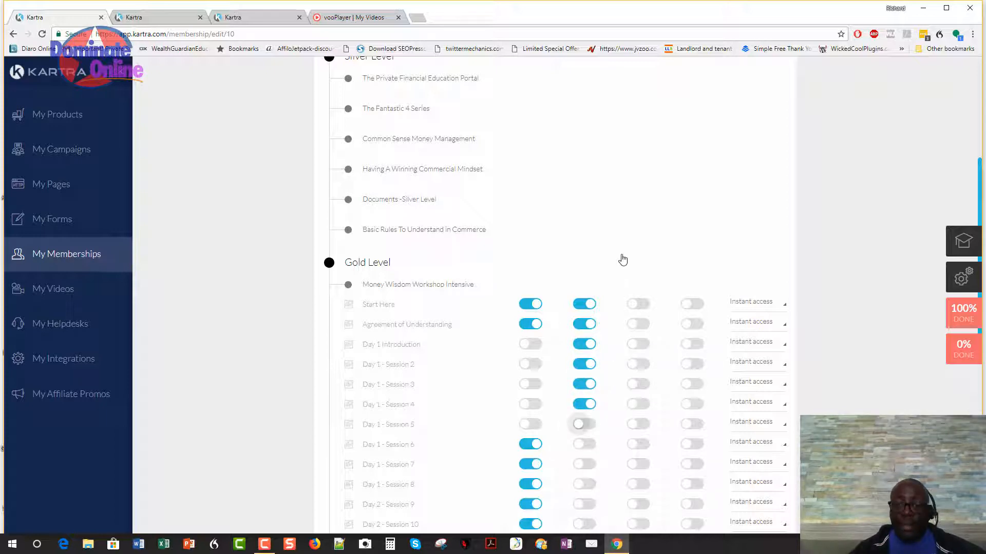
scroll(623, 258, "up", 5)
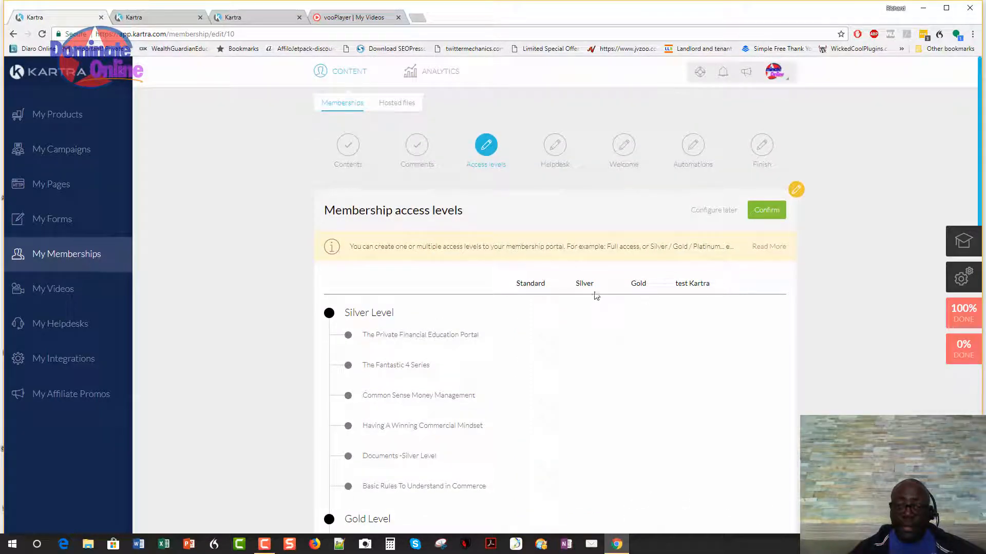
Give Gold access to the lessons from Start Here through Day 1 - Session 4.
scroll(636, 303, "down", 7)
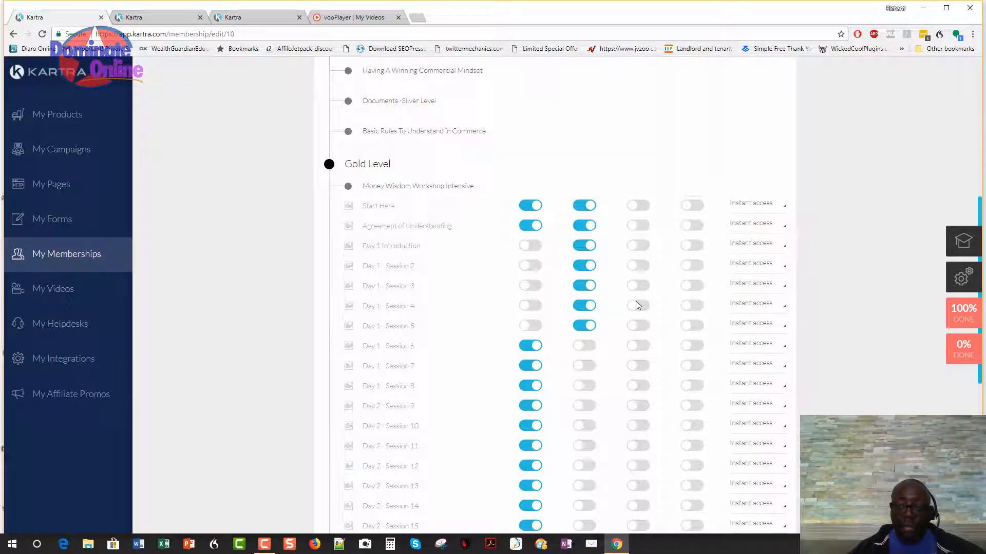
left_click(638, 199)
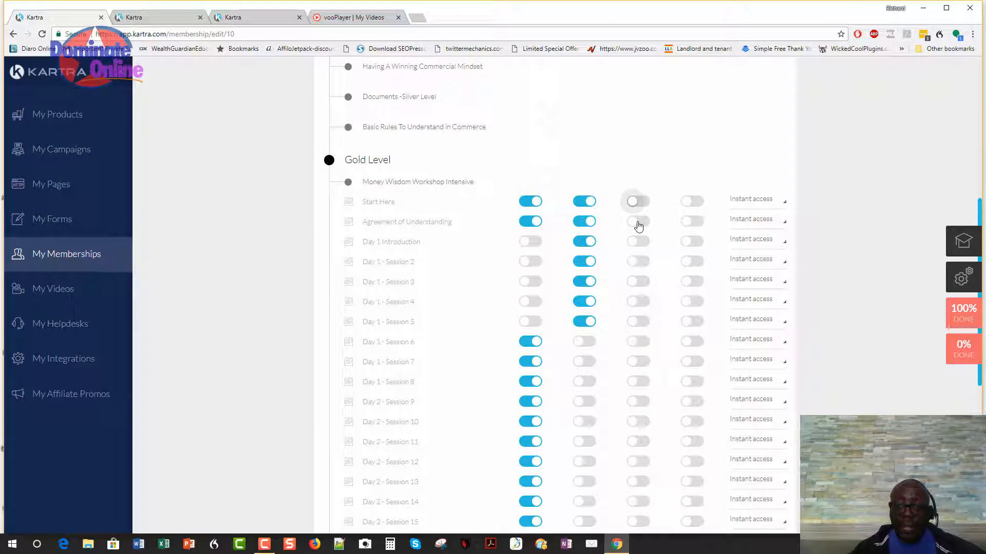
left_click(639, 242)
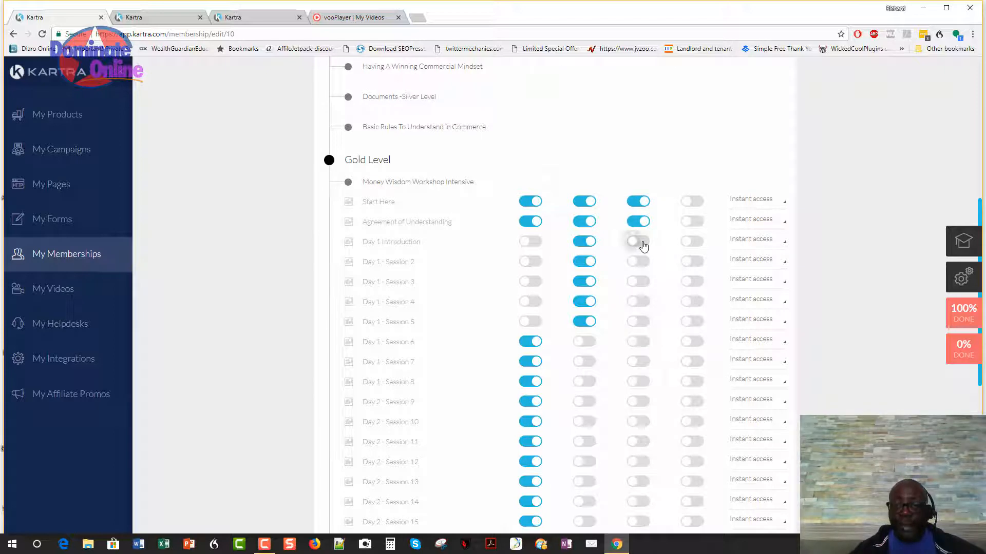
left_click(640, 263)
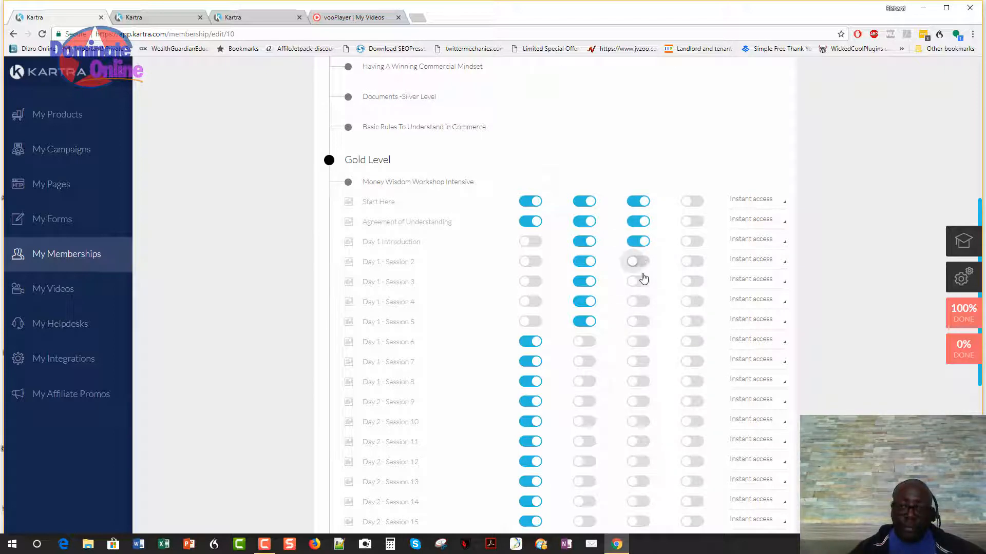
left_click(642, 283)
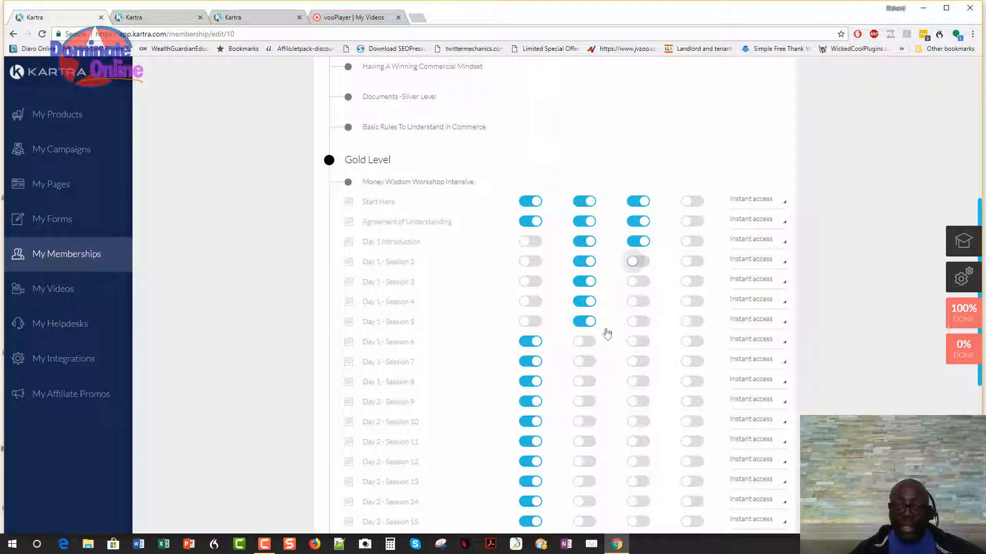
left_click(642, 302)
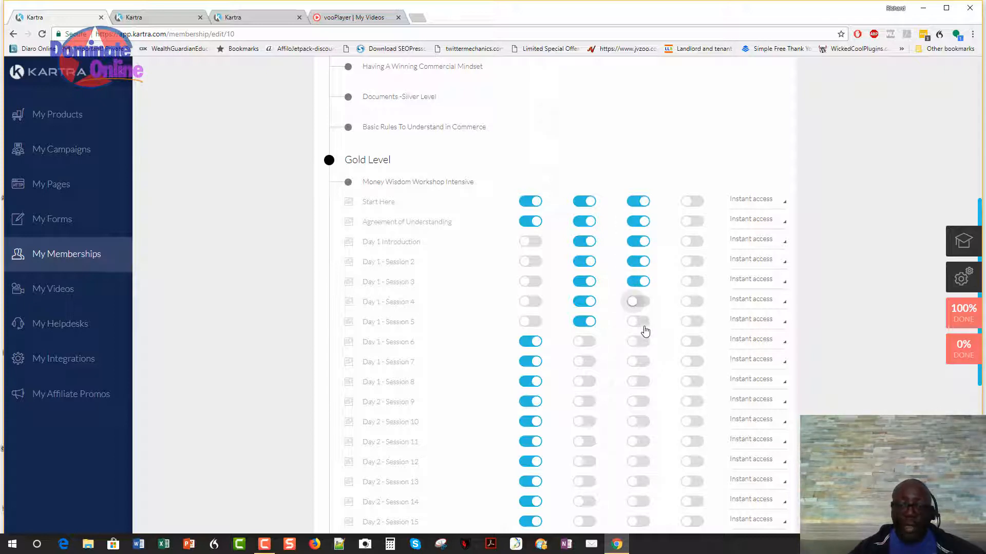
left_click(646, 327)
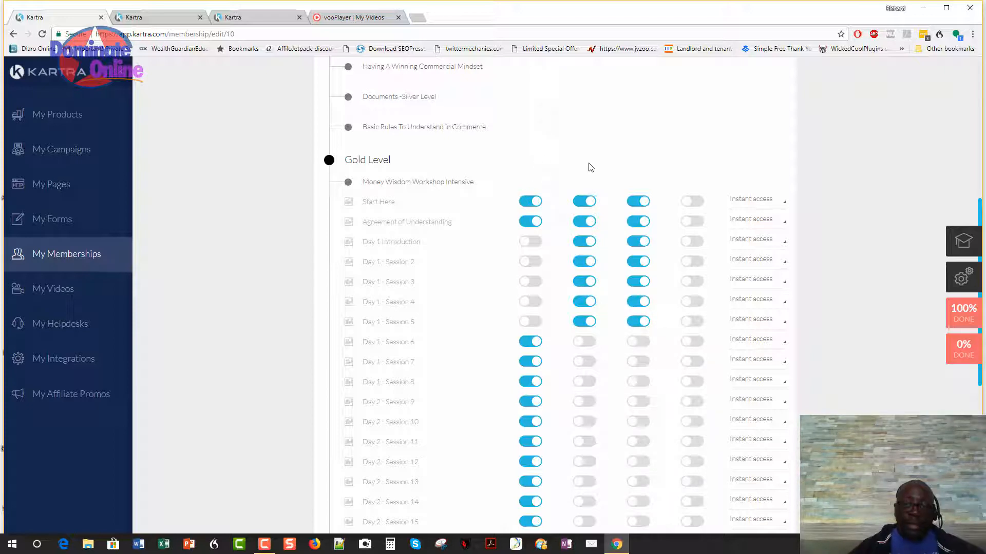
Give Gold access to Day 1 - Session 6 and Day 1 - Session 7.
scroll(589, 189, "up", 4)
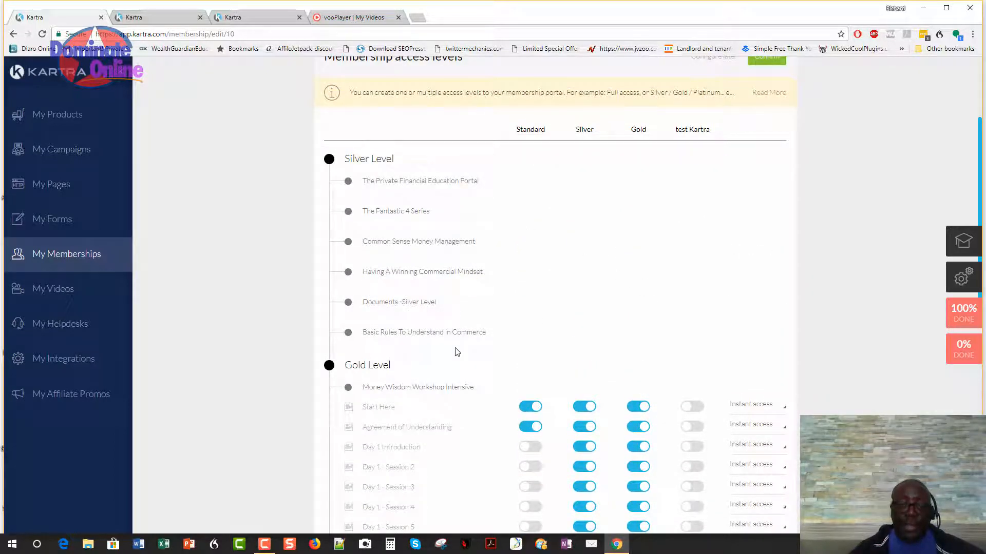
scroll(456, 353, "down", 1)
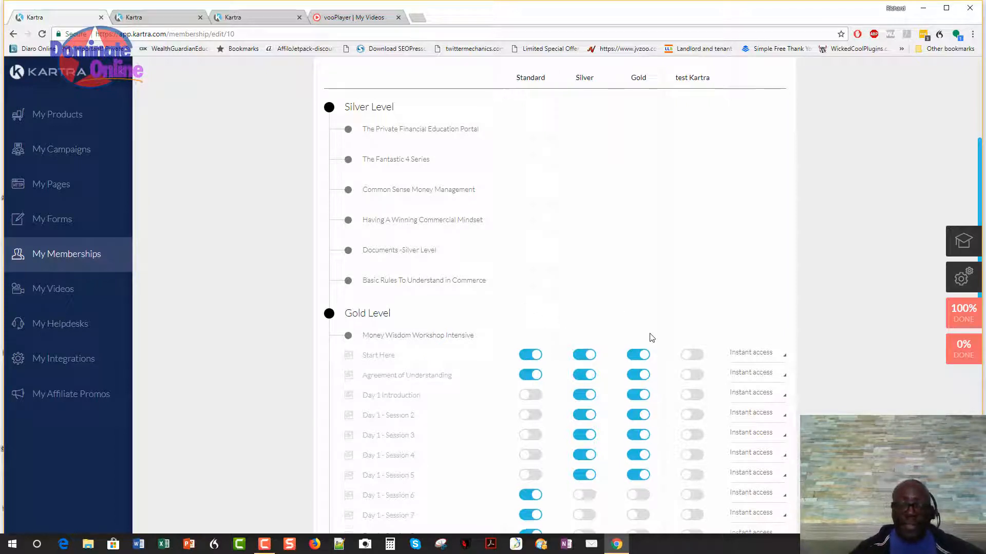
scroll(648, 339, "down", 2)
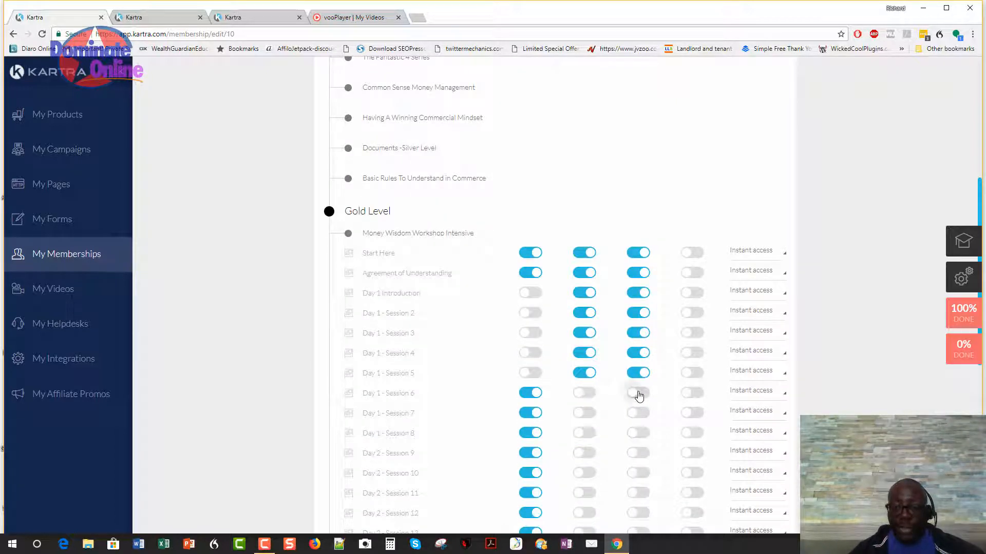
left_click(639, 394)
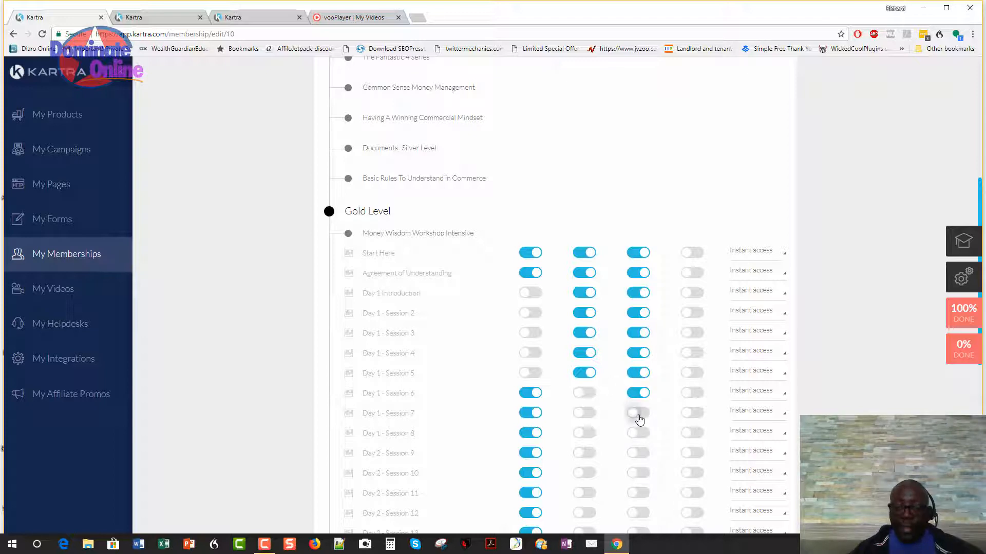
left_click(641, 416)
scroll(673, 160, "up", 4)
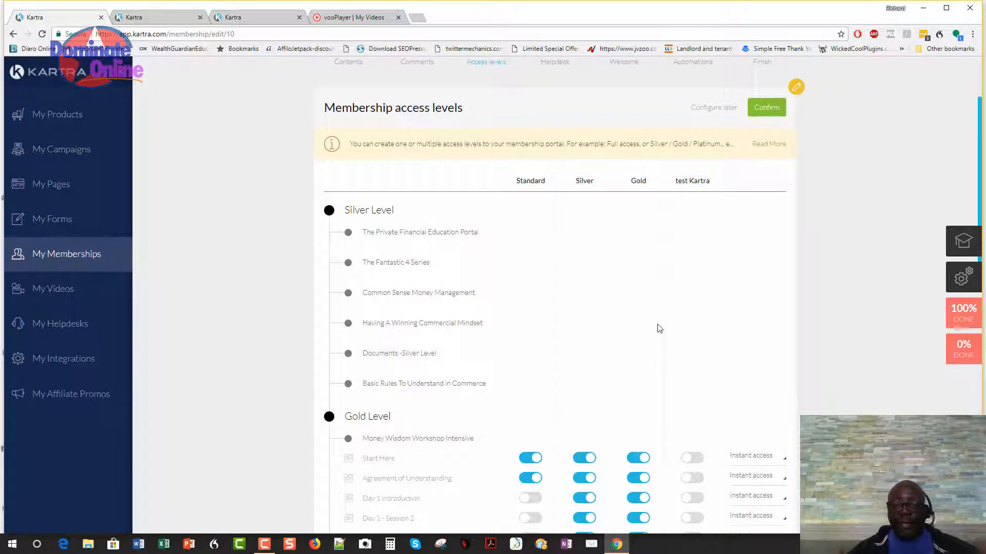
scroll(660, 329, "down", 4)
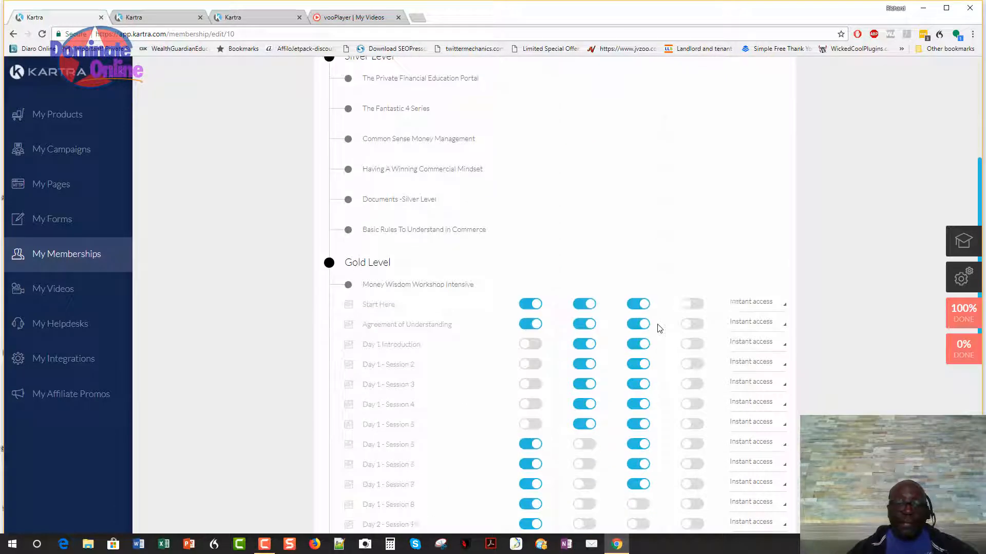
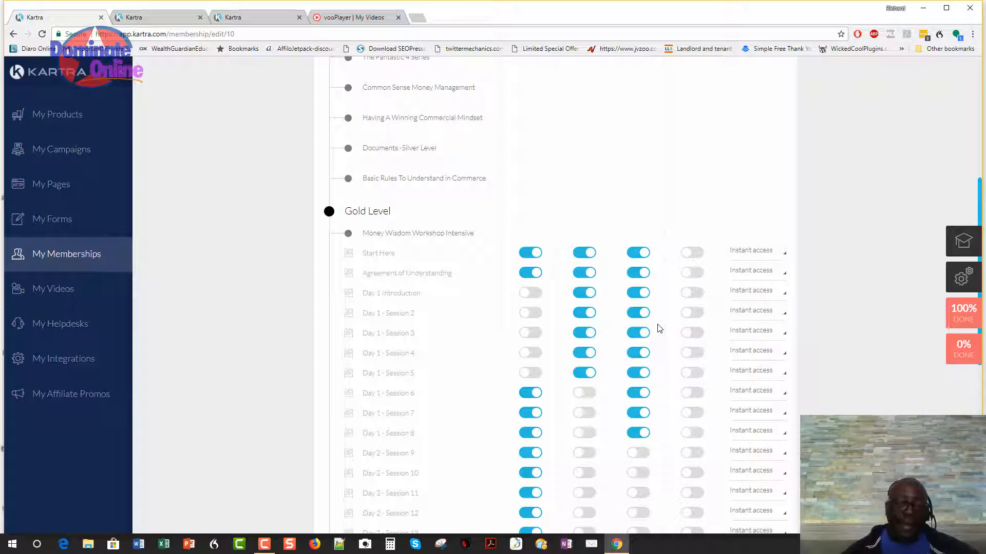
Switch on test Kartra access for the Gold posts Start Here through Day 1 - Session 6.
scroll(703, 367, "down", 1)
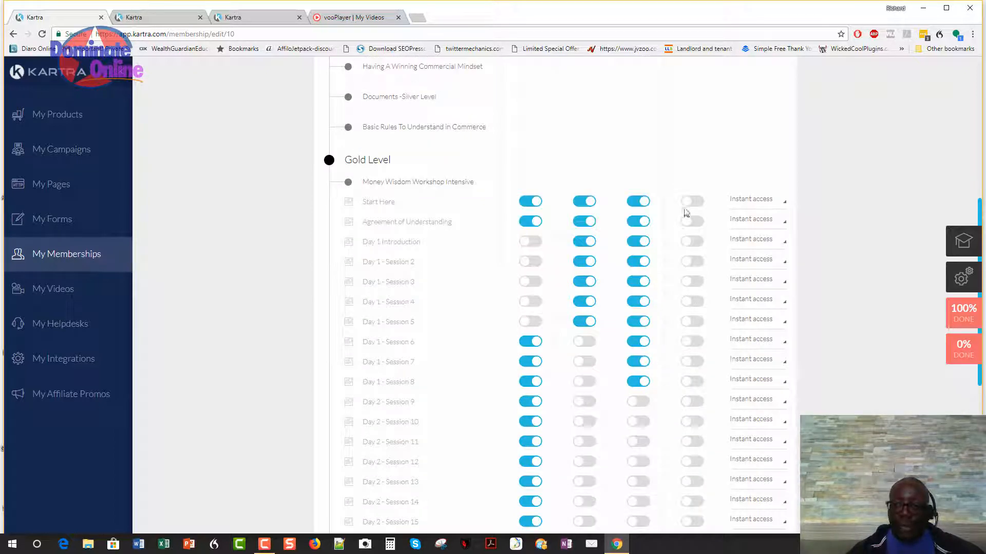
left_click(699, 202)
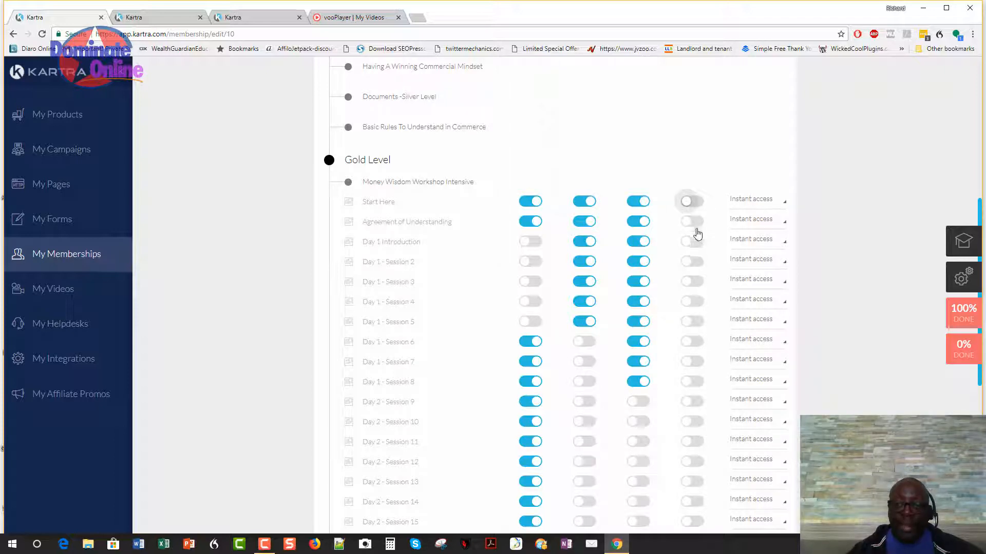
left_click(697, 242)
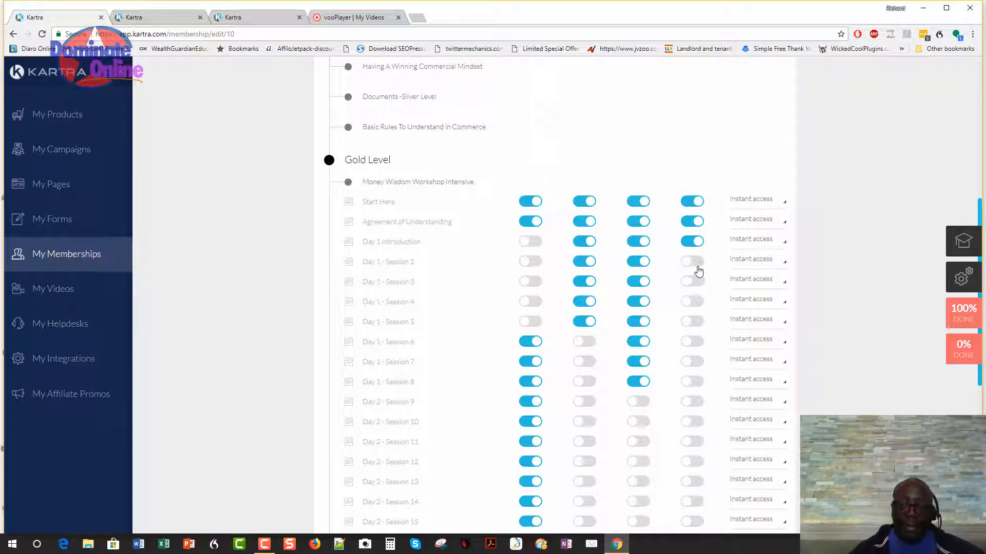
left_click(697, 263)
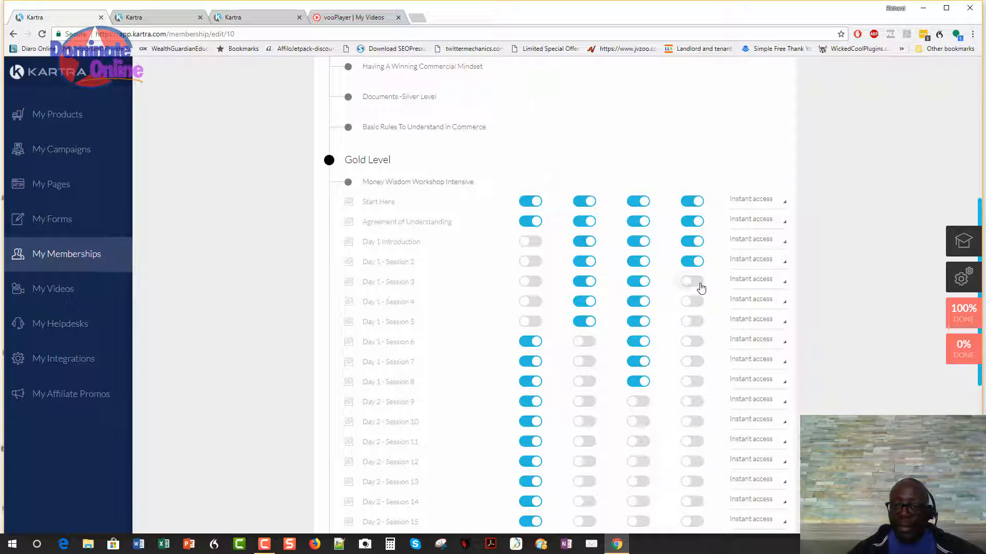
left_click(700, 287)
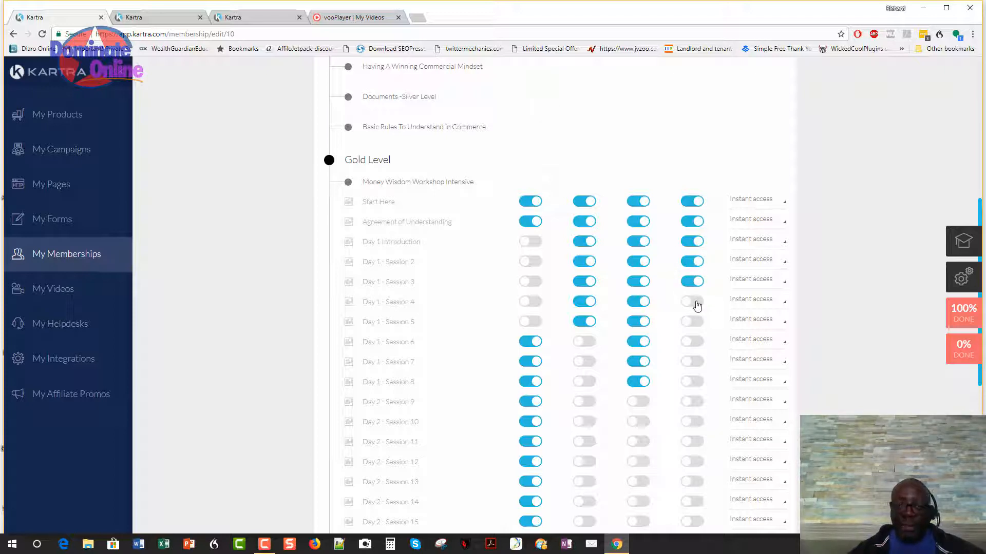
left_click(696, 303)
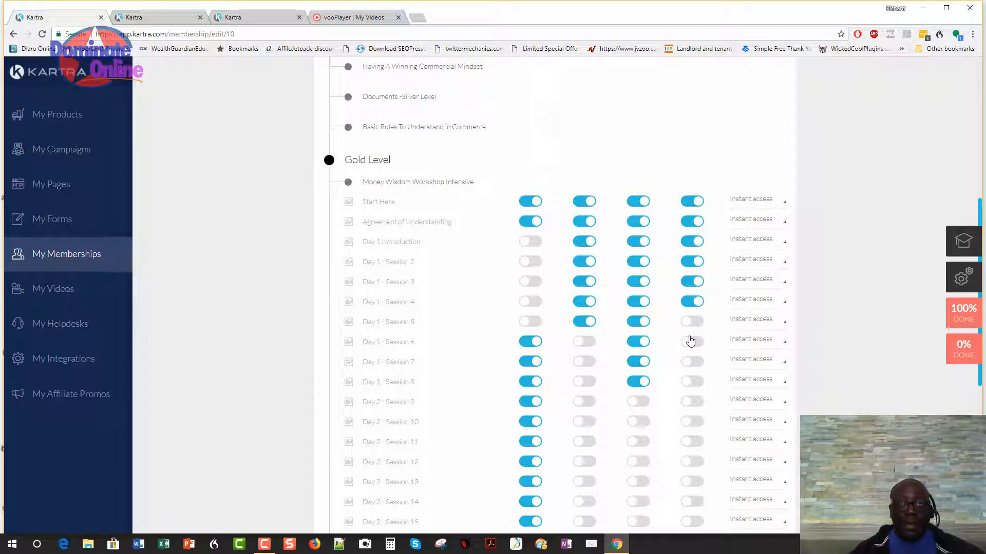
left_click(699, 325)
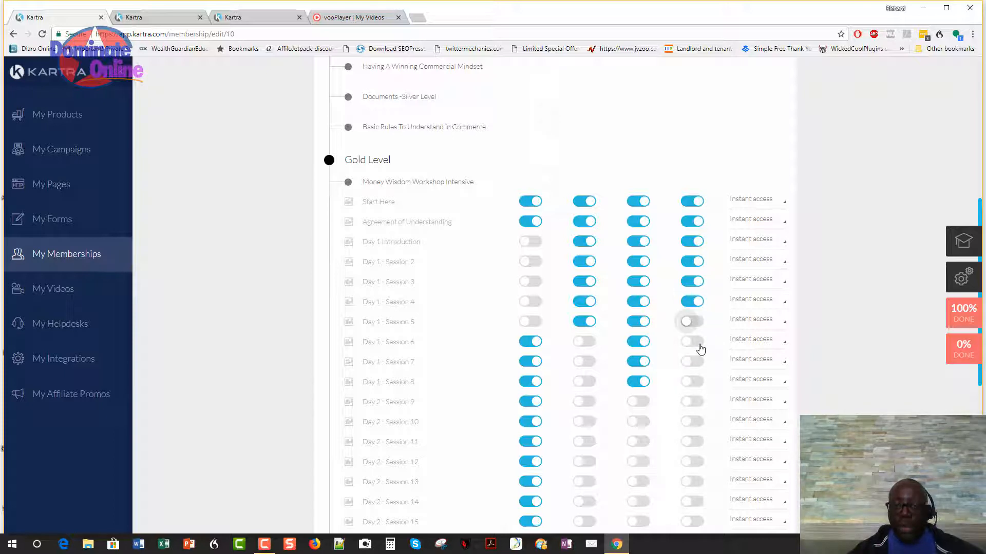
left_click(698, 343)
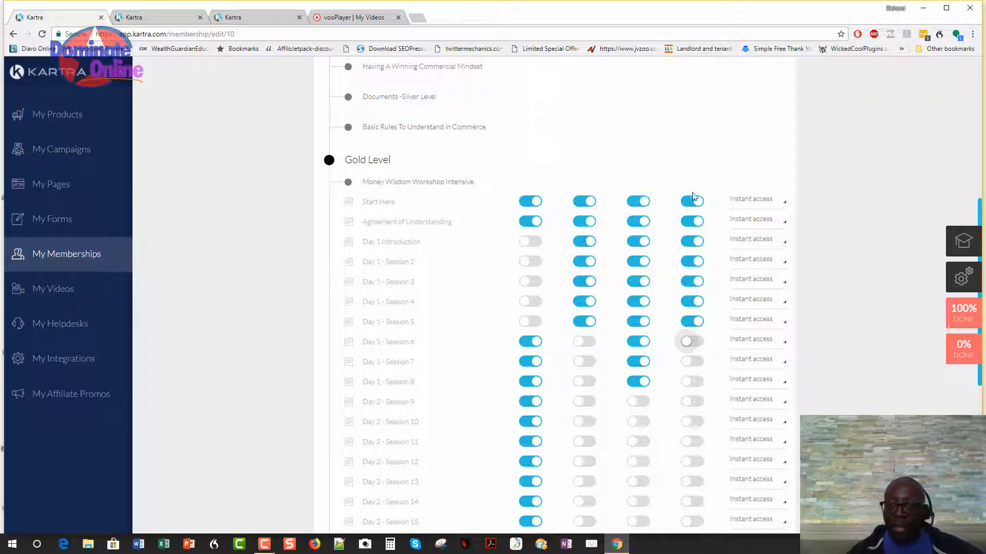
scroll(646, 255, "up", 4)
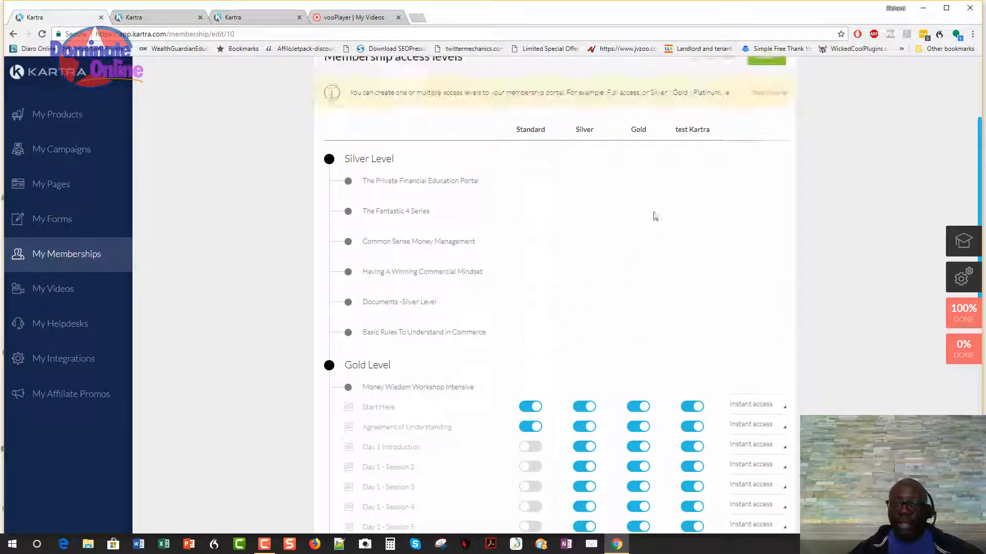
mouse_move(693, 133)
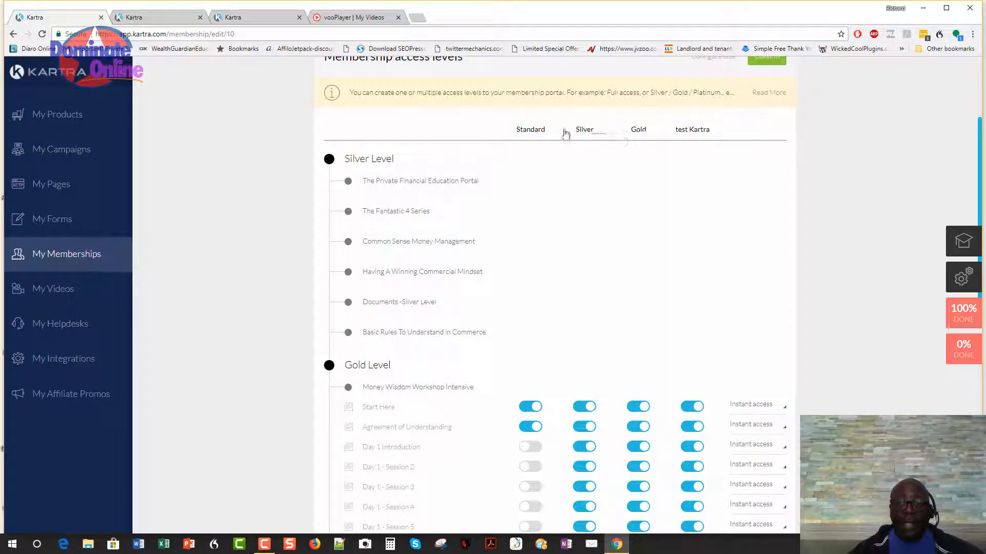
scroll(745, 276, "down", 2)
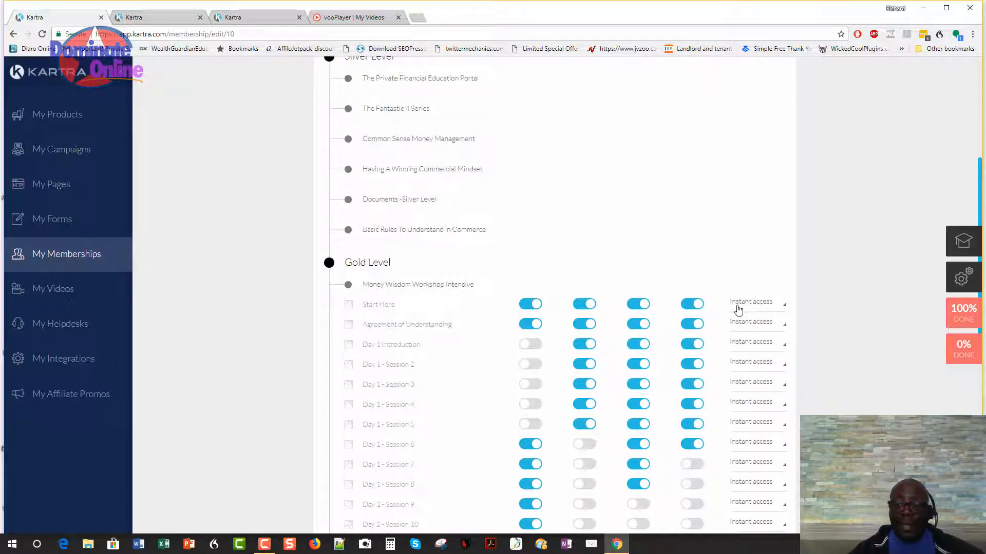
Check Start Here's Instant access unlock timing, leave it unchanged, and confirm the access levels.
left_click(780, 306)
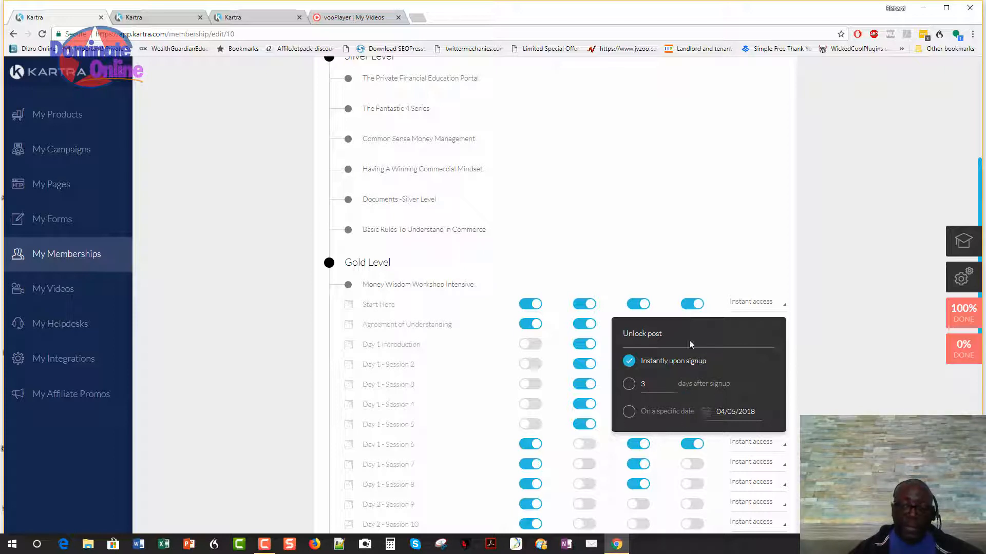
left_click(697, 258)
scroll(688, 417, "down", 10)
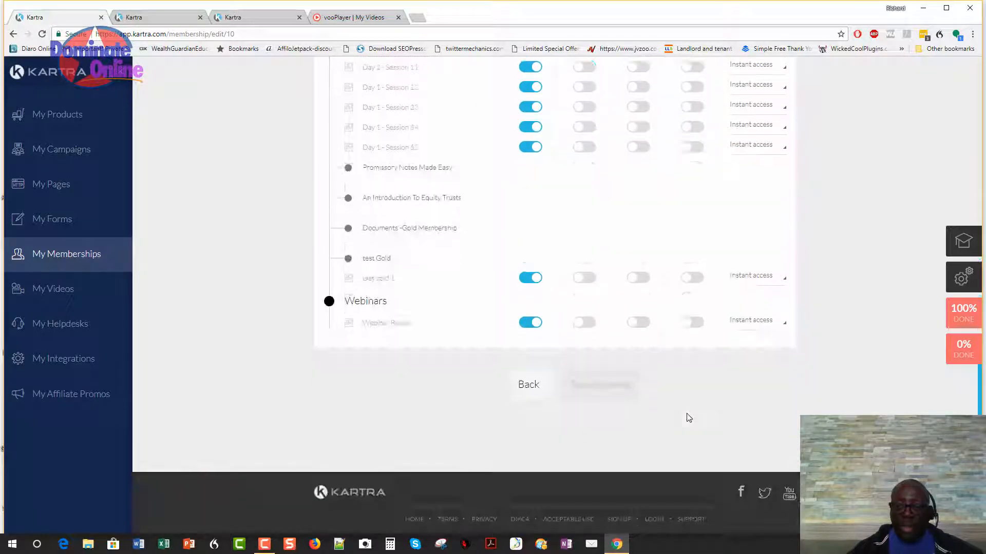
scroll(688, 413, "up", 15)
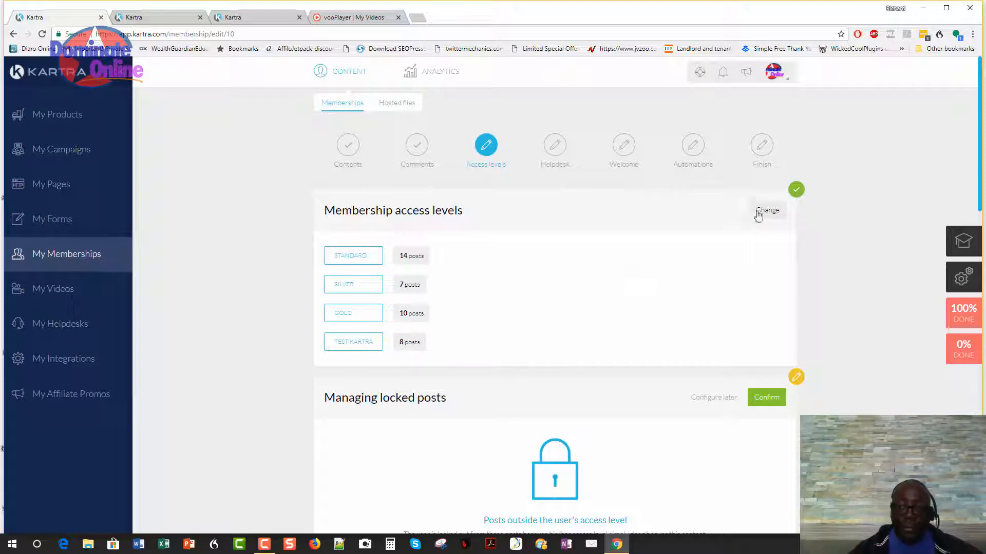
Review the locked-post display options, keeping locked Silver, Gold and Webinars posts hidden from navigation.
scroll(636, 276, "down", 3)
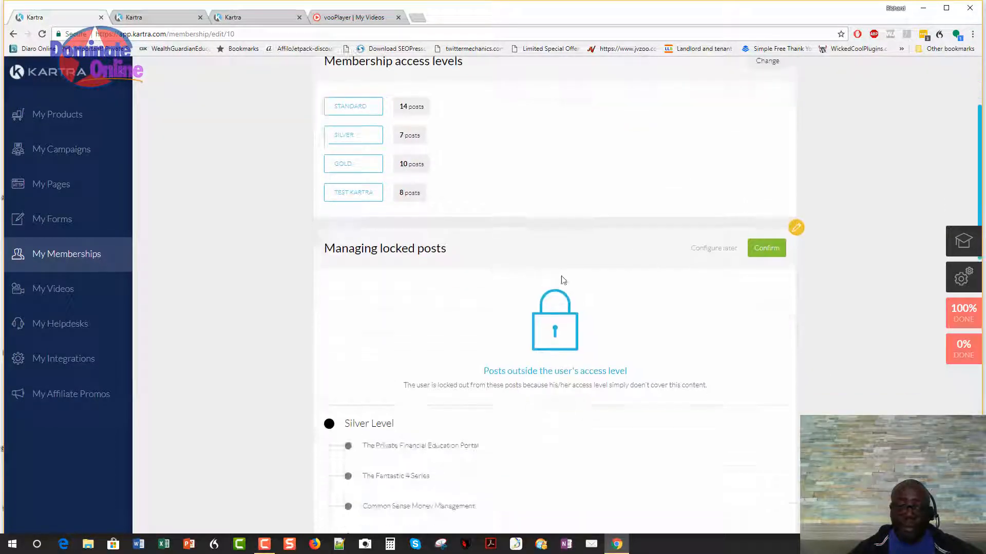
scroll(486, 280, "down", 2)
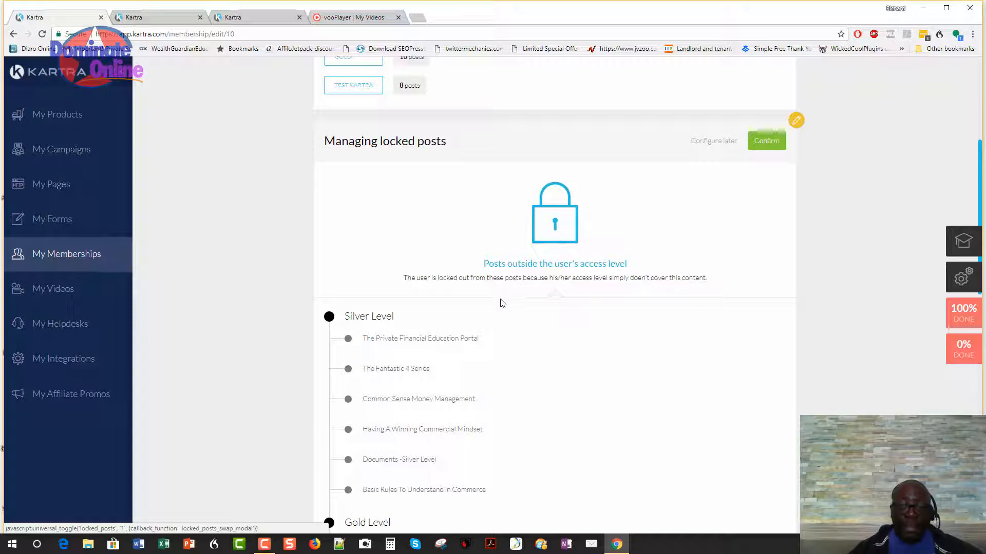
scroll(488, 382, "down", 1)
scroll(488, 385, "down", 4)
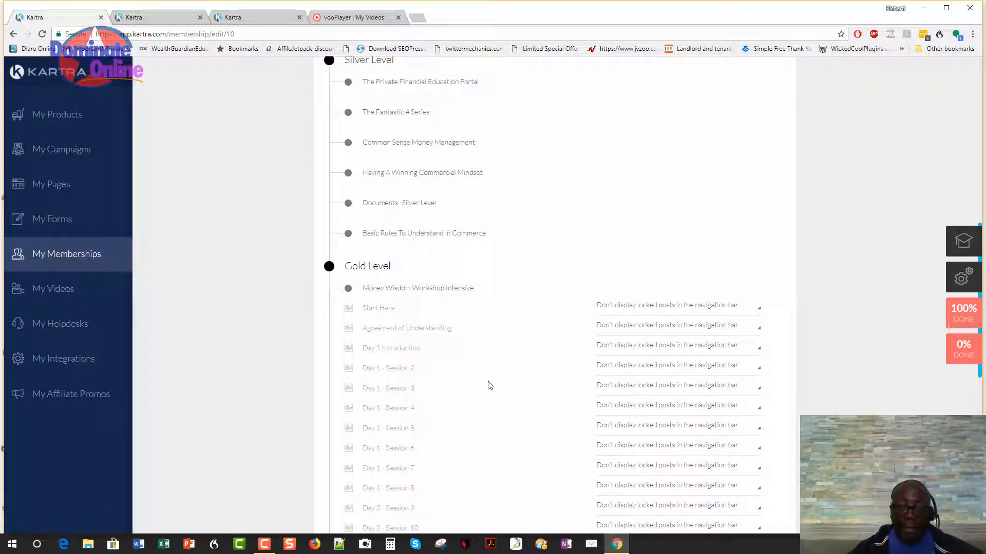
scroll(488, 385, "down", 2)
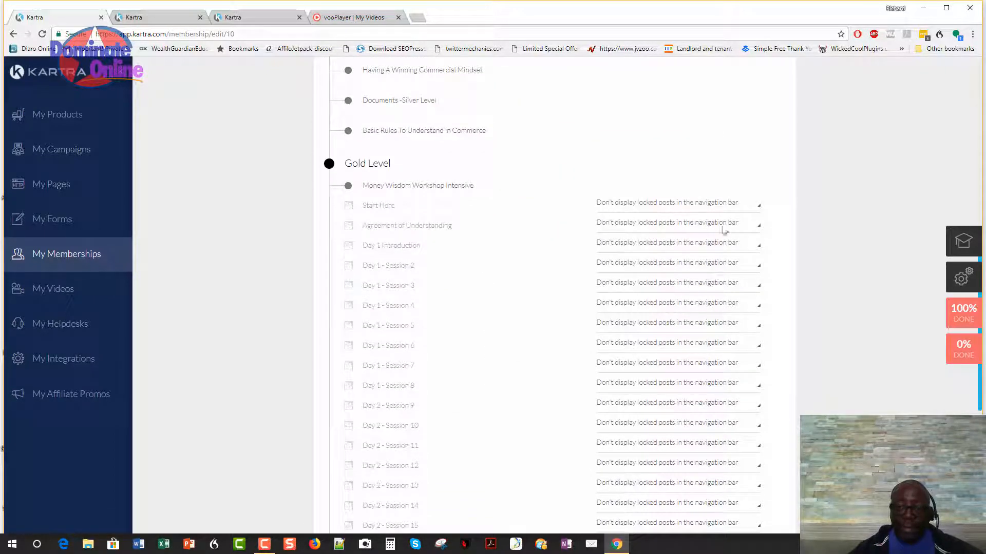
left_click(757, 206)
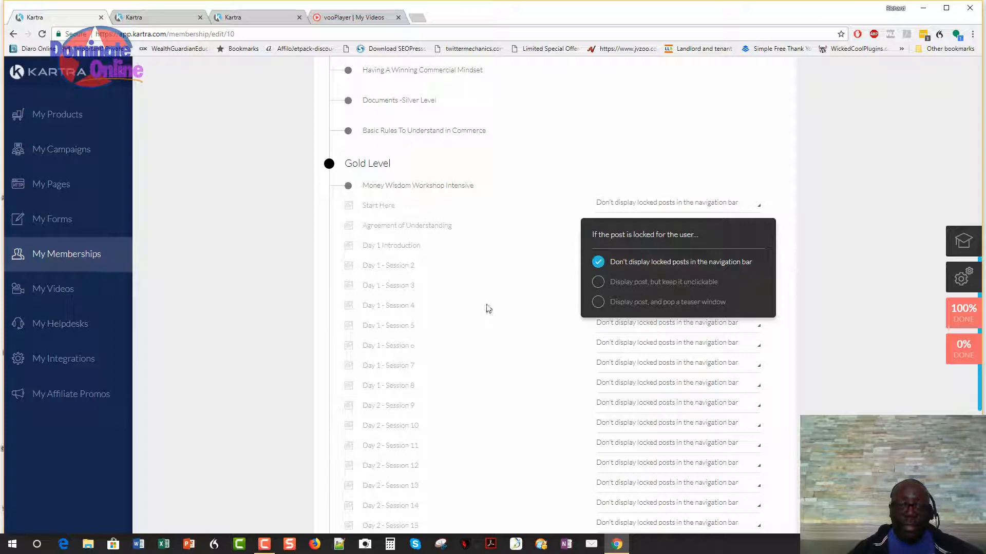
scroll(488, 313, "down", 7)
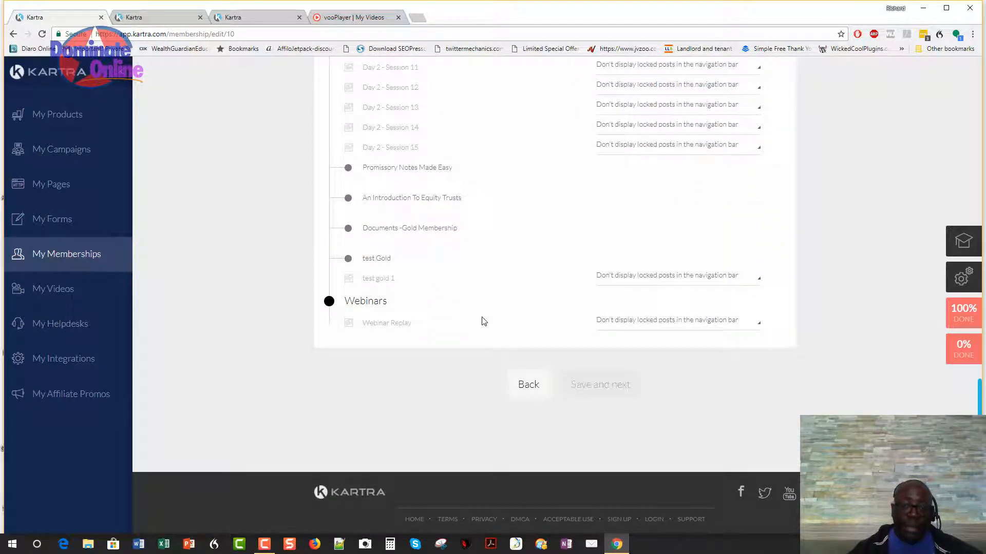
scroll(483, 320, "up", 18)
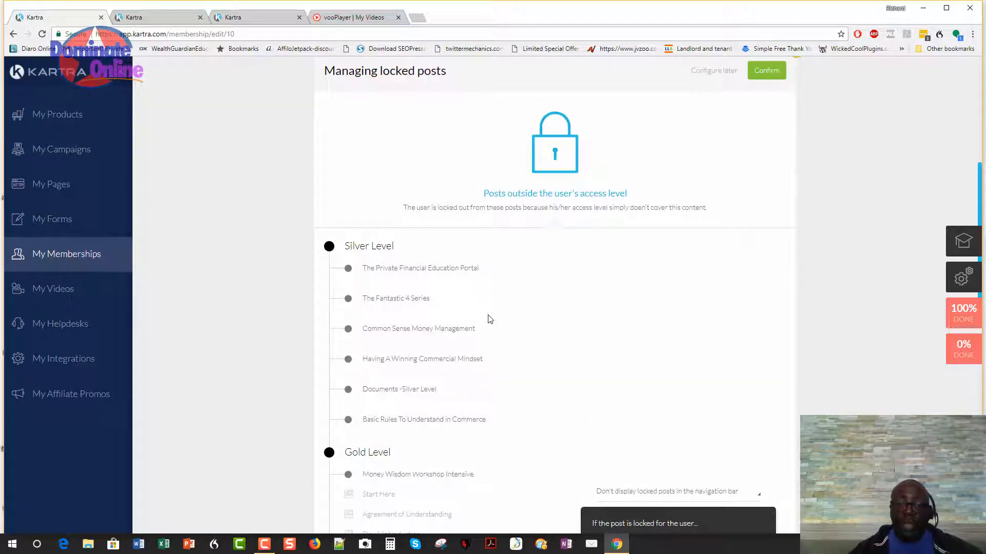
scroll(488, 319, "up", 3)
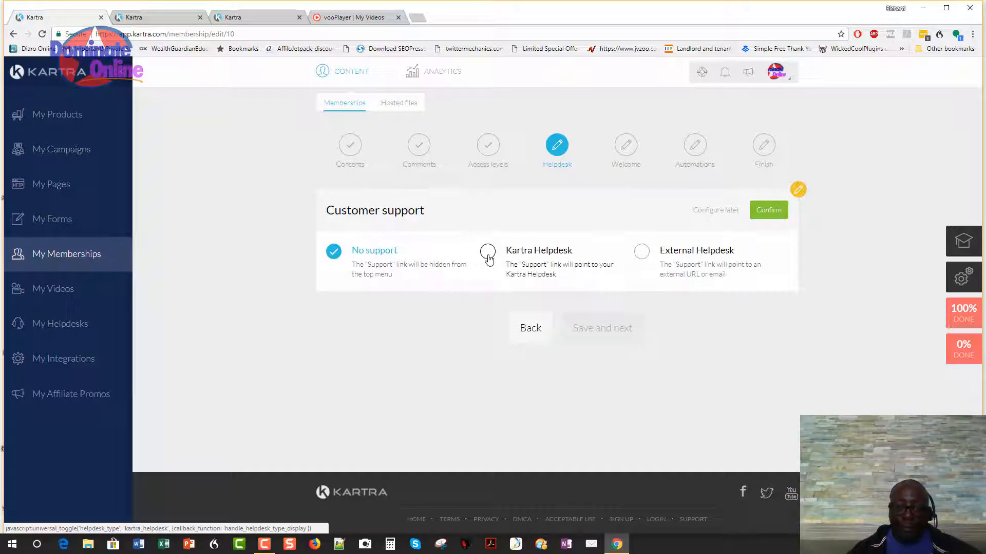
Set the support link to the Wealth Guardian Education Kartra helpdesk, confirm, and save.
left_click(488, 259)
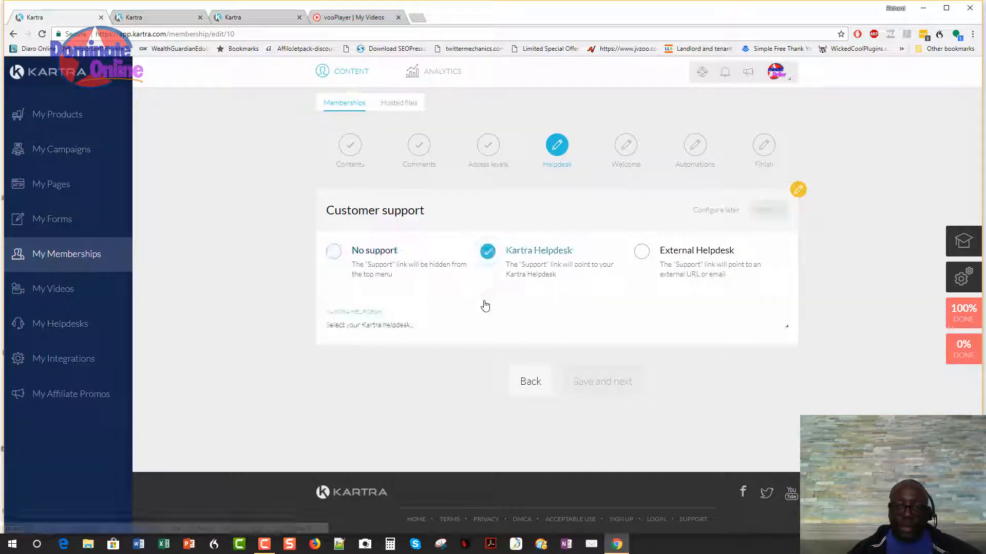
left_click(562, 333)
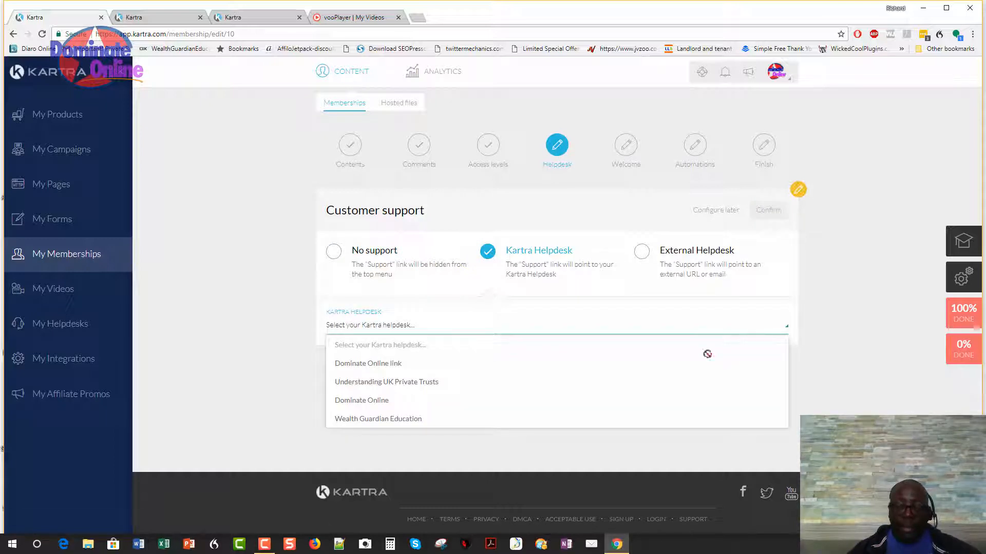
left_click(372, 364)
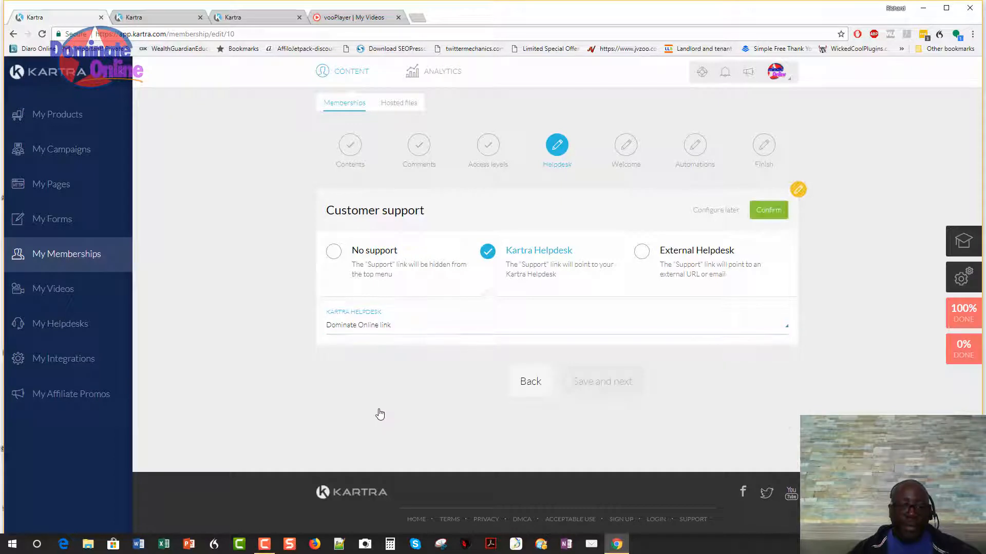
left_click(407, 335)
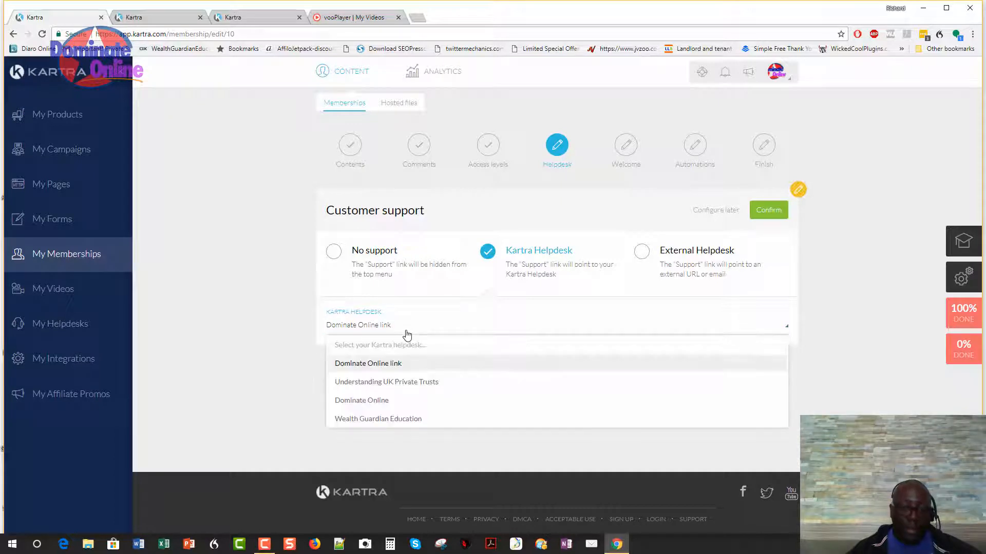
left_click(393, 421)
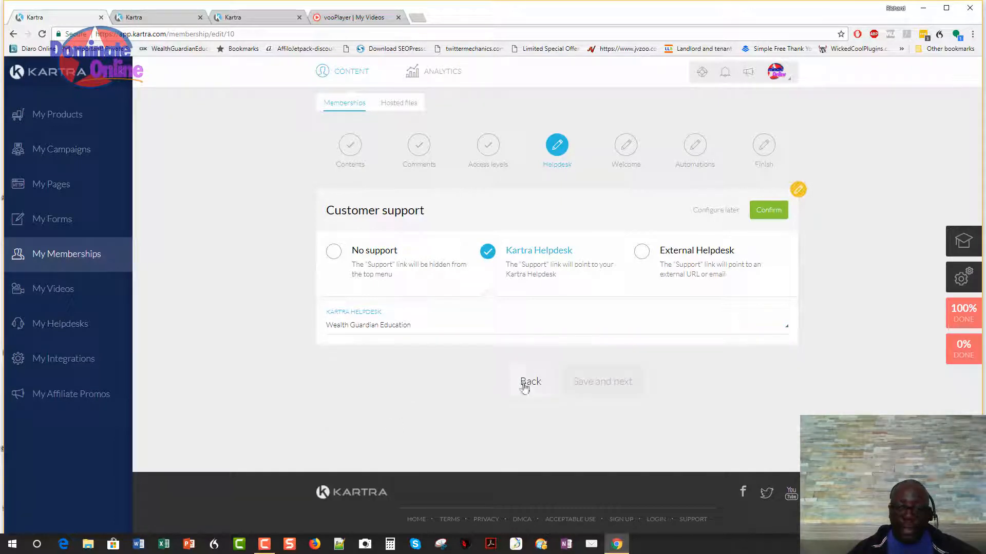
left_click(761, 211)
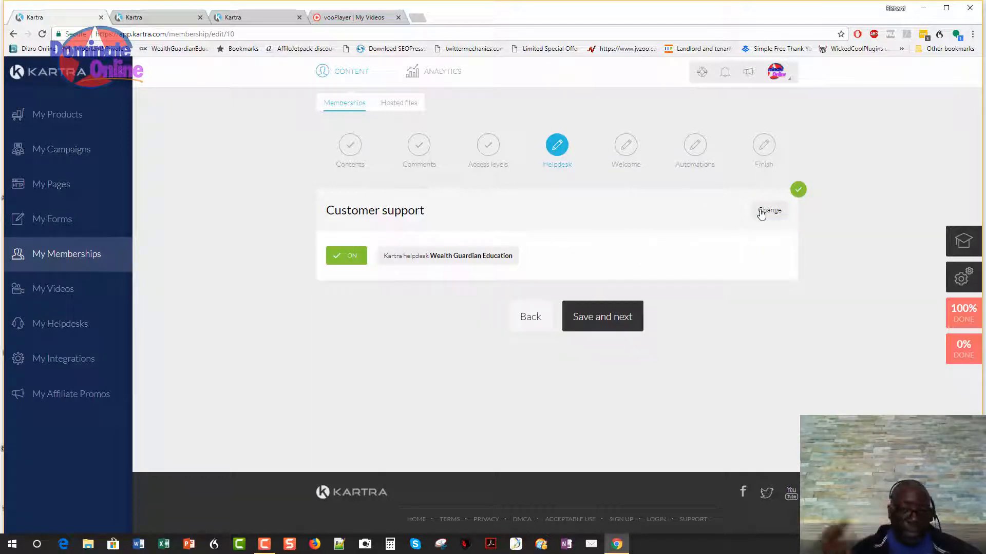
left_click(604, 316)
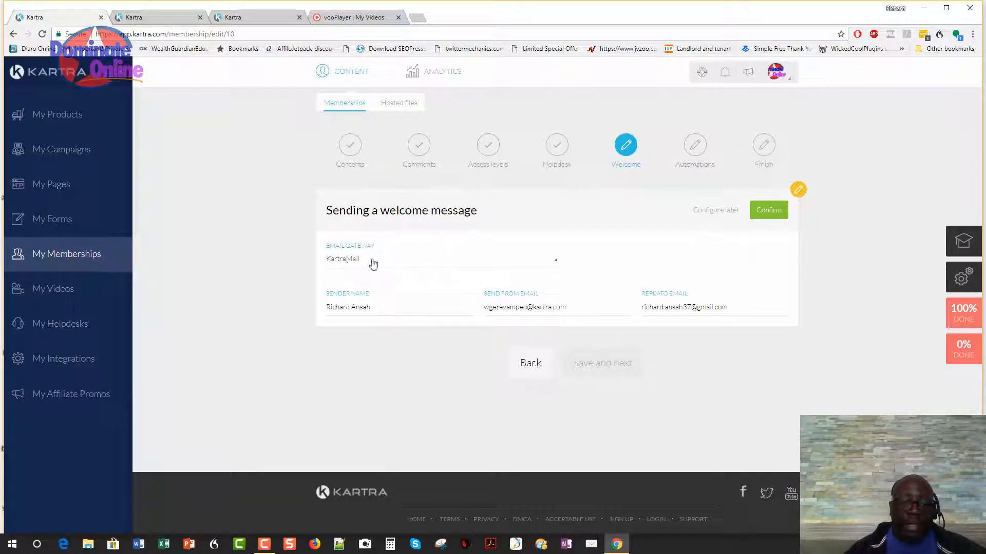
Keep KartraMail as the gateway with the existing send-from and reply-to addresses, and confirm.
left_click(544, 265)
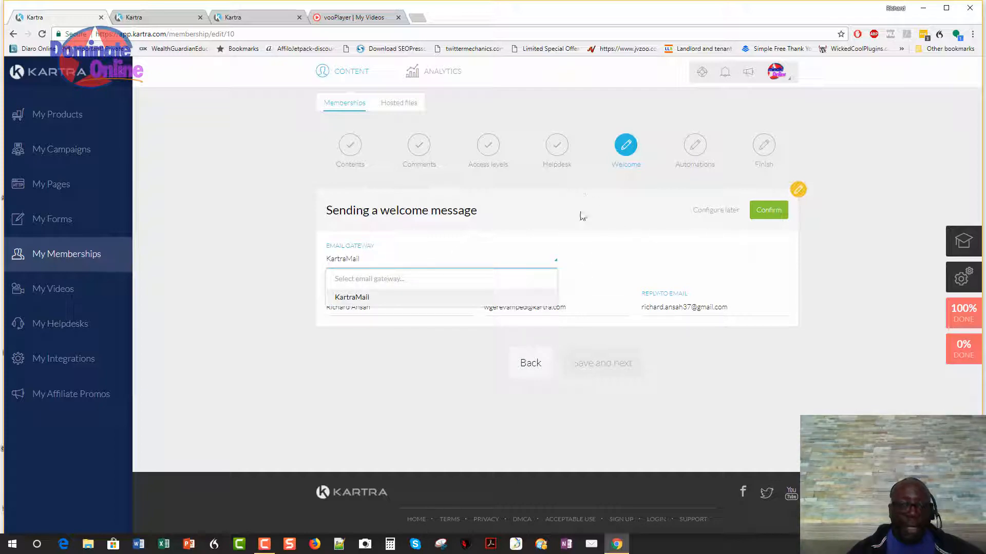
left_click(574, 277)
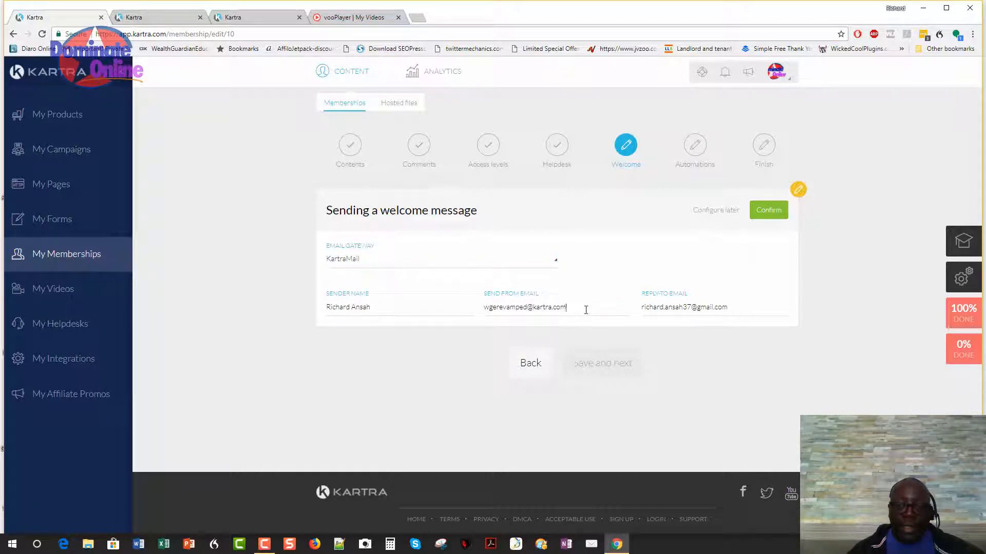
left_click_drag(586, 310, 485, 311)
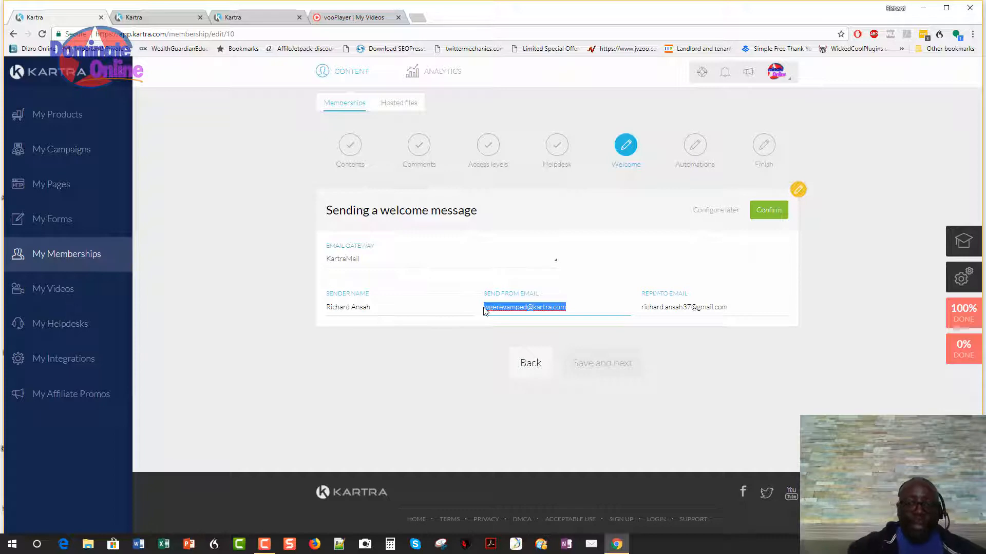
left_click(754, 307)
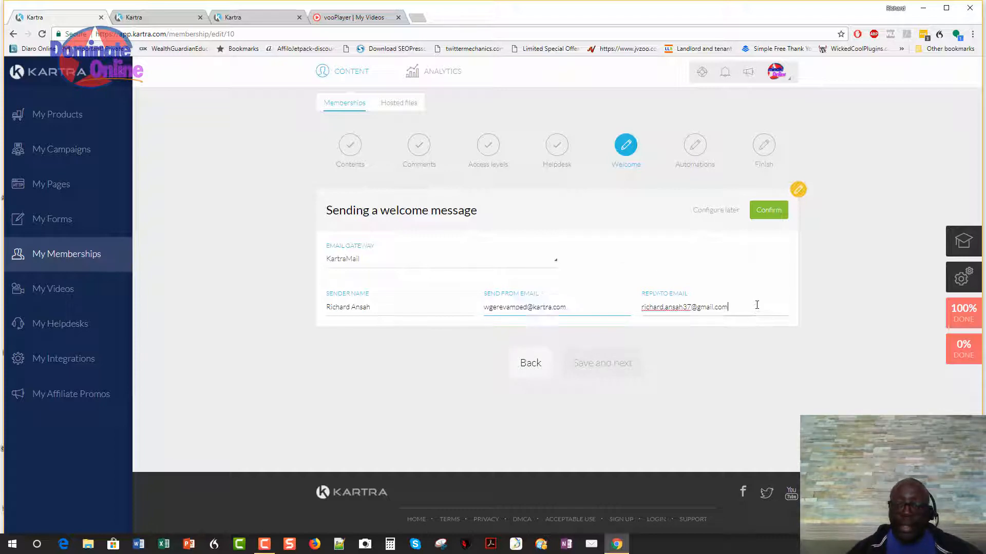
left_click_drag(755, 307, 642, 307)
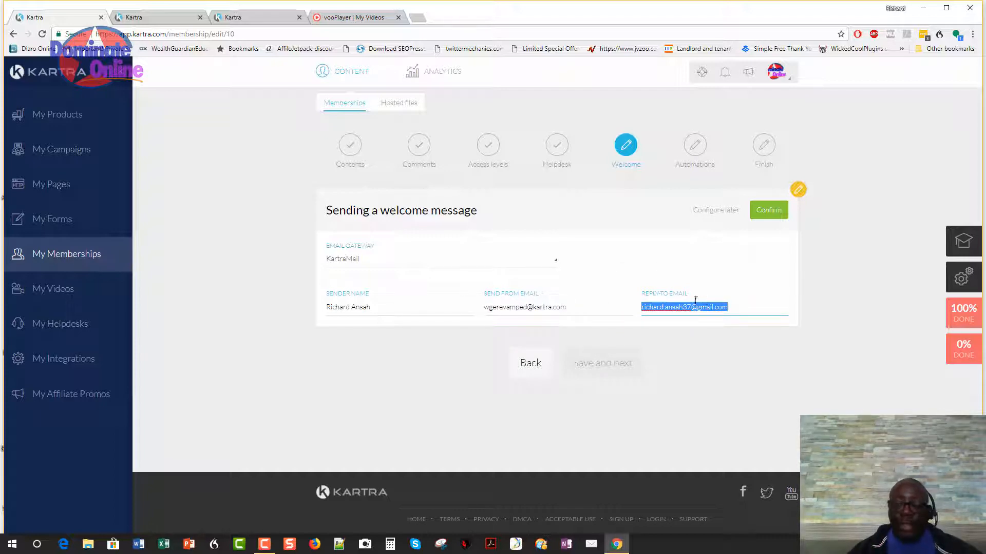
left_click(427, 339)
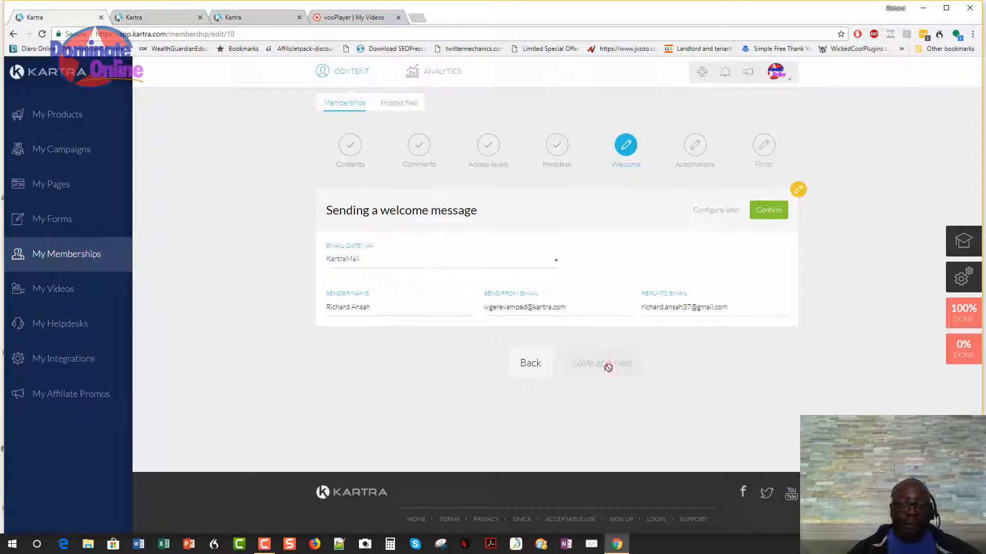
left_click(778, 211)
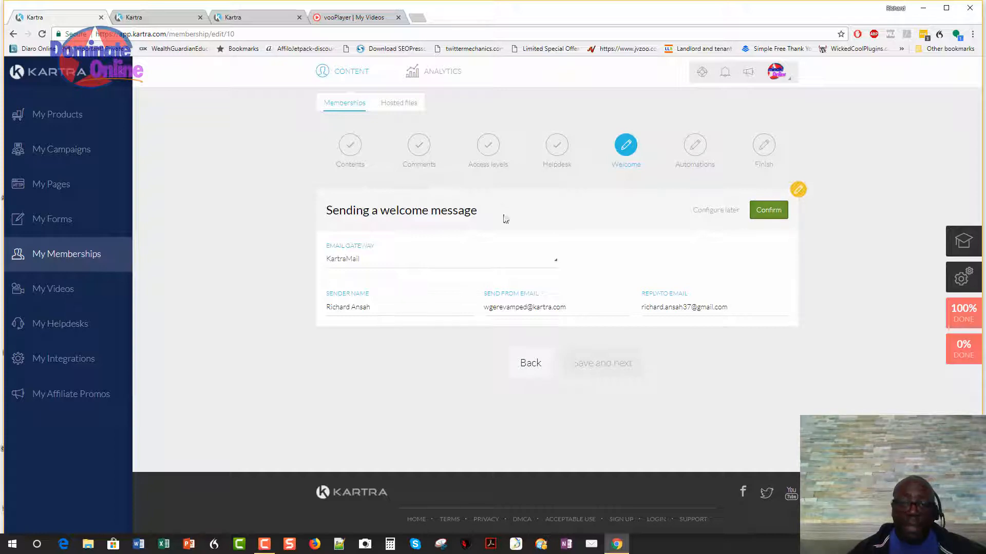
Accept the default login-details welcome email text and confirm it.
scroll(566, 310, "down", 3)
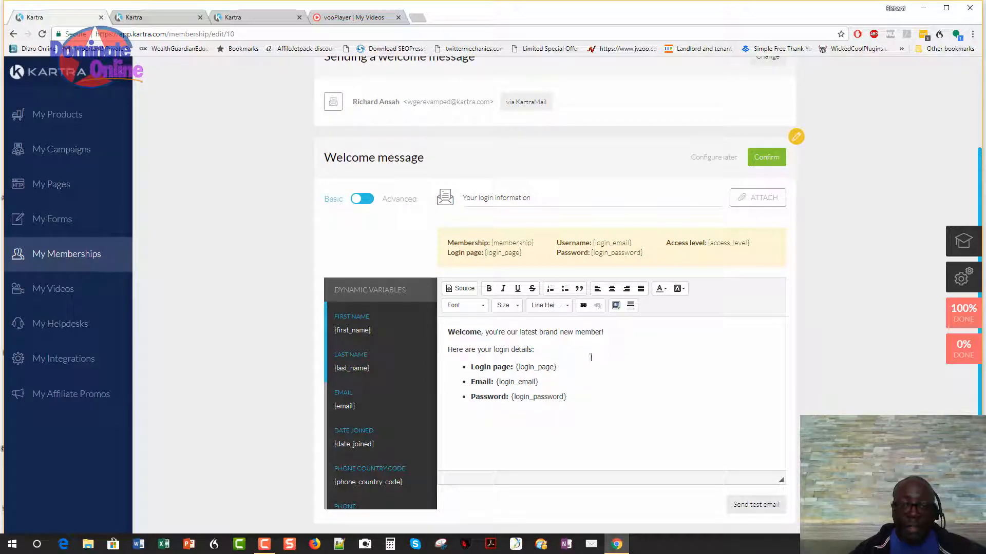
scroll(502, 408, "down", 1)
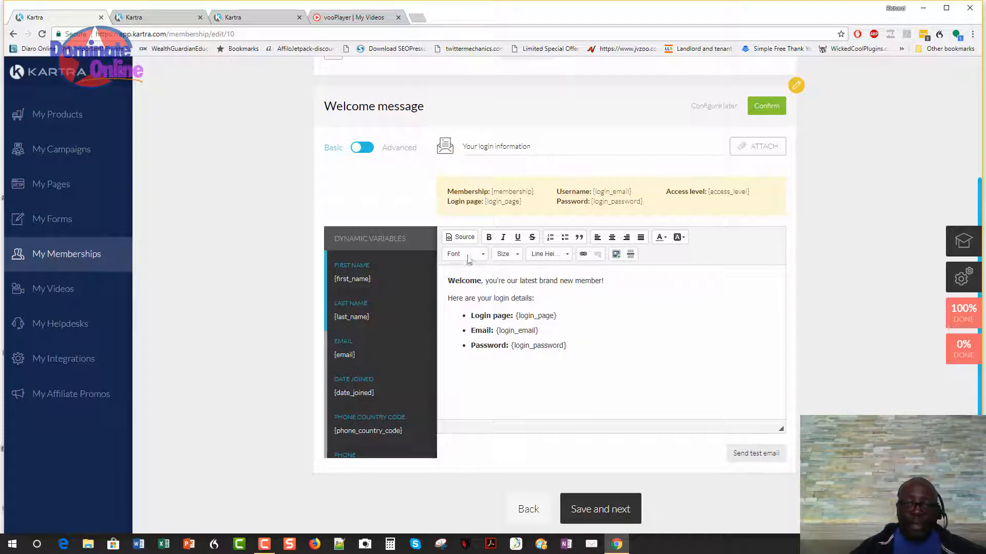
scroll(780, 280, "up", 2)
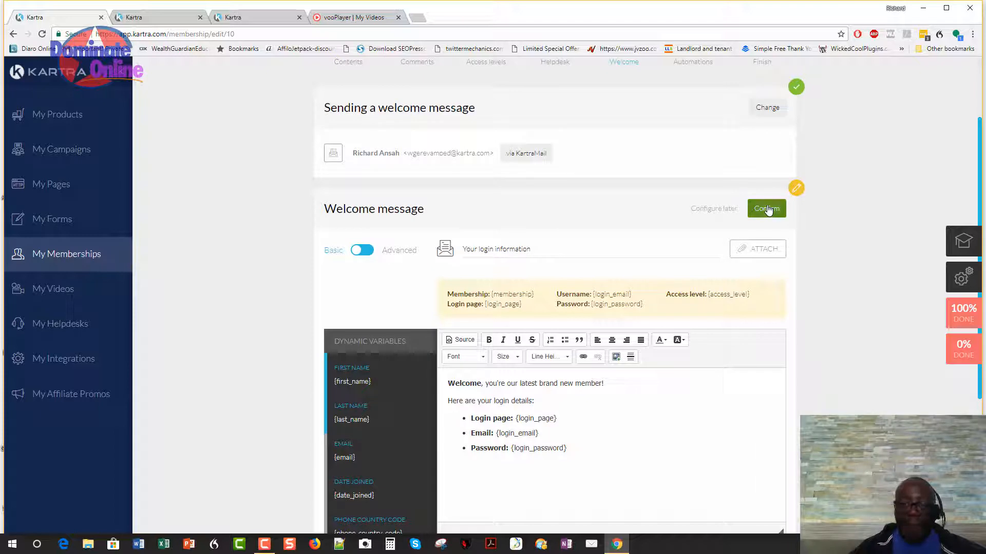
left_click(769, 209)
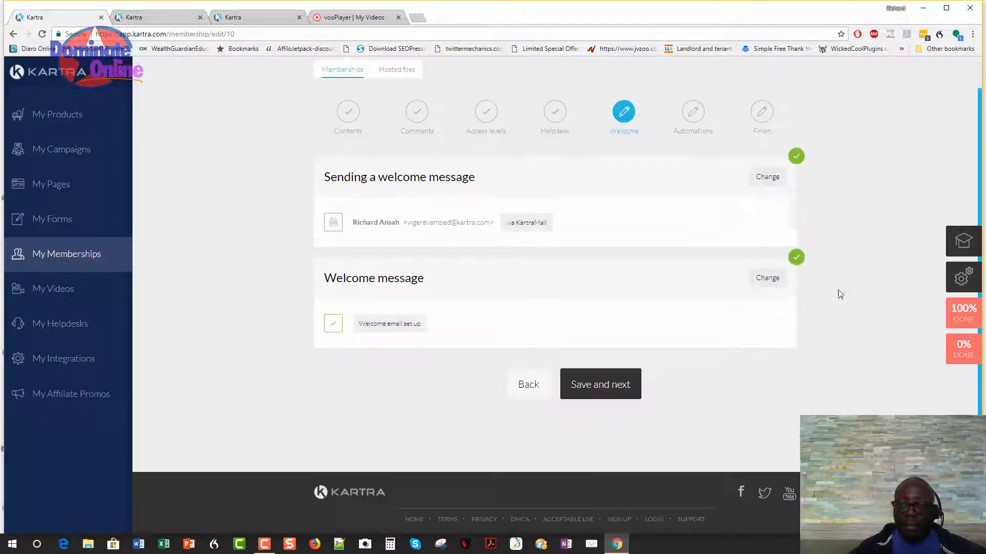
Leave every tag, list, sequence and automation toggle off and save to finish the portal.
left_click(606, 395)
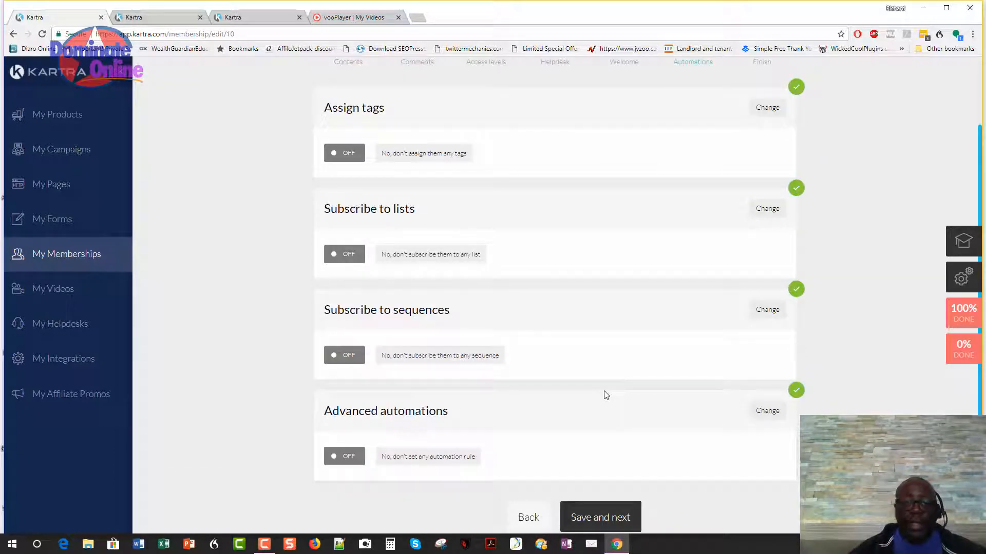
scroll(575, 257, "up", 1)
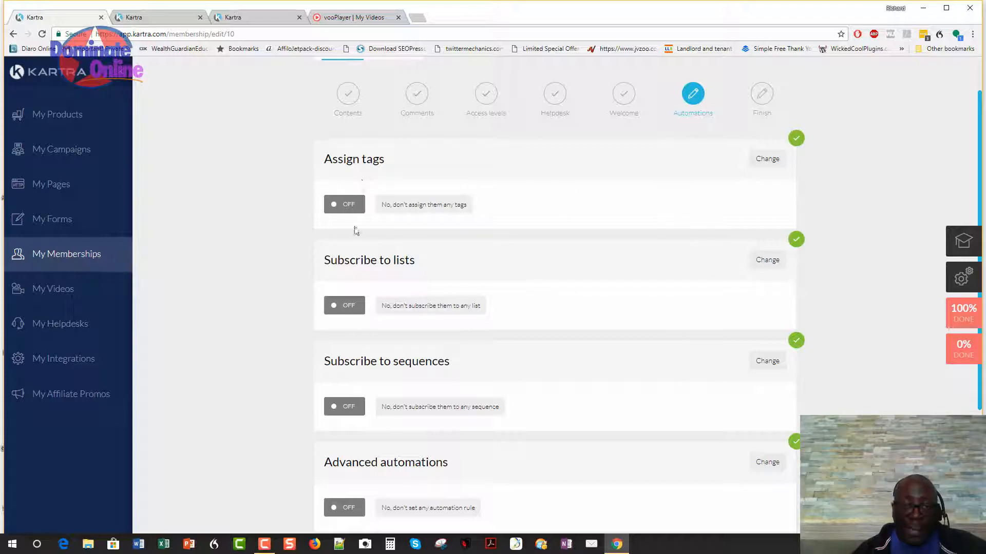
scroll(430, 260, "down", 1)
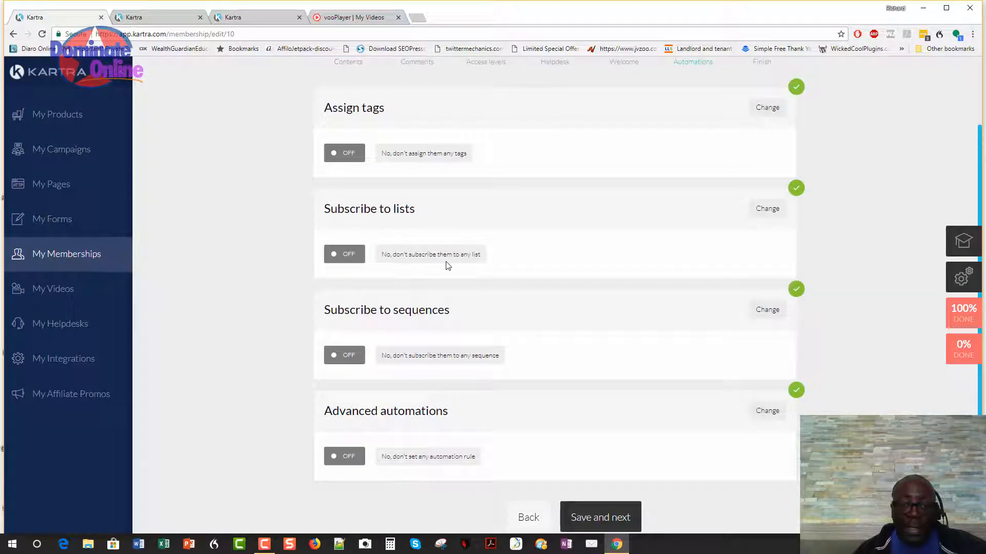
scroll(446, 265, "down", 1)
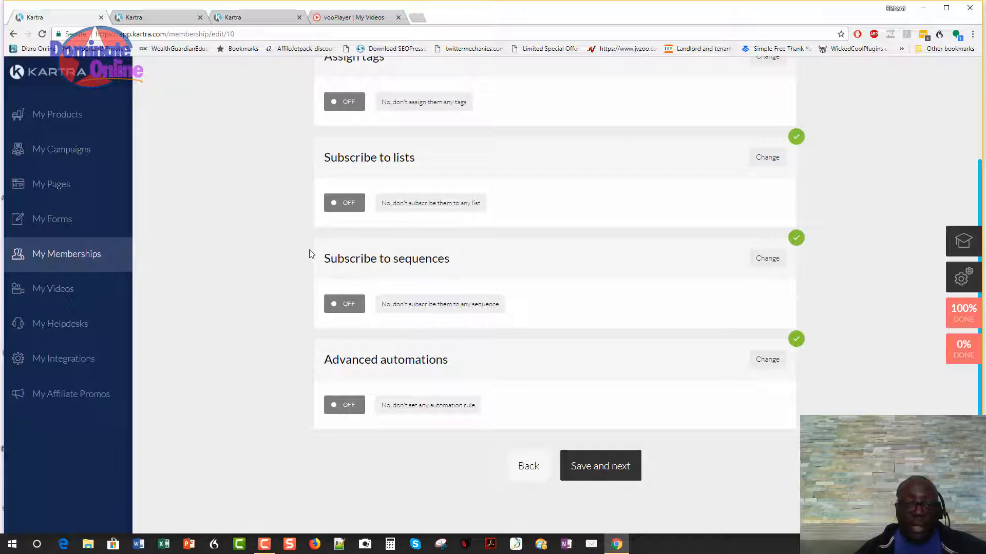
left_click_drag(546, 330, 722, 404)
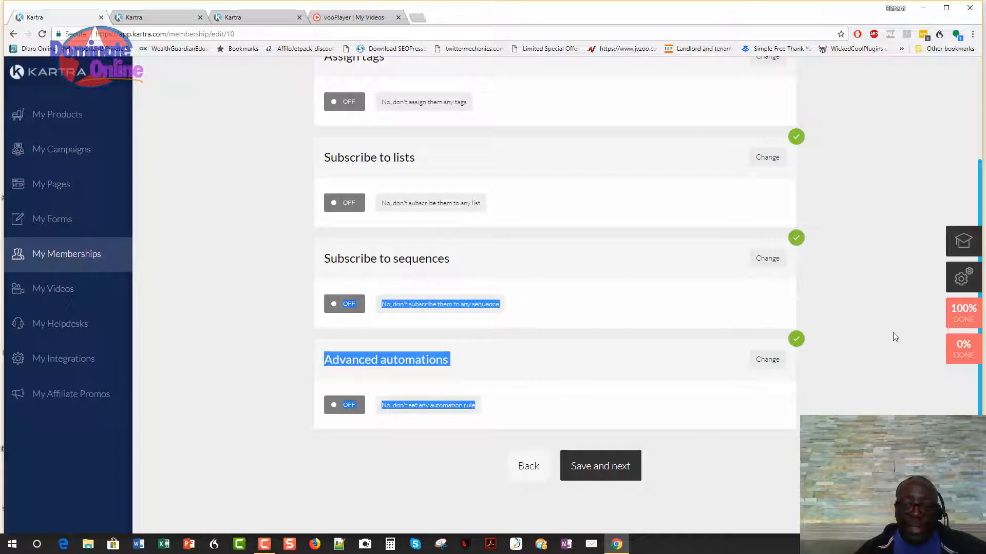
left_click(449, 277)
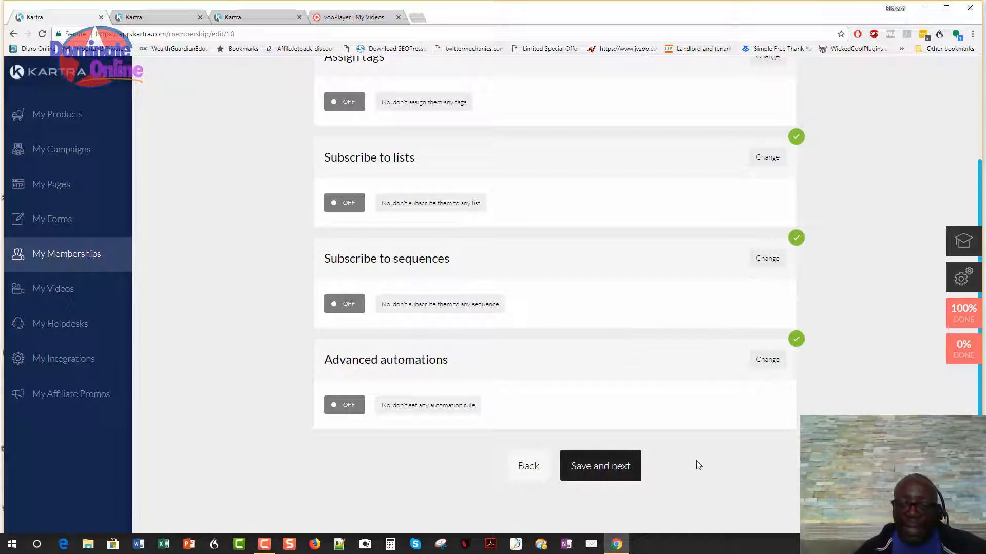
left_click(607, 466)
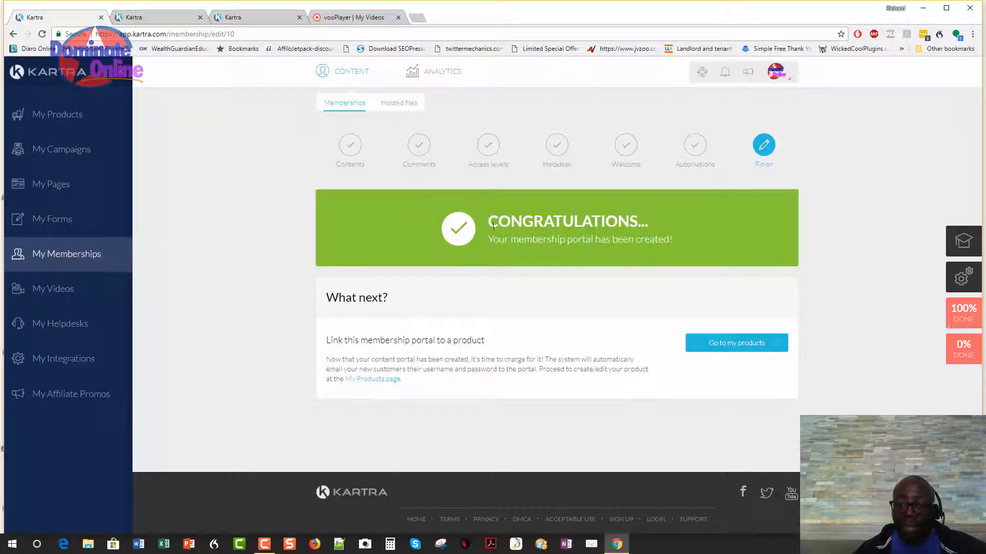
View the Hosted files section, then return to My Memberships.
left_click(396, 104)
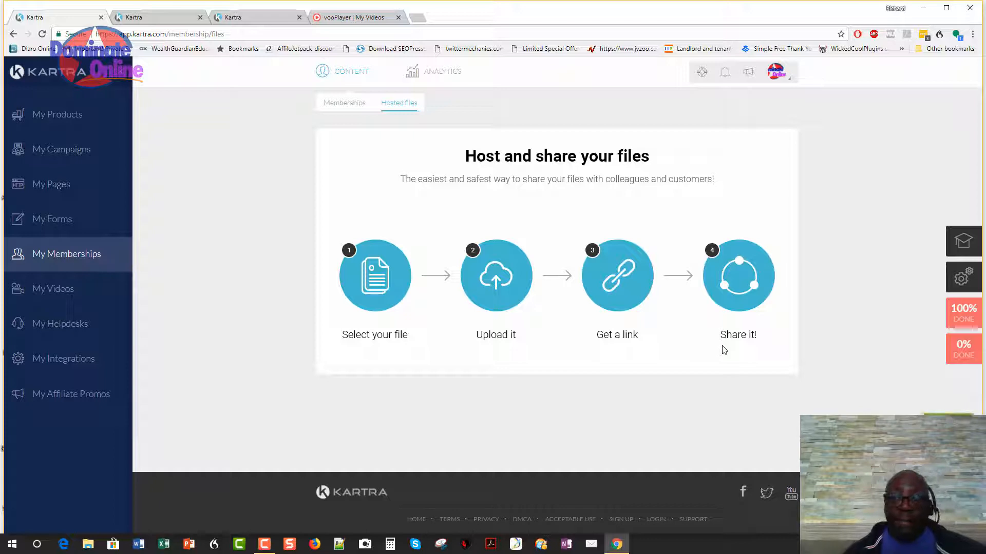
left_click(417, 105)
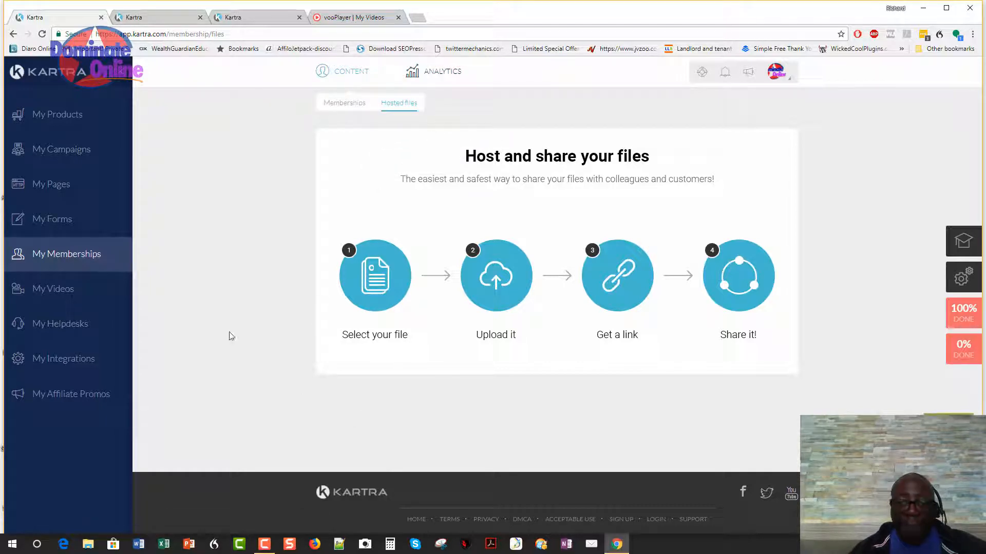
left_click(62, 257)
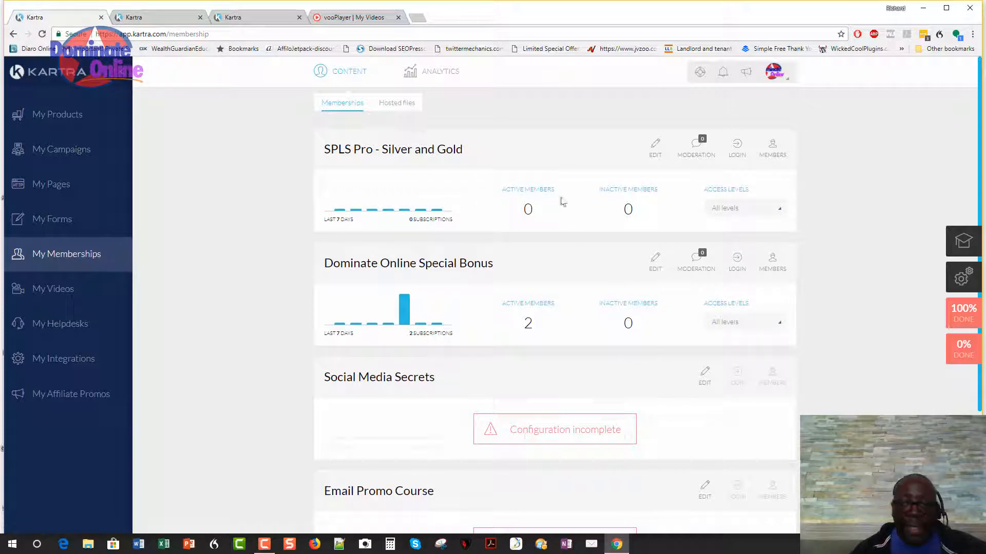
Filter SPLS Pro - Silver and Gold to the Silver level and open its empty members list.
mouse_move(656, 203)
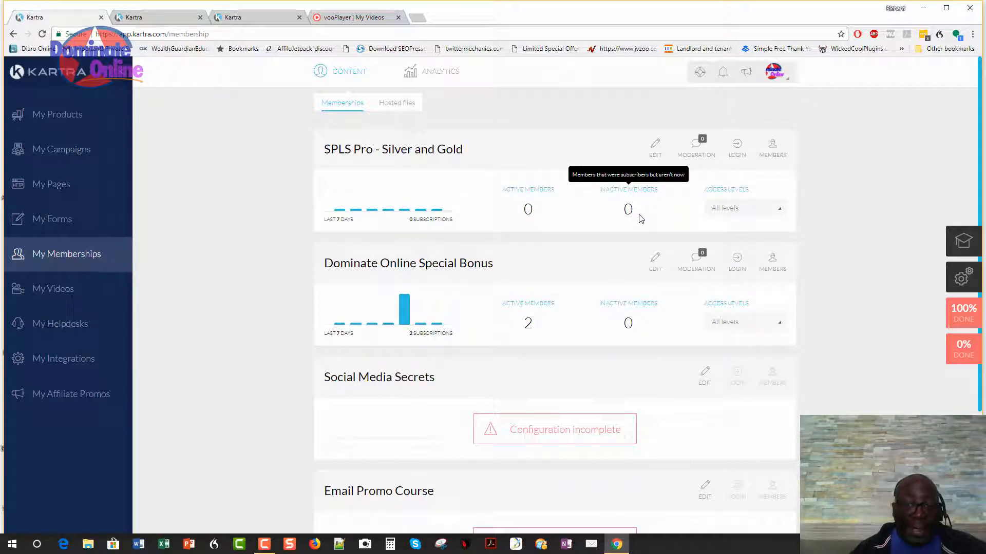
left_click(768, 213)
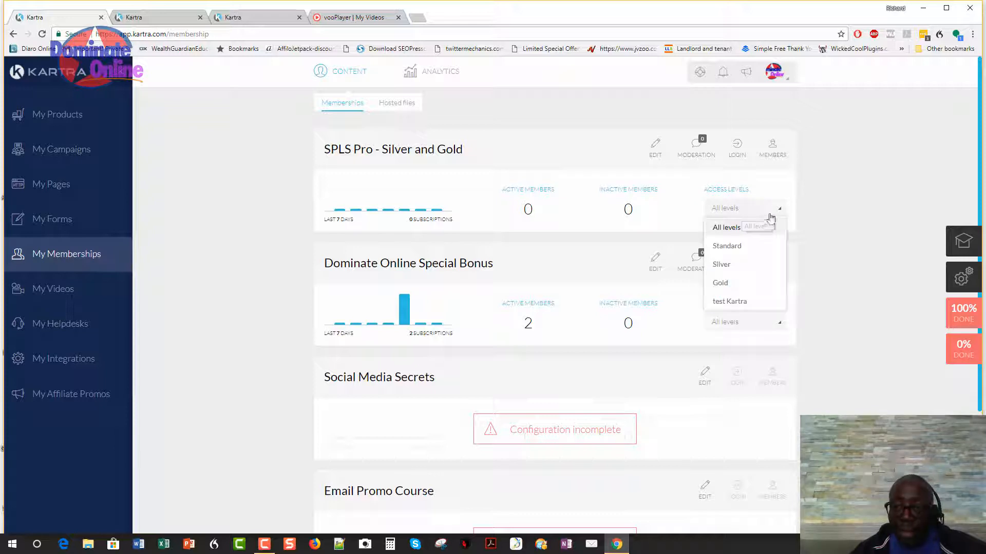
left_click(778, 213)
left_click(777, 209)
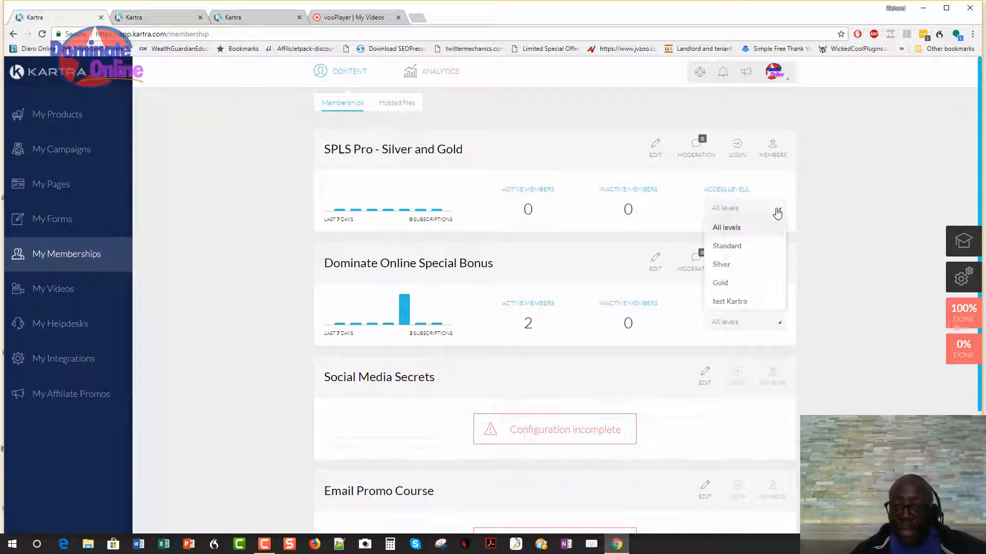
left_click(735, 267)
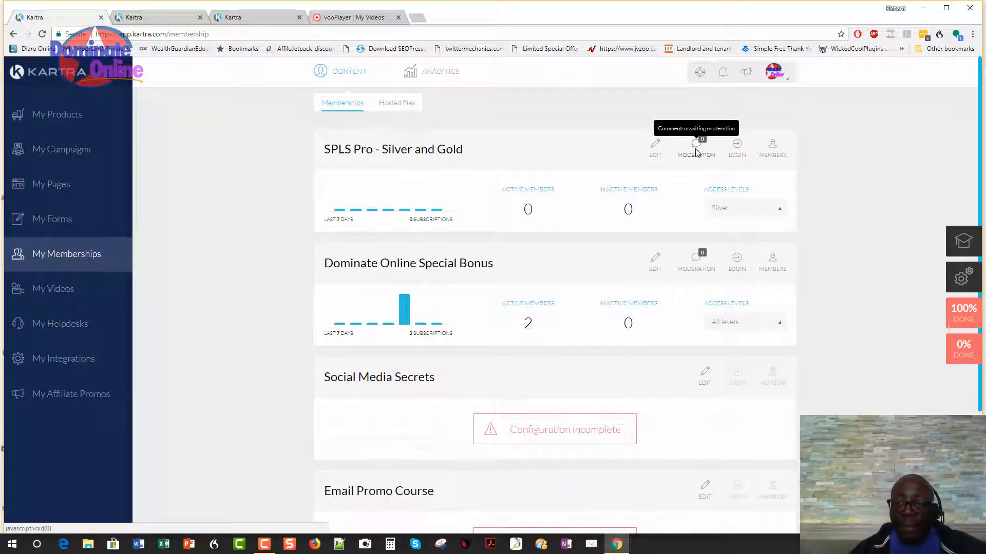
left_click(737, 157)
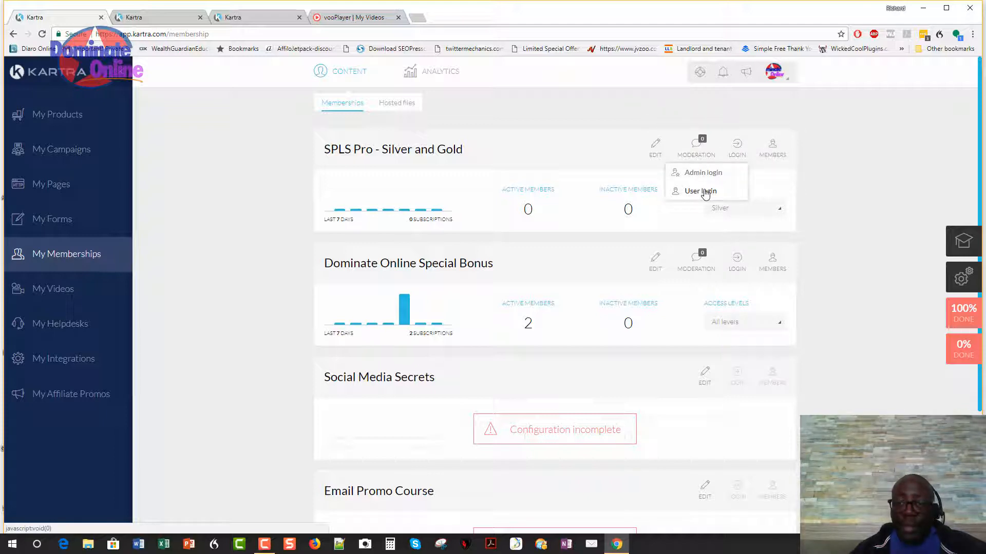
left_click(773, 149)
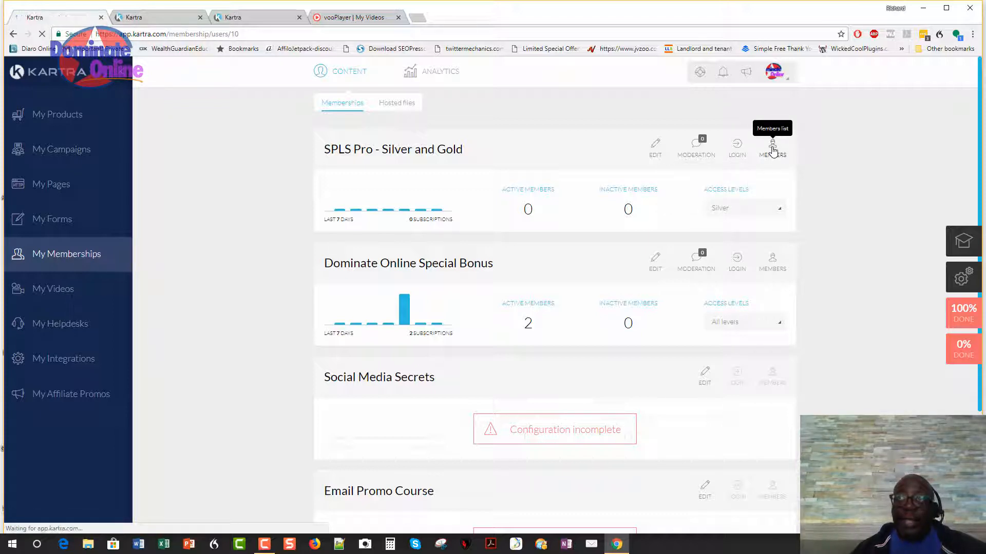